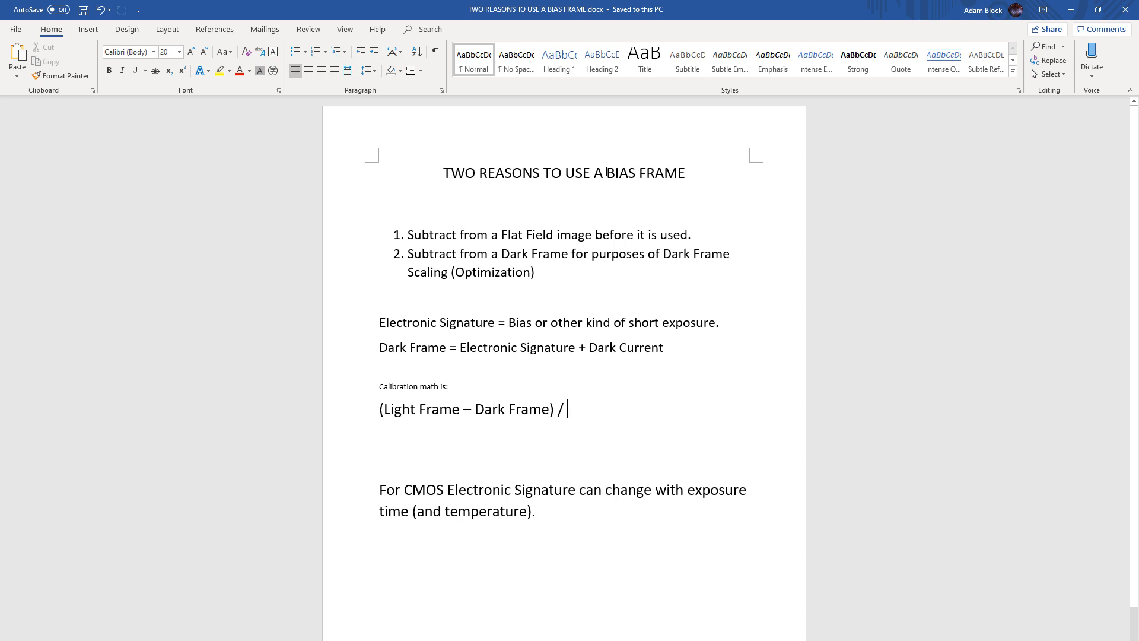
# Highlight the bias frame title, the dark frame scaling reason, the dark frame definition and the Dark Frame term in the calibration formula
pyautogui.moveTo(606, 172); pyautogui.dragTo(677, 167)
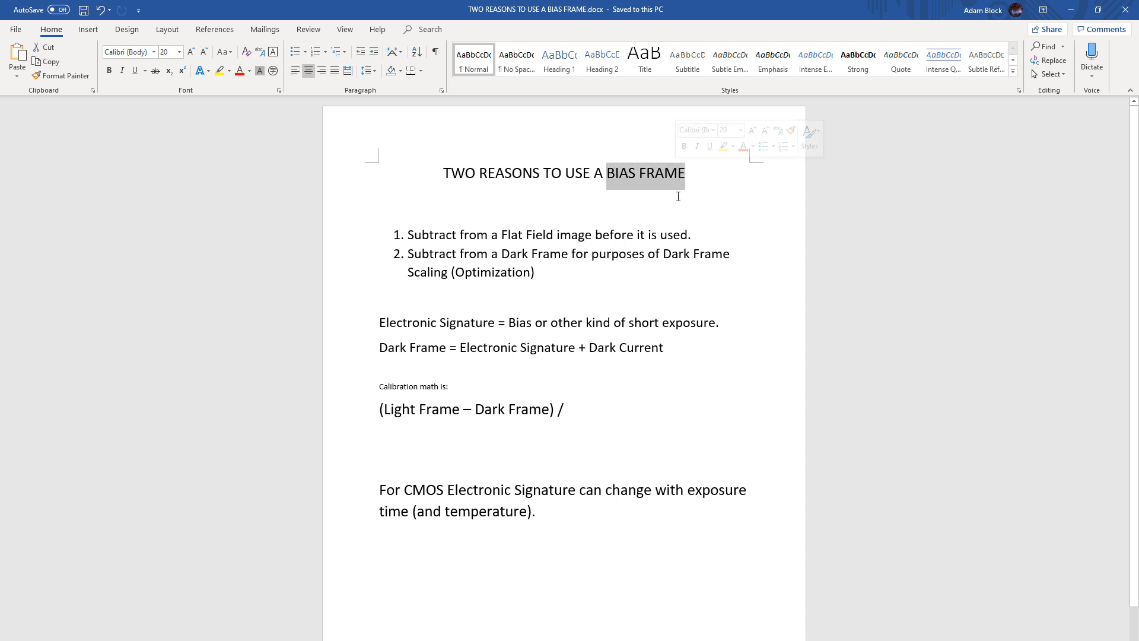
pyautogui.click(678, 196)
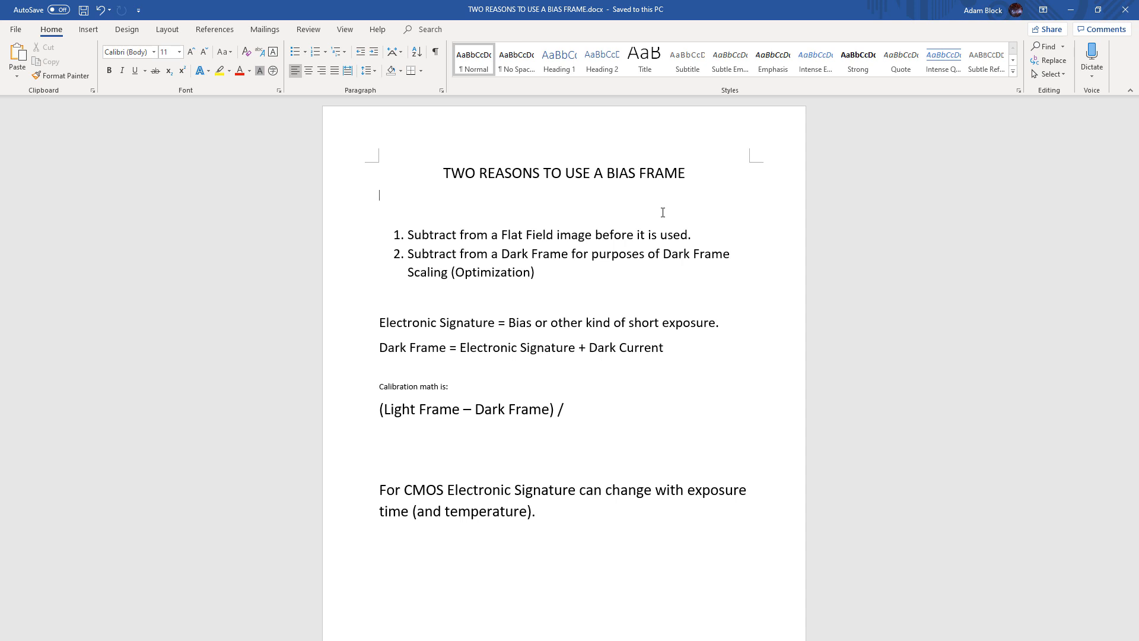
pyautogui.tripleClick(533, 274)
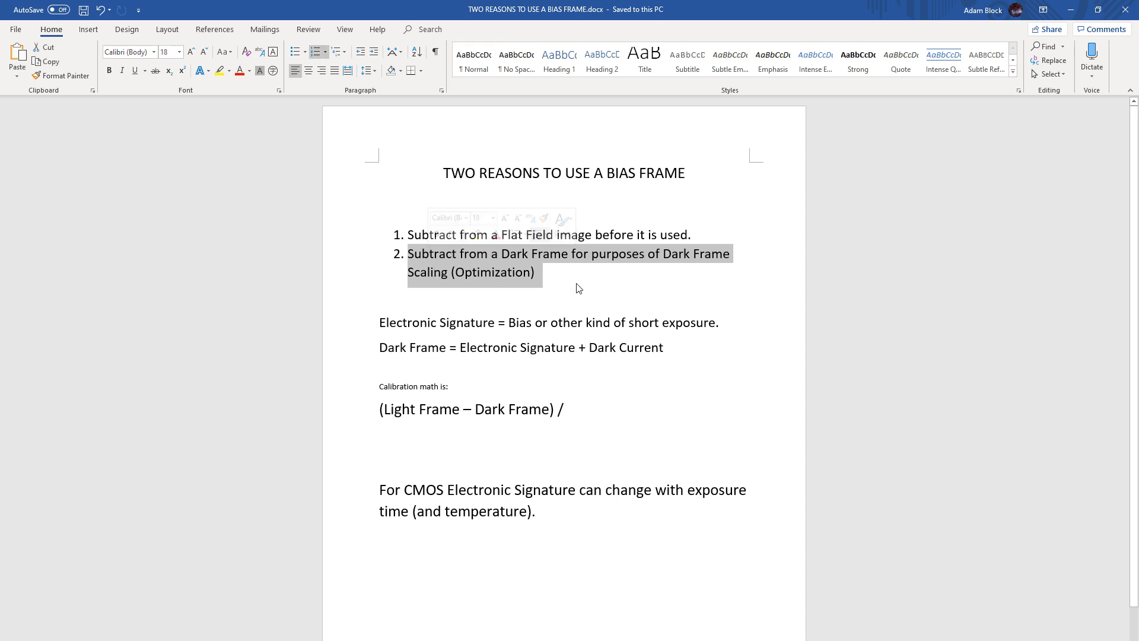
pyautogui.click(707, 233)
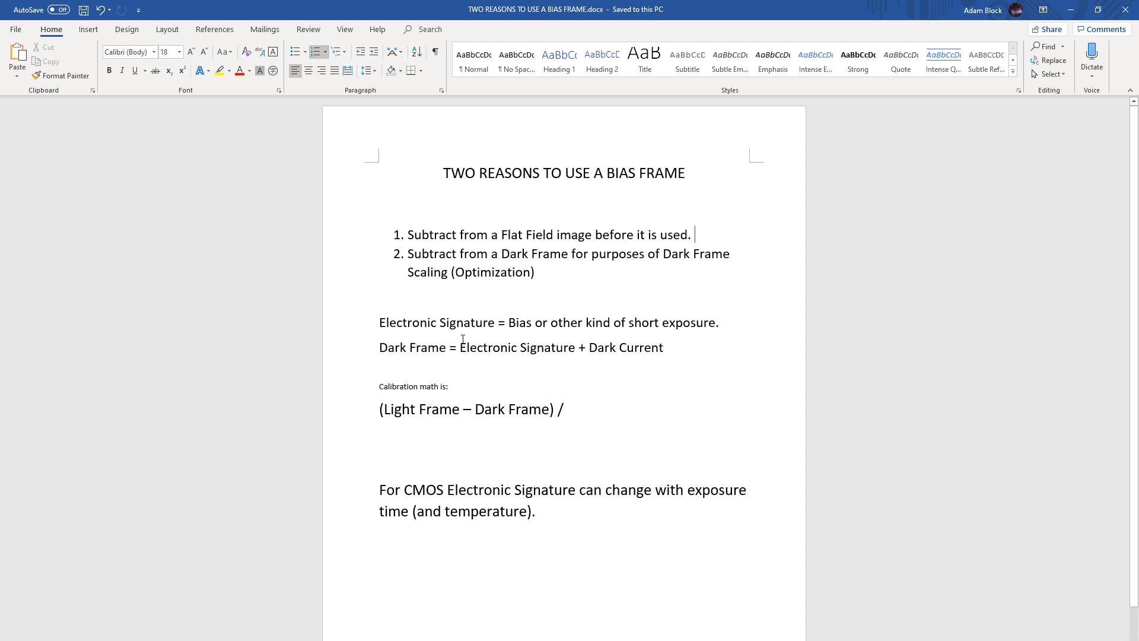
pyautogui.moveTo(460, 347); pyautogui.dragTo(651, 350)
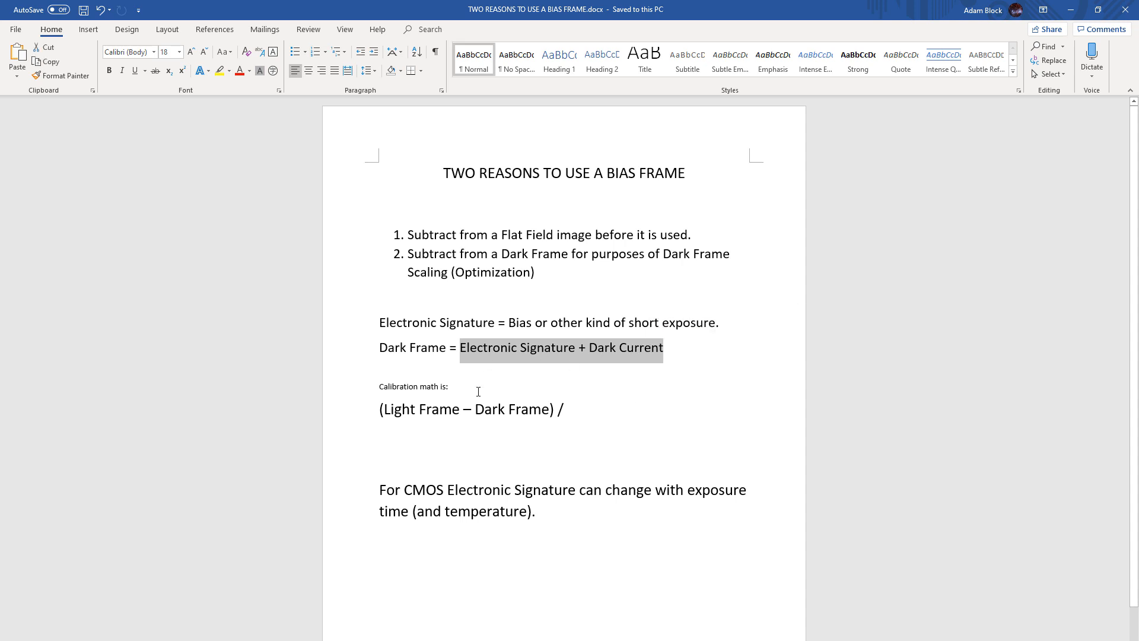
pyautogui.moveTo(475, 409); pyautogui.dragTo(534, 408)
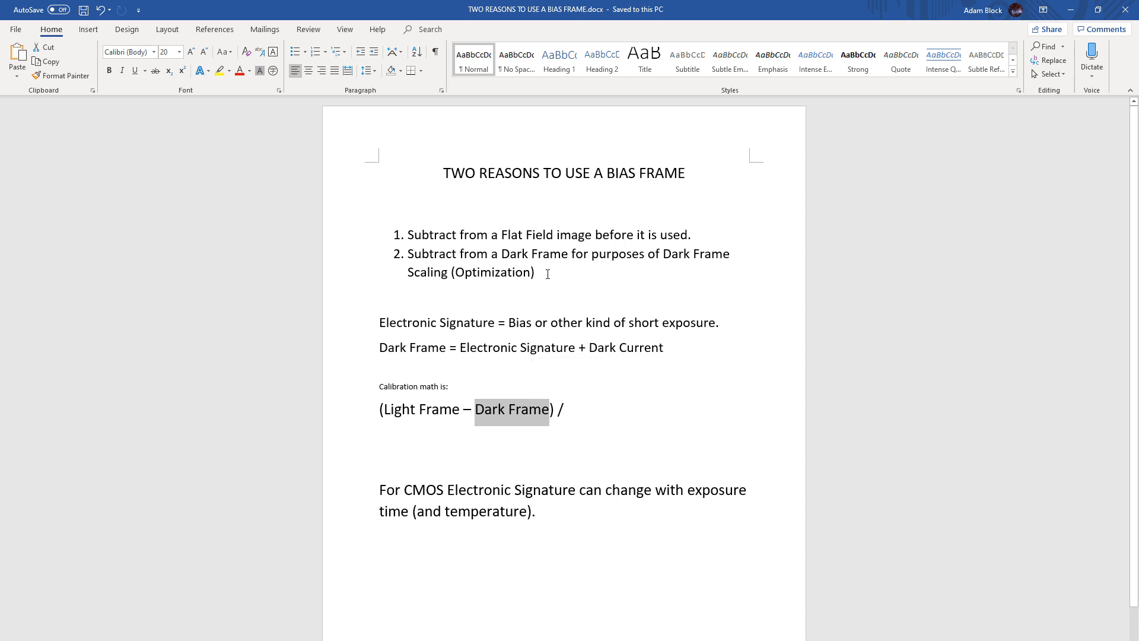
# Undo the last deletion in the calibration formula to restore the divisor "(Flat – Electronic Signature)"
pyautogui.click(521, 410)
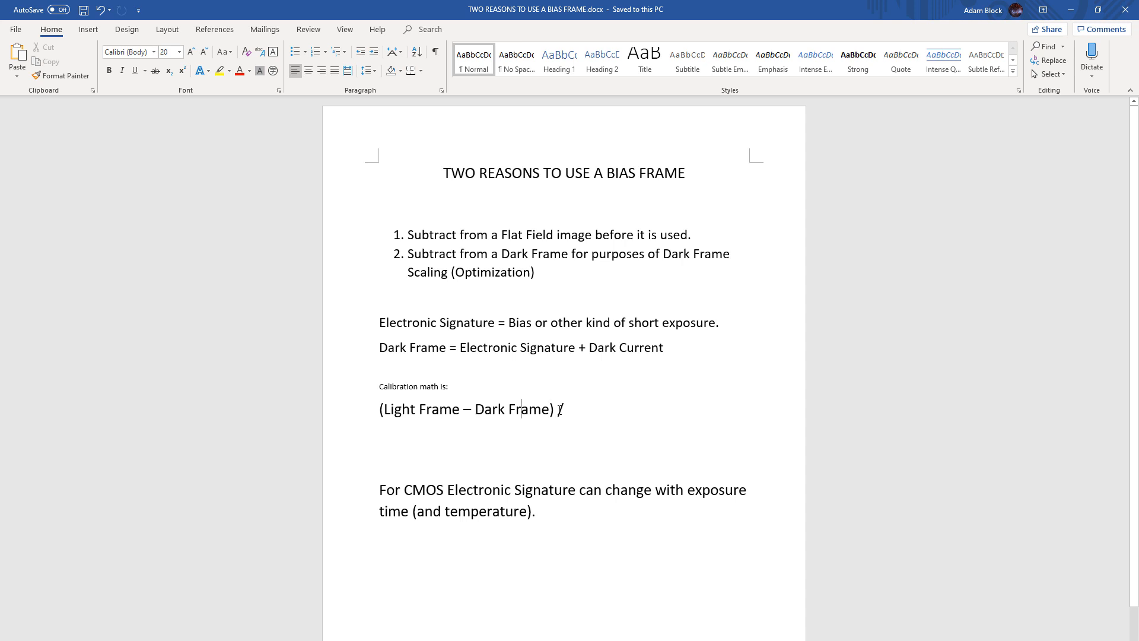
pyautogui.hotkey('ctrl', 'z')
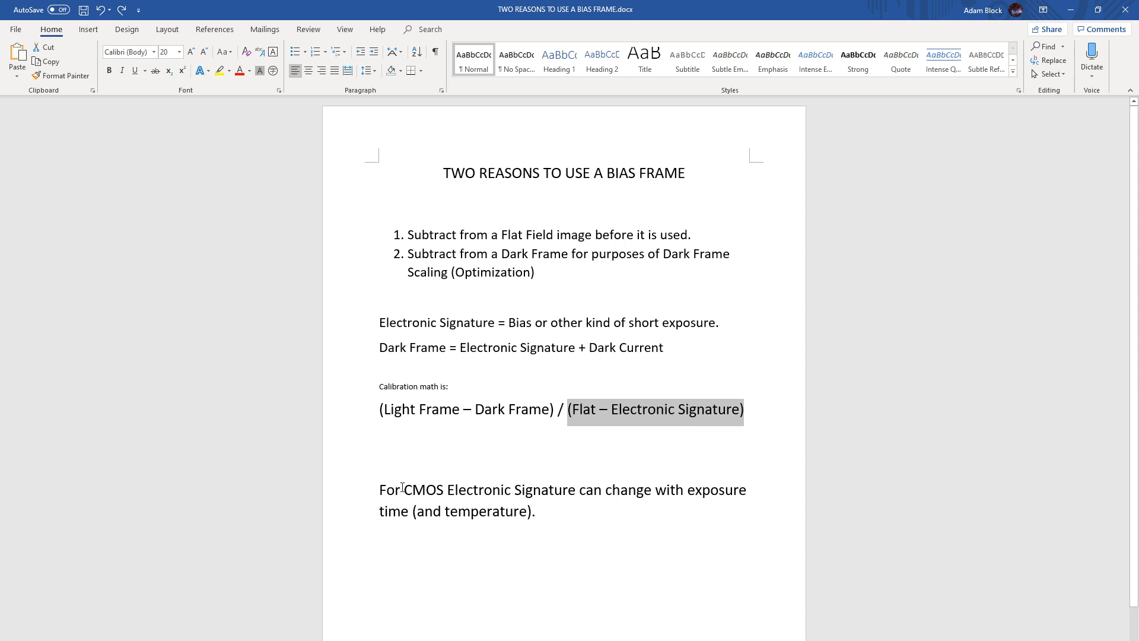
# Highlight CMOS in the closing note, the dark frame definition line, and its Dark Current term
pyautogui.moveTo(403, 487); pyautogui.dragTo(440, 487)
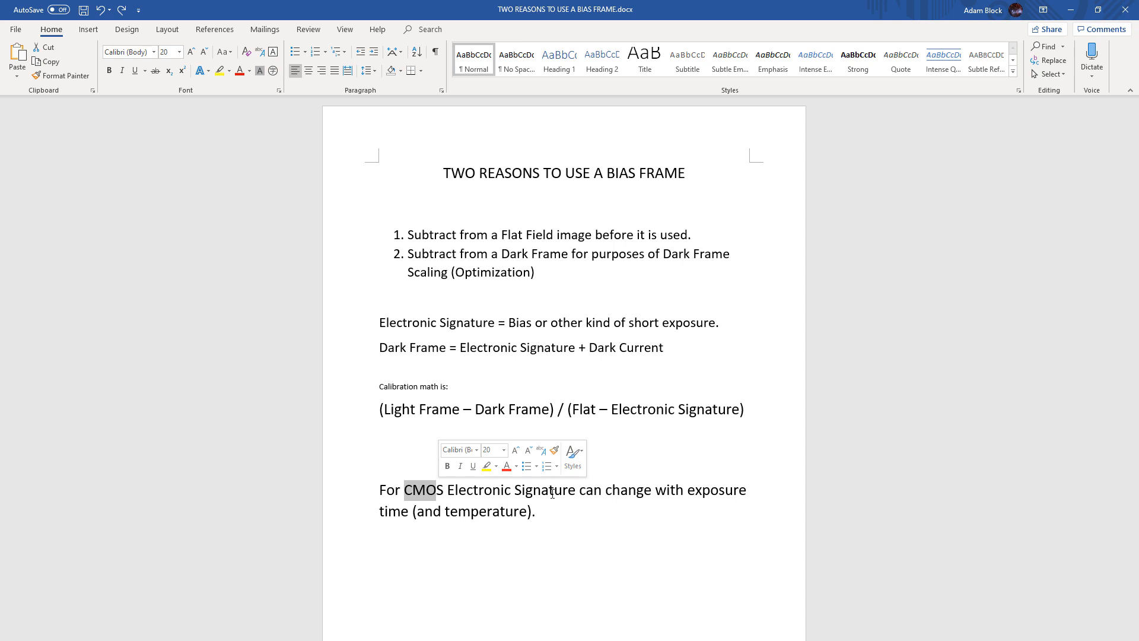
pyautogui.moveTo(634, 345); pyautogui.dragTo(392, 362)
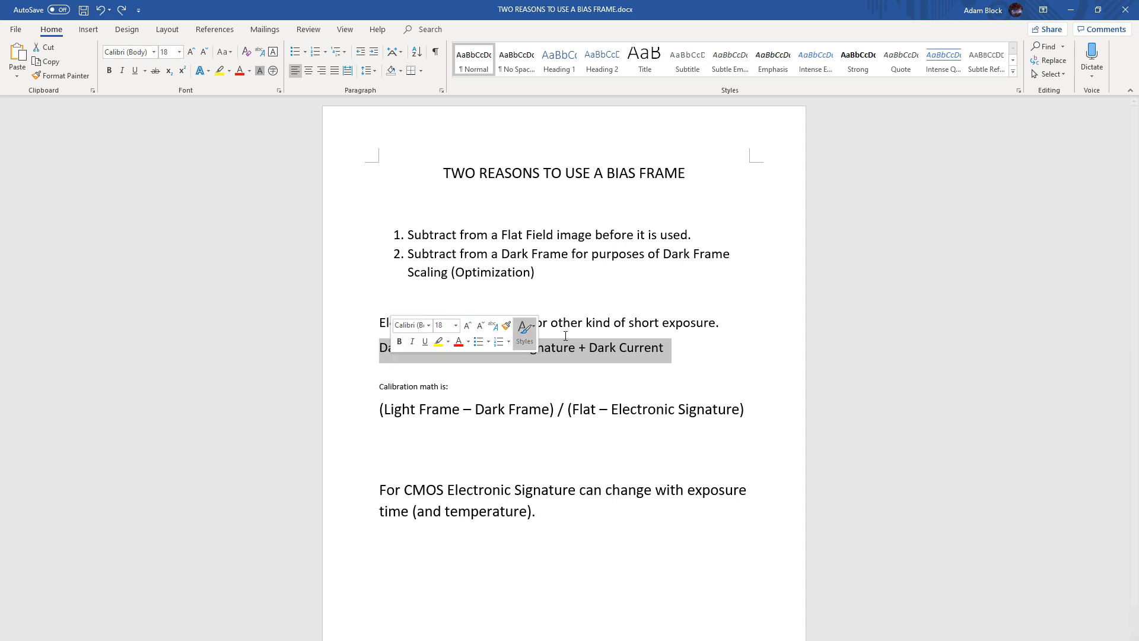
pyautogui.click(588, 344)
pyautogui.moveTo(606, 345); pyautogui.dragTo(661, 341)
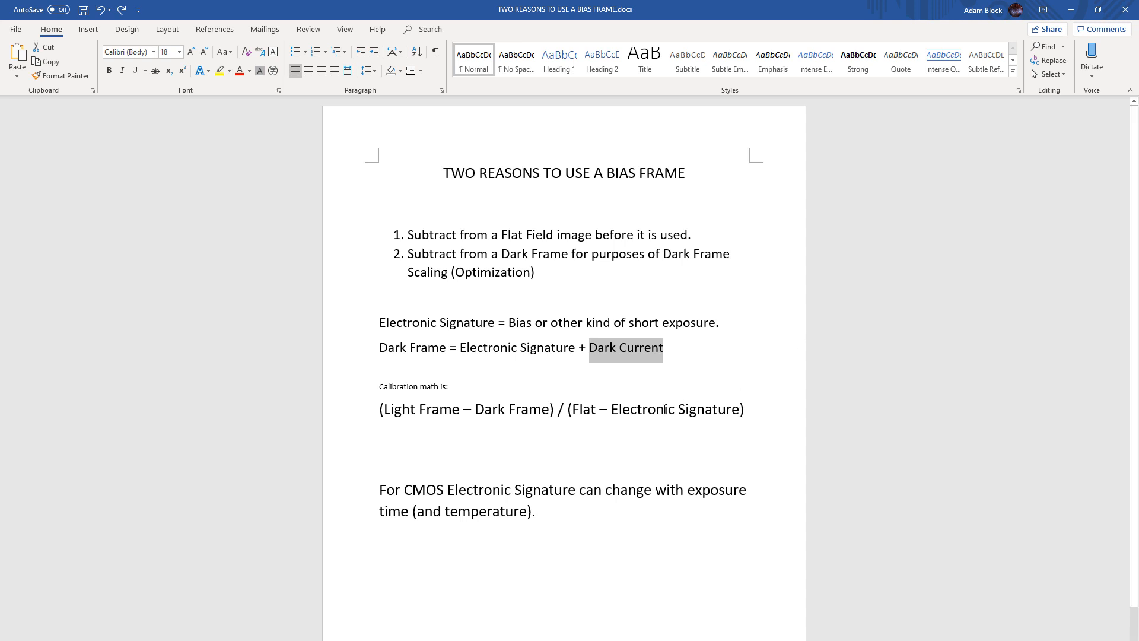
# Append "*AvgFlat" to the end of the calibration formula
pyautogui.click(665, 409)
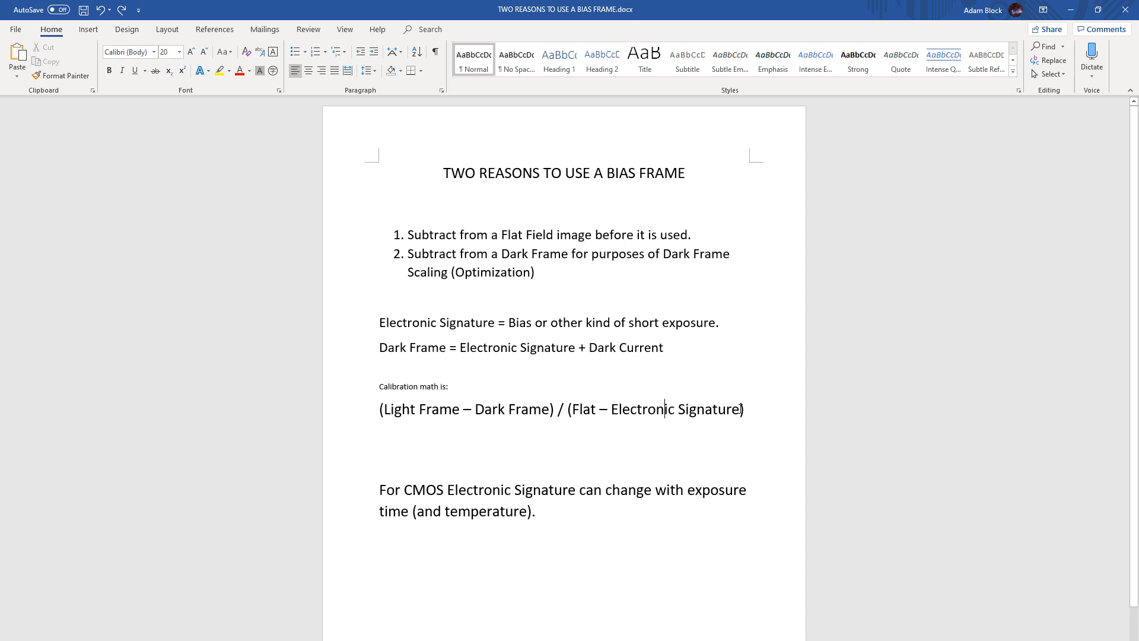
pyautogui.click(742, 409)
pyautogui.write('*')
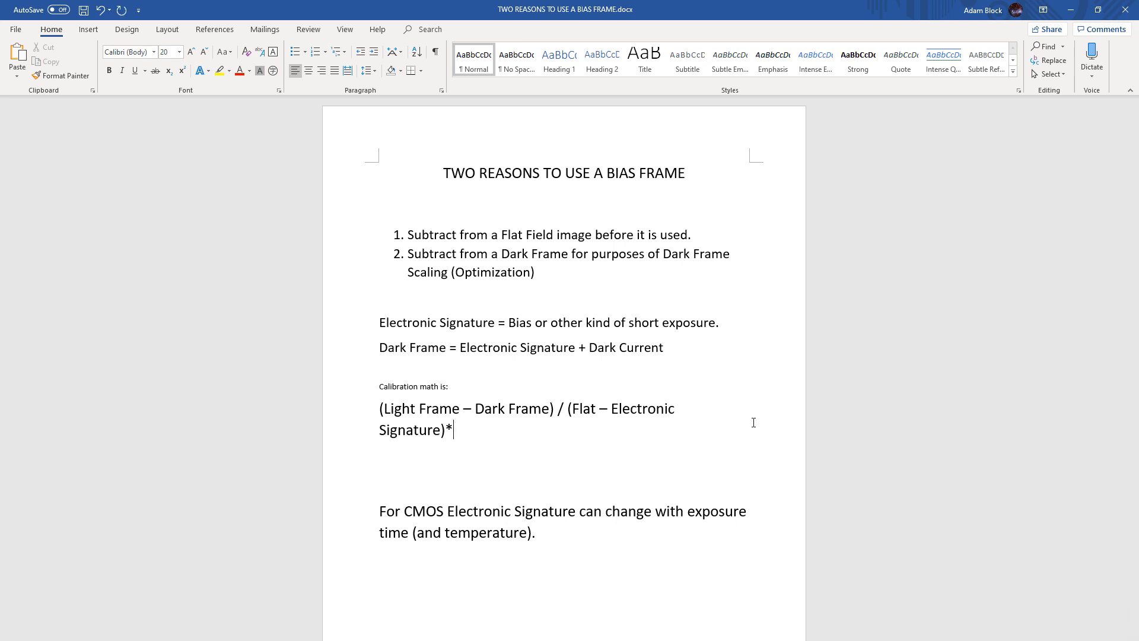
pyautogui.write('Aby')
pyautogui.press('BackSpace')
pyautogui.press('BackSpace')
pyautogui.write('vg')
pyautogui.write('Falt')
pyautogui.press('BackSpace')
pyautogui.press('BackSpace')
pyautogui.press('BackSpace')
pyautogui.write('lat')
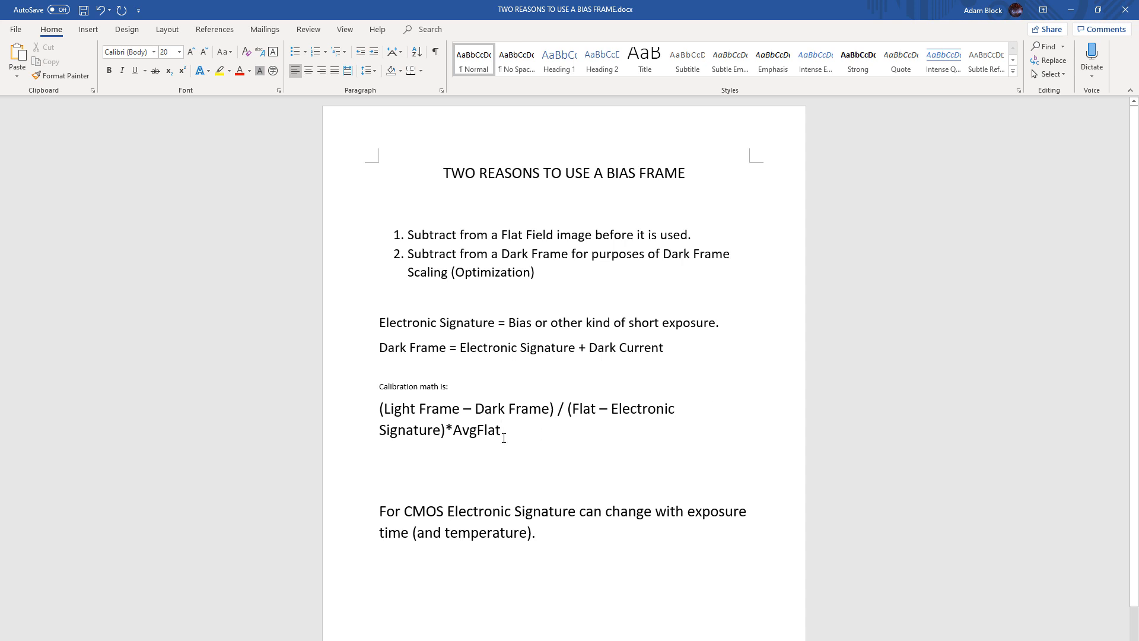
# Replace "AvgFlat" with "K" at the end of the calibration formula
pyautogui.moveTo(502, 432); pyautogui.dragTo(453, 433)
pyautogui.write('C')
pyautogui.press('BackSpace')
pyautogui.write('K')
# Switch to PixInsight and reposition the integration image window in the workspace
pyautogui.hotkey('alt', 'Tab')
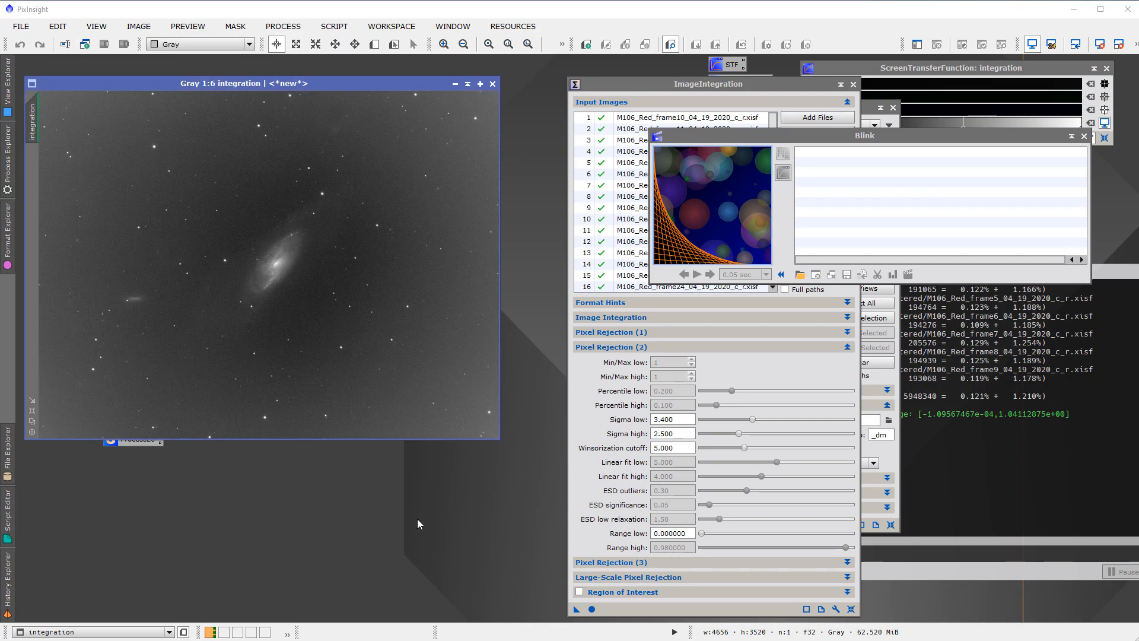
pyautogui.click(268, 85)
pyautogui.moveTo(269, 85); pyautogui.dragTo(307, 93)
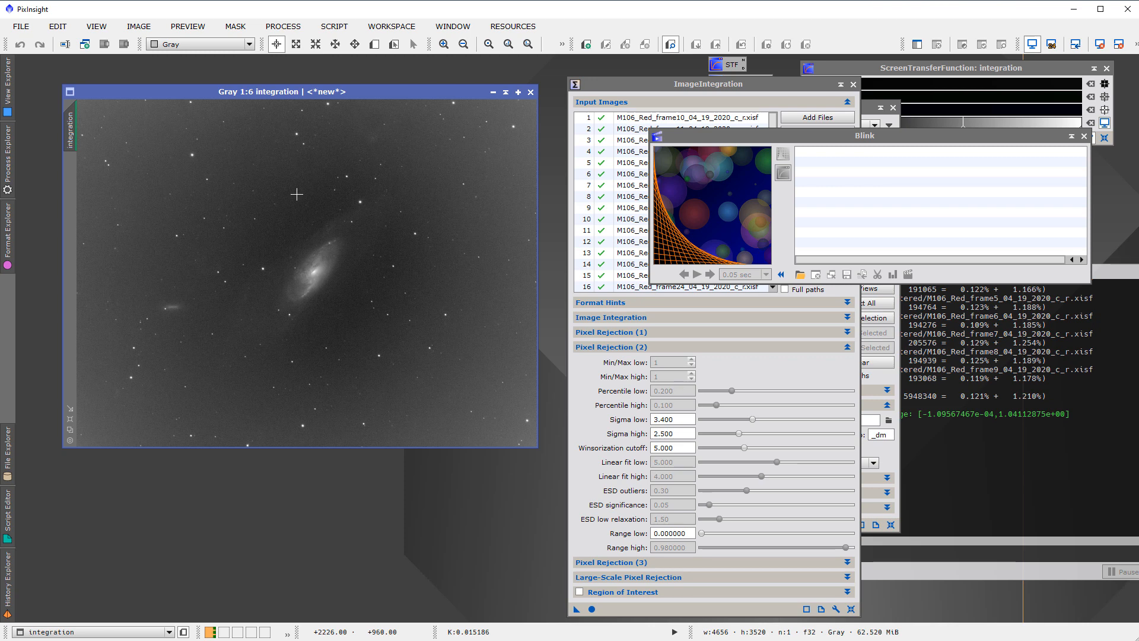
# Open masterFlat-BINNING_1-FILTER_Red.xisf from the master folder and auto-stretch its display, placing it below the galaxy for comparison
pyautogui.click(23, 27)
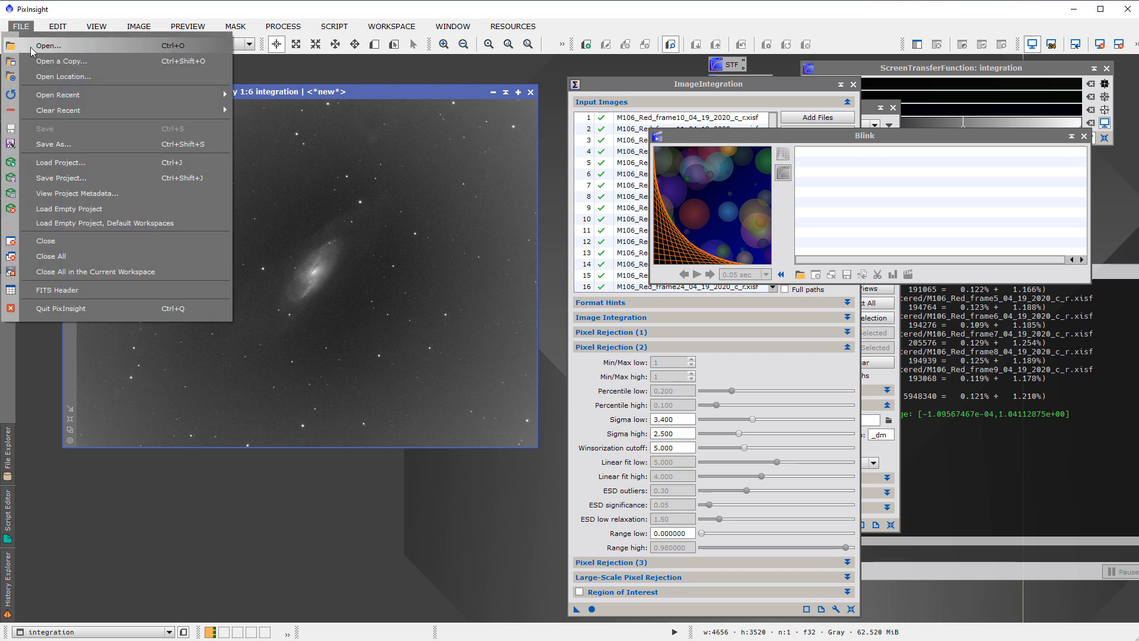
pyautogui.click(30, 48)
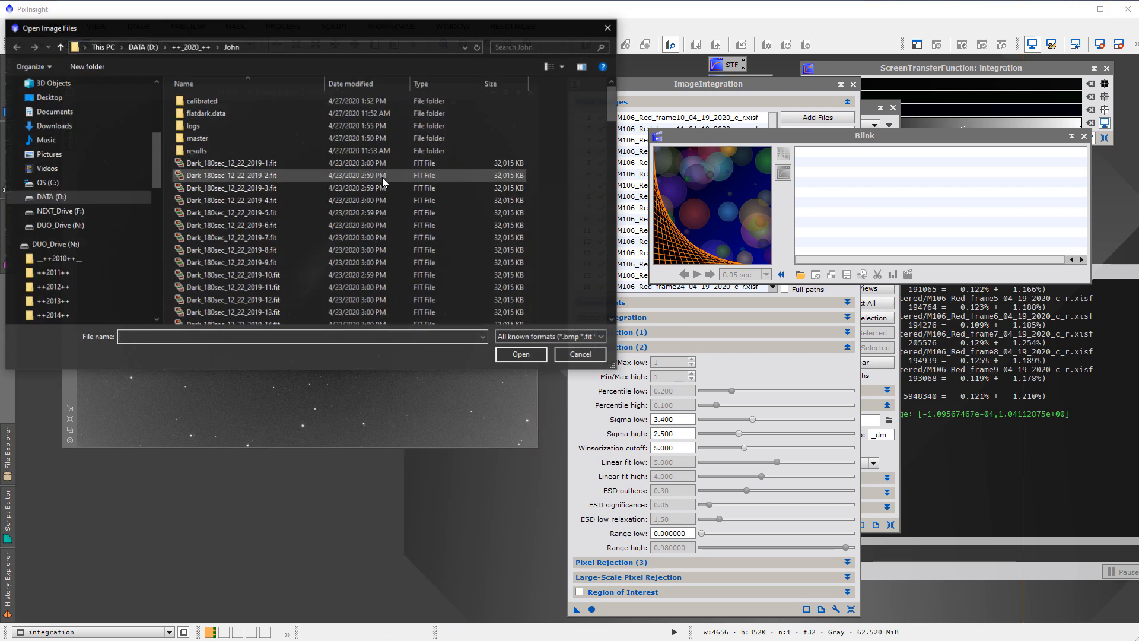
pyautogui.doubleClick(208, 136)
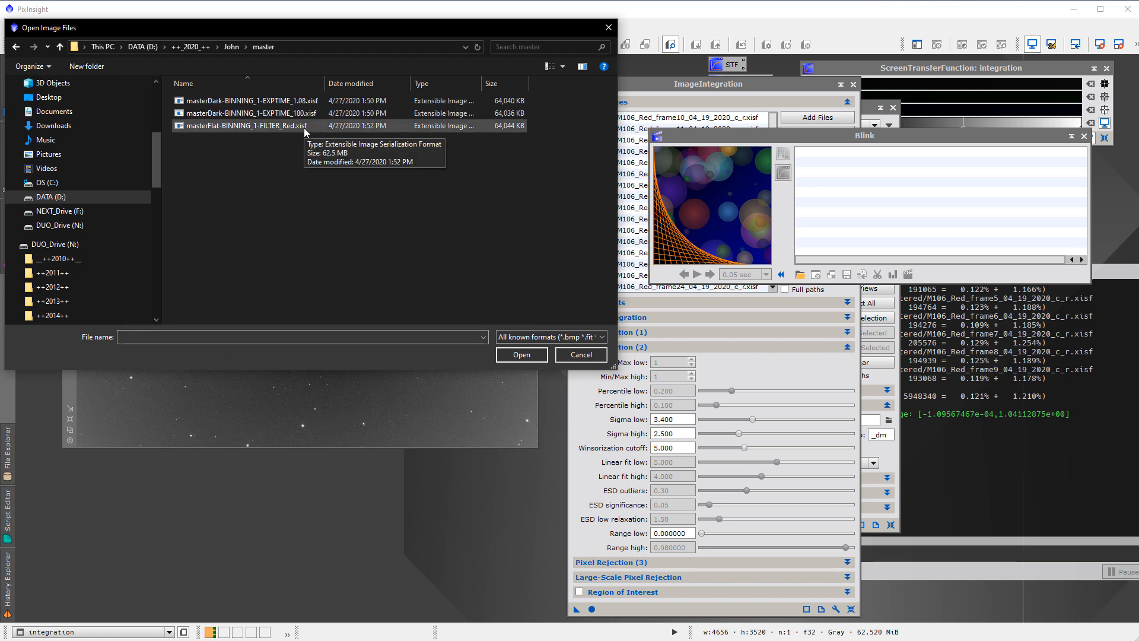
pyautogui.doubleClick(303, 127)
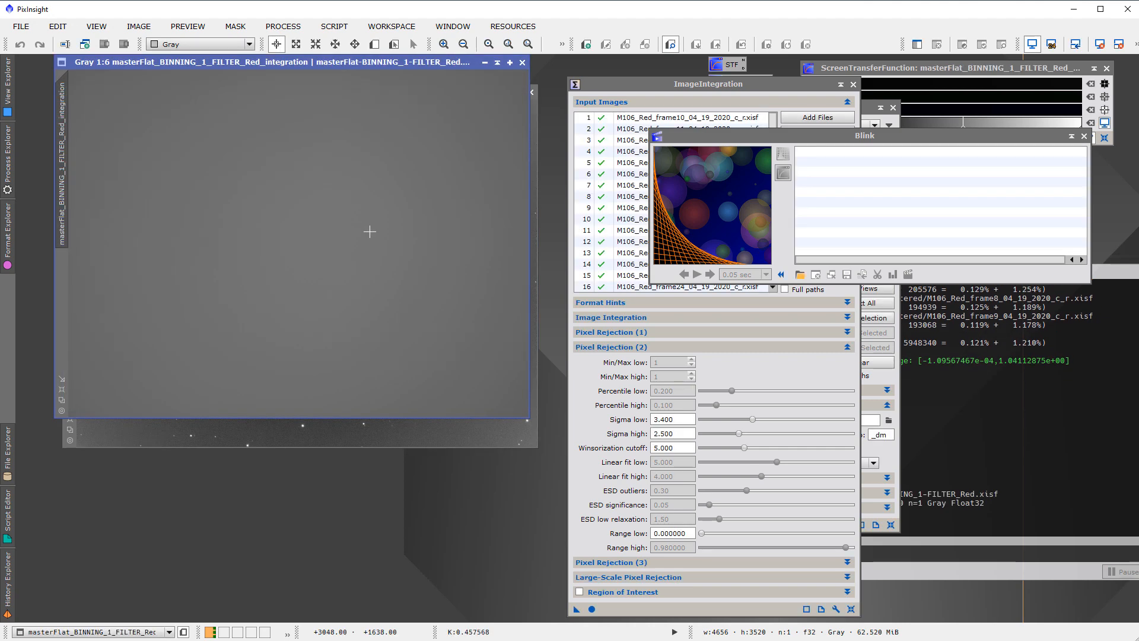
pyautogui.hotkey('ctrl', 'a')
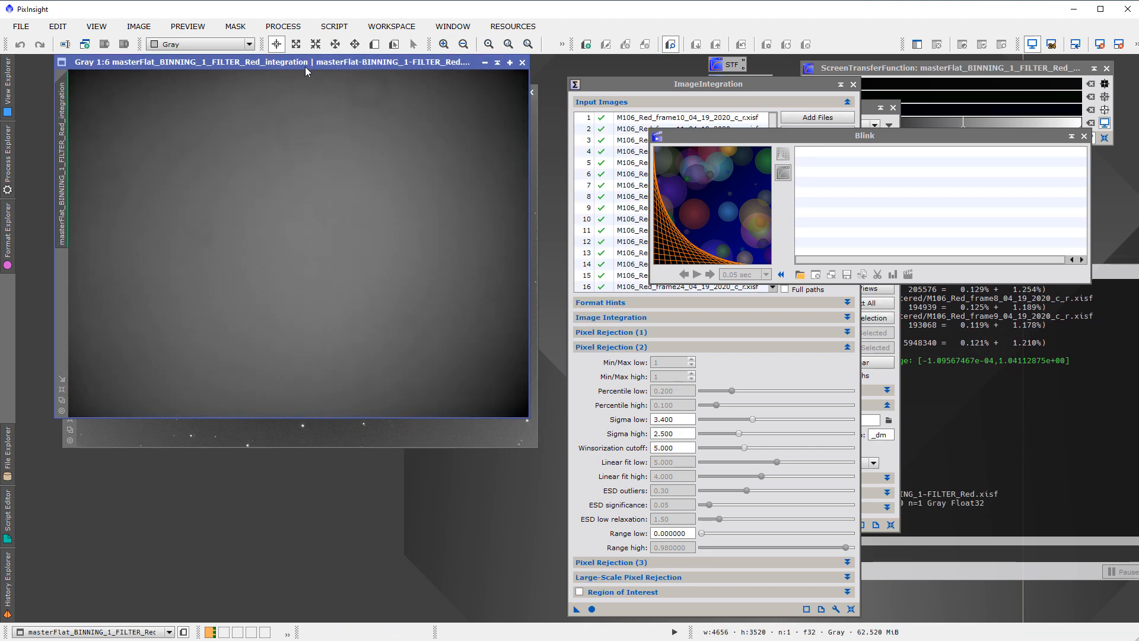
pyautogui.moveTo(304, 64); pyautogui.dragTo(299, 324)
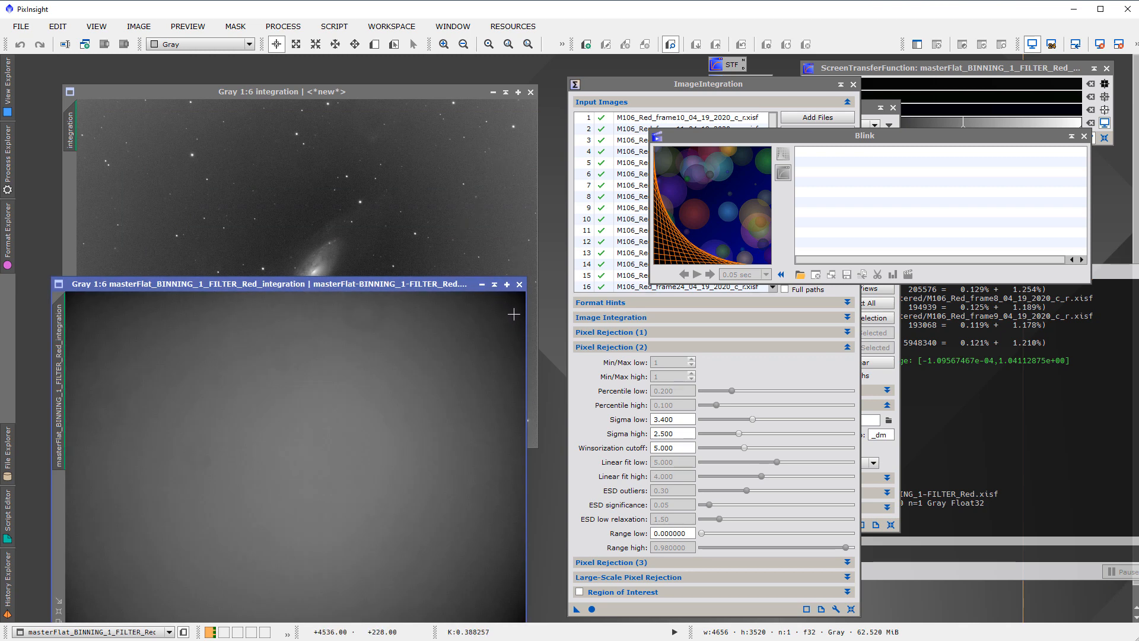
# Close the master flat image and rearrange the integration image and ImageIntegration windows
pyautogui.moveTo(70, 317)
pyautogui.click(518, 286)
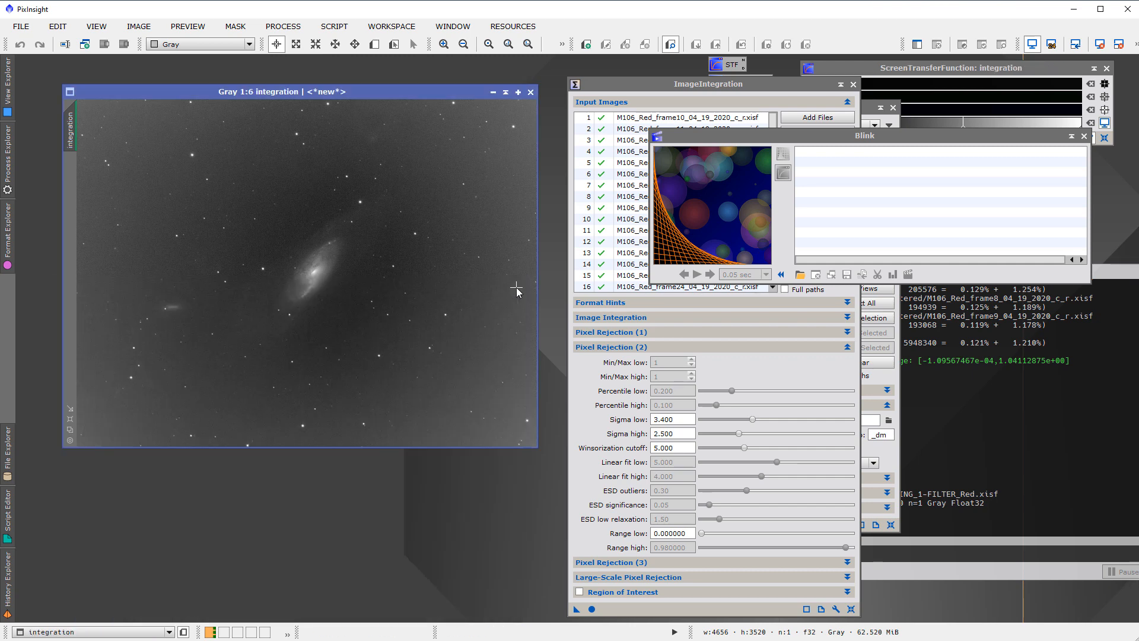
pyautogui.moveTo(372, 91); pyautogui.dragTo(348, 78)
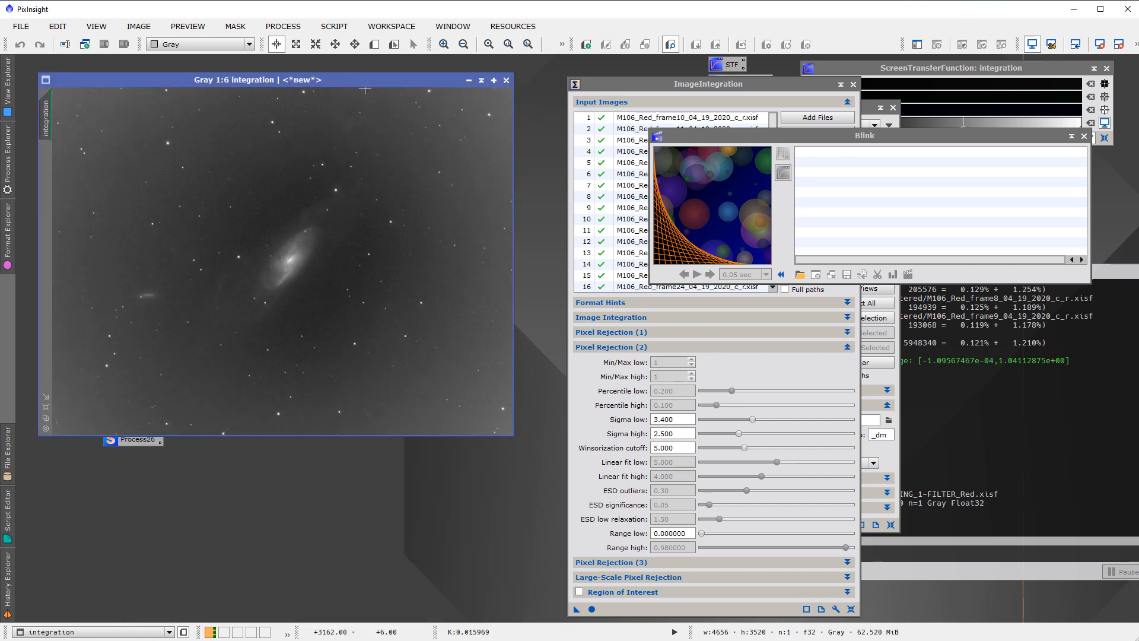
pyautogui.moveTo(601, 86); pyautogui.dragTo(539, 76)
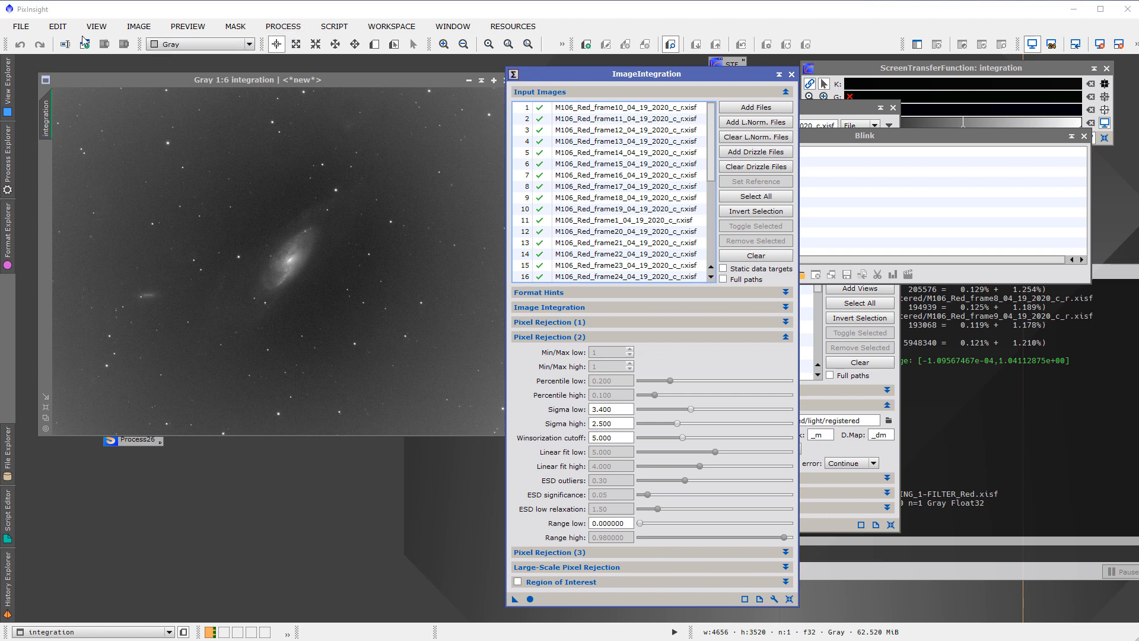
# Reopen the master flat masterFlat-BINNING_1-FILTER_Red.xisf from the master folder
pyautogui.click(25, 29)
pyautogui.click(38, 45)
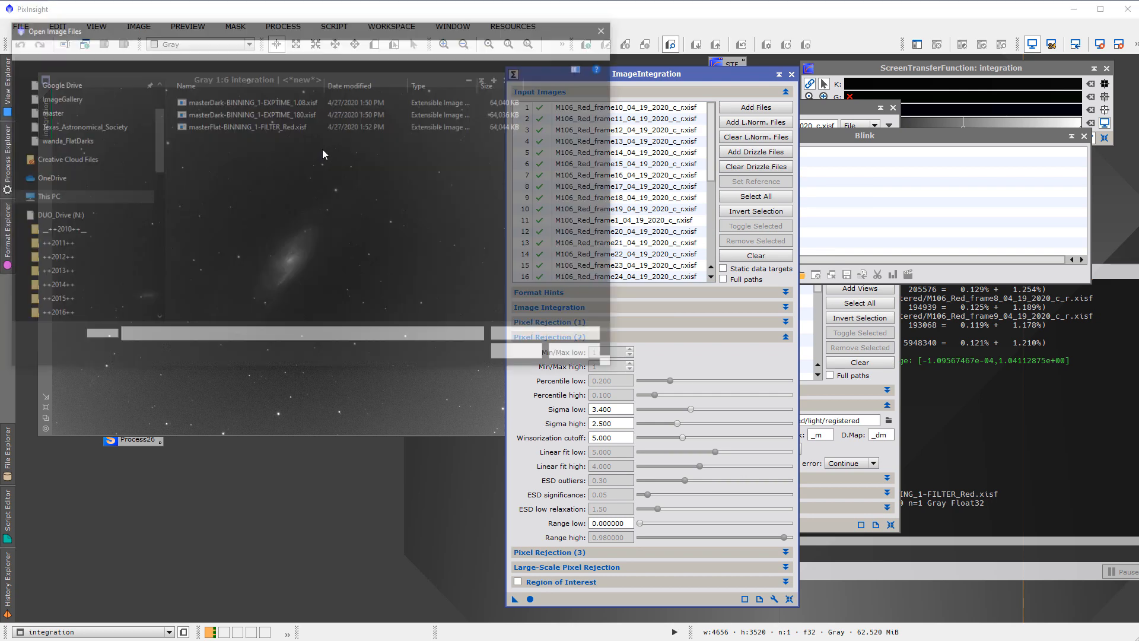
pyautogui.doubleClick(269, 126)
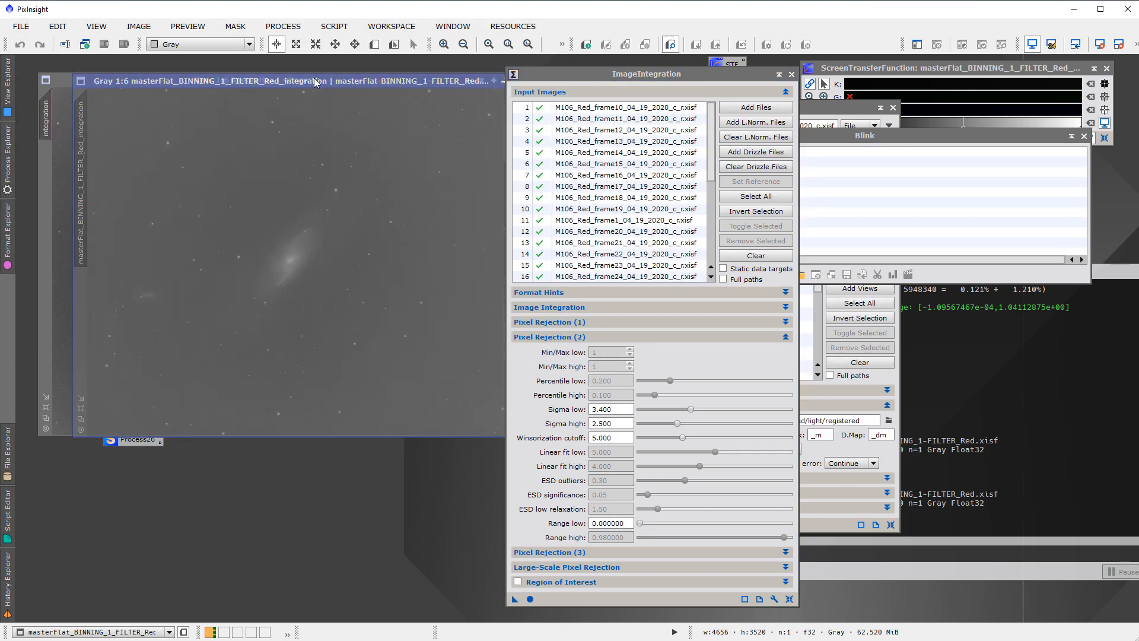
# Apply the PixelMath expression $T+.2 to the red master flat, then close PixelMath
pyautogui.click(283, 26)
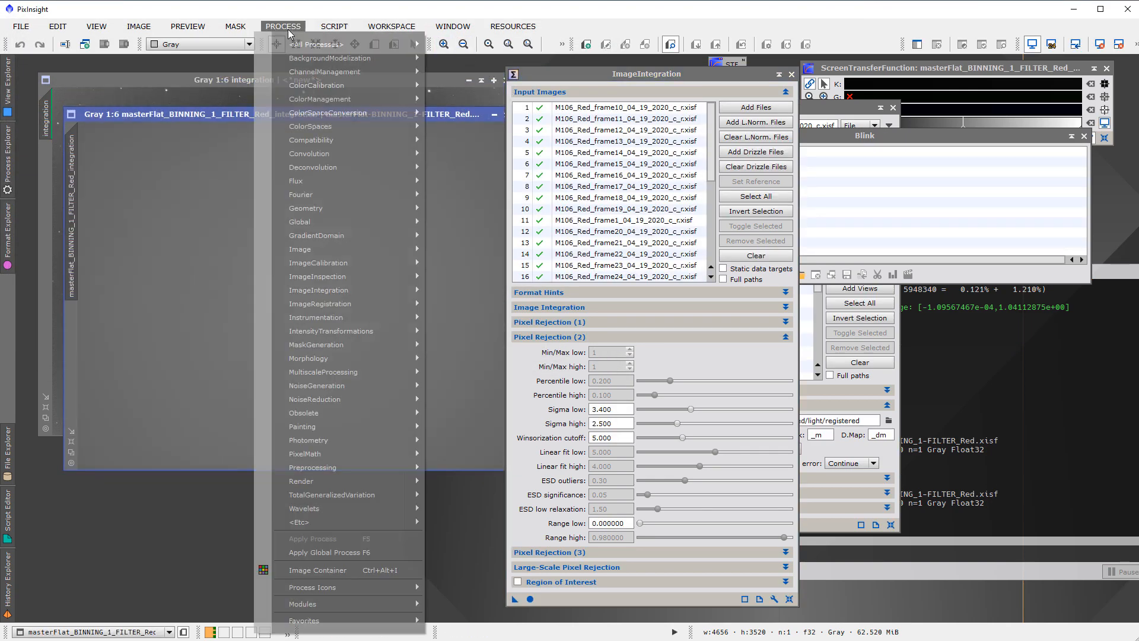
pyautogui.moveTo(292, 46)
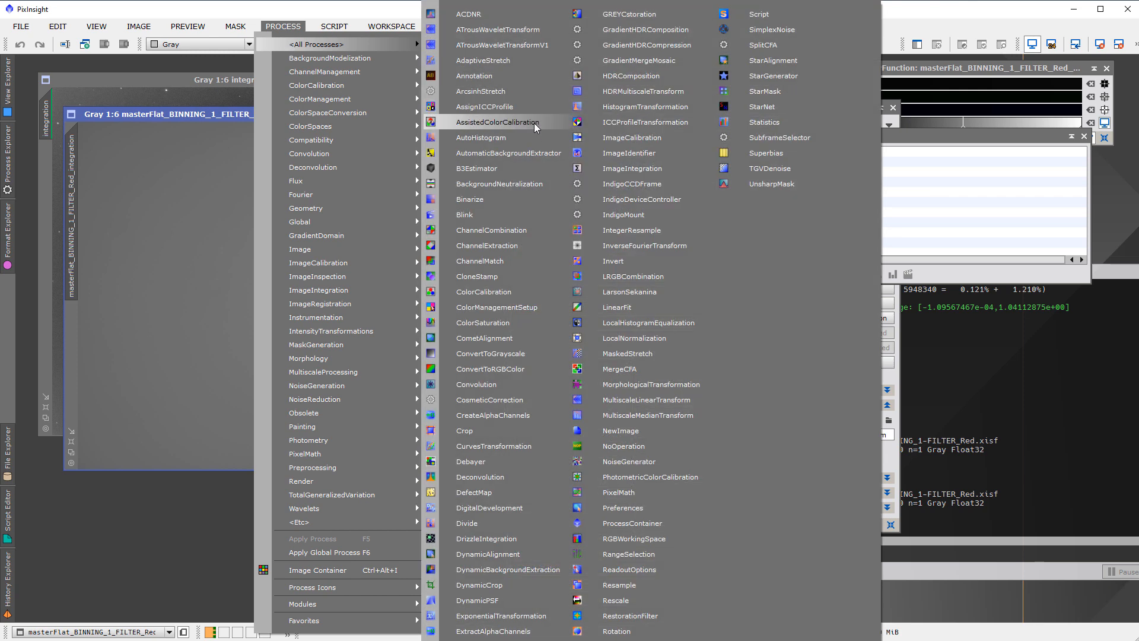
pyautogui.click(643, 491)
pyautogui.moveTo(826, 120); pyautogui.dragTo(739, 144)
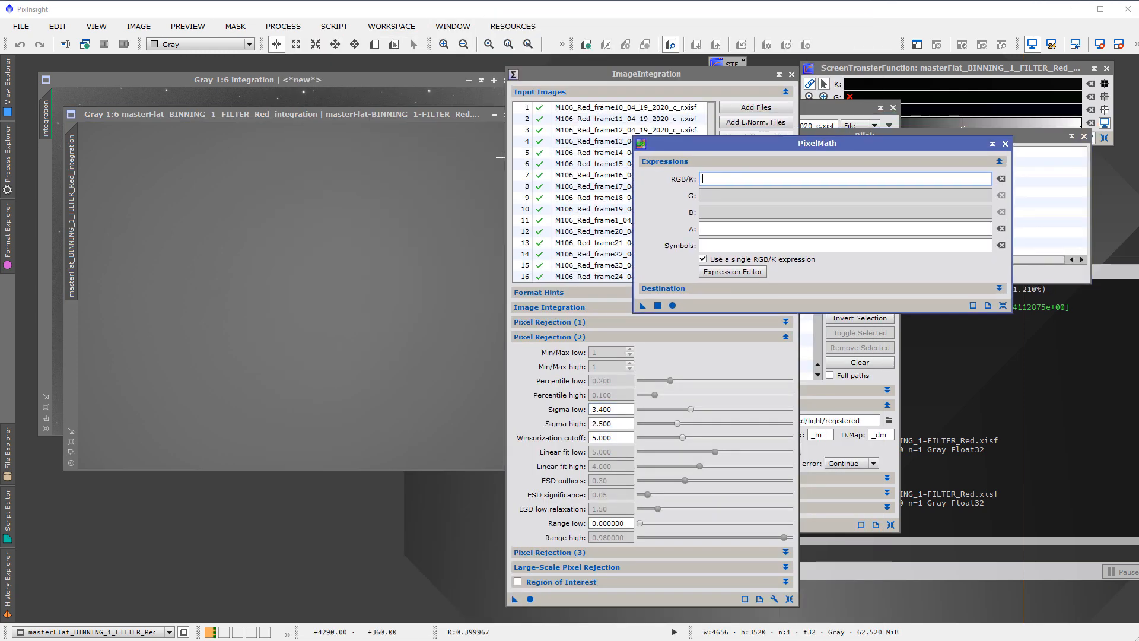
pyautogui.moveTo(431, 119); pyautogui.dragTo(405, 107)
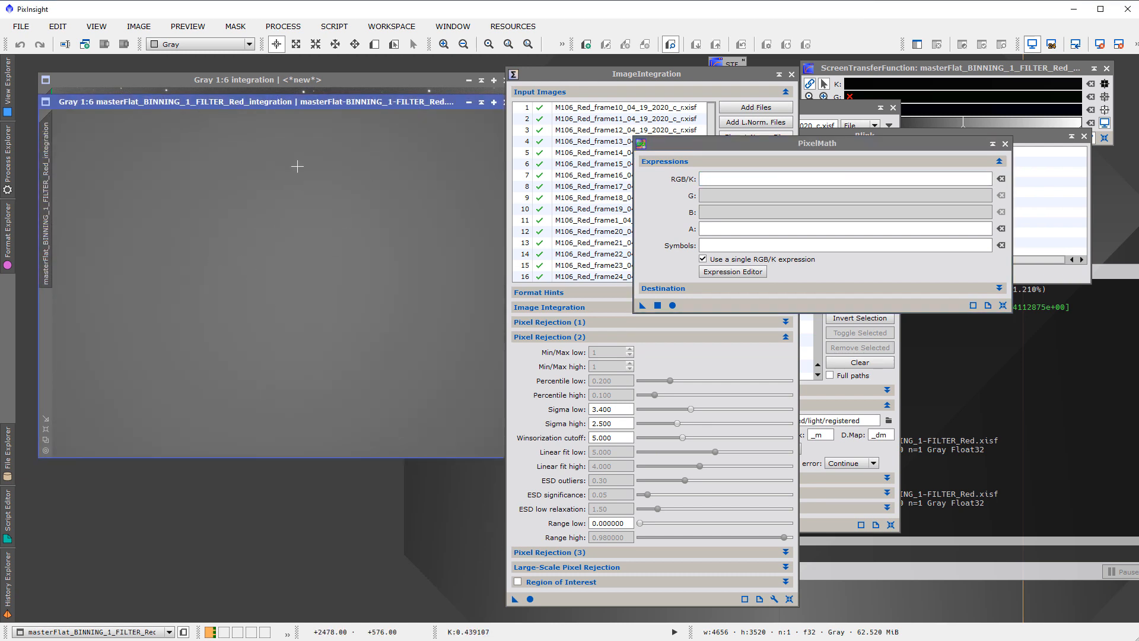
pyautogui.click(714, 184)
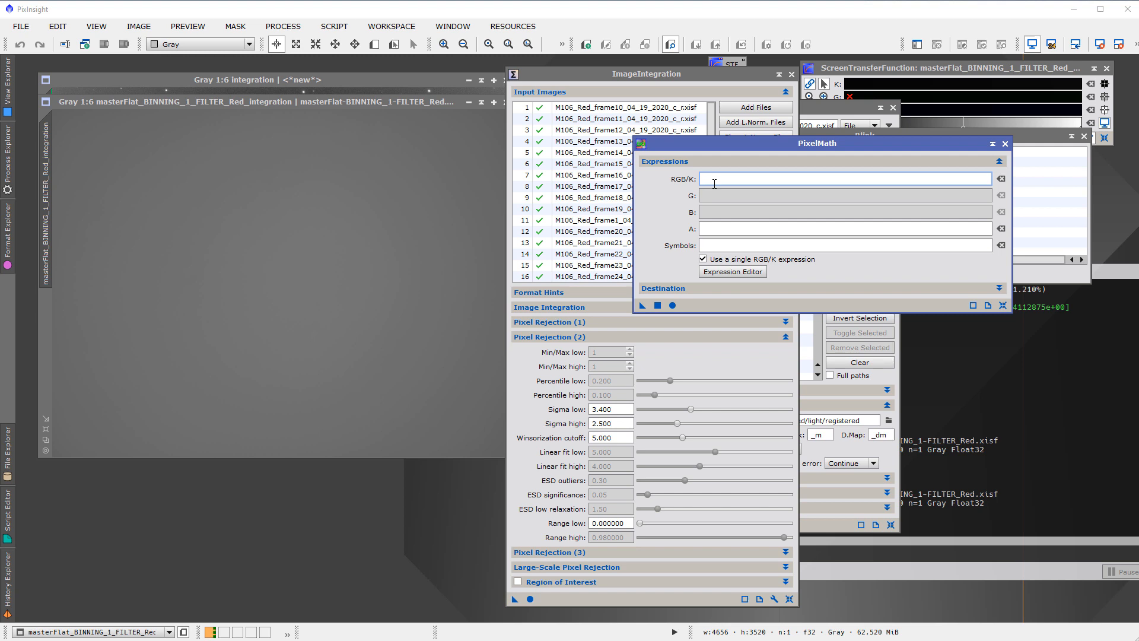
pyautogui.write('$T+.2')
pyautogui.moveTo(643, 305); pyautogui.dragTo(460, 306)
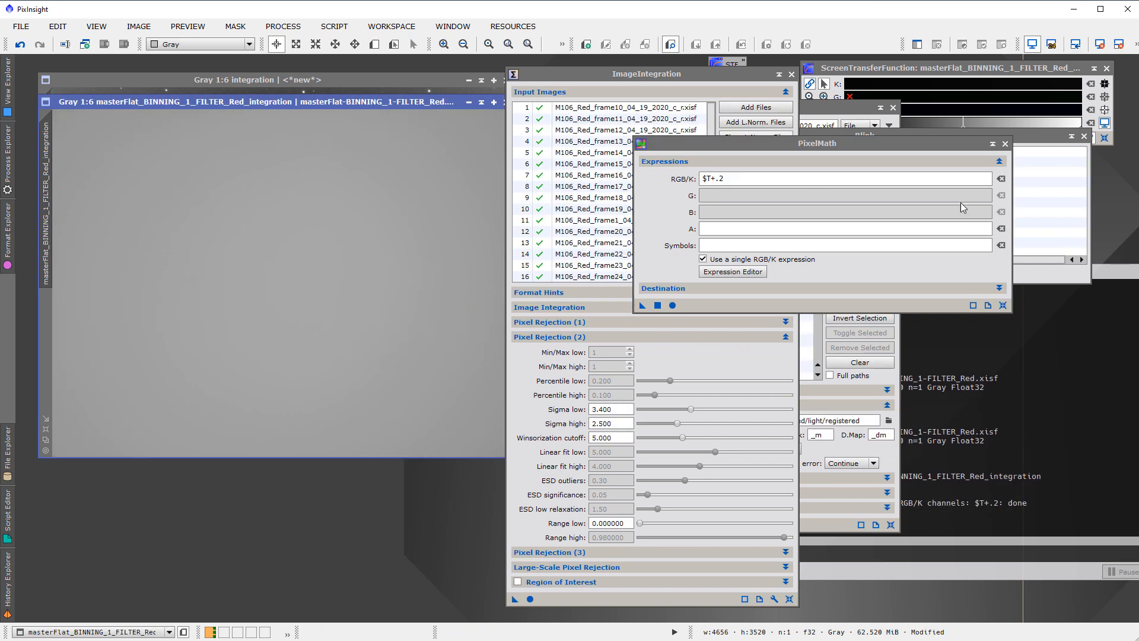
pyautogui.click(1004, 144)
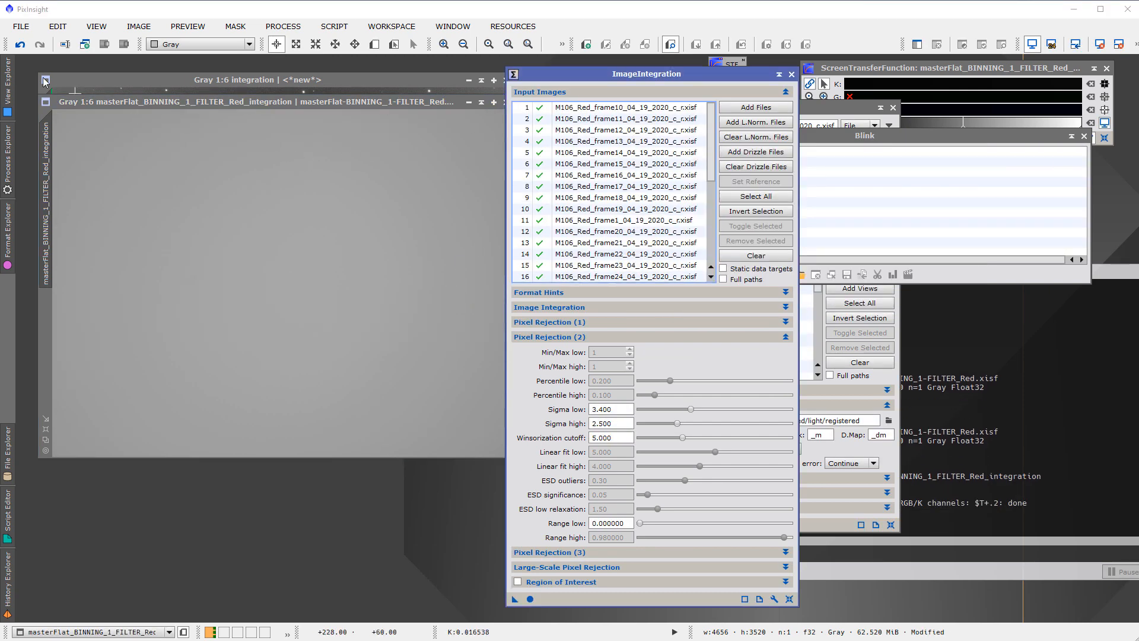
# Save the modified master flat as masterFlat-BINNING_1-FILTER_Red_pt2.xisf in the master folder, keeping the 32-bit floating point format
pyautogui.click(21, 26)
pyautogui.click(67, 141)
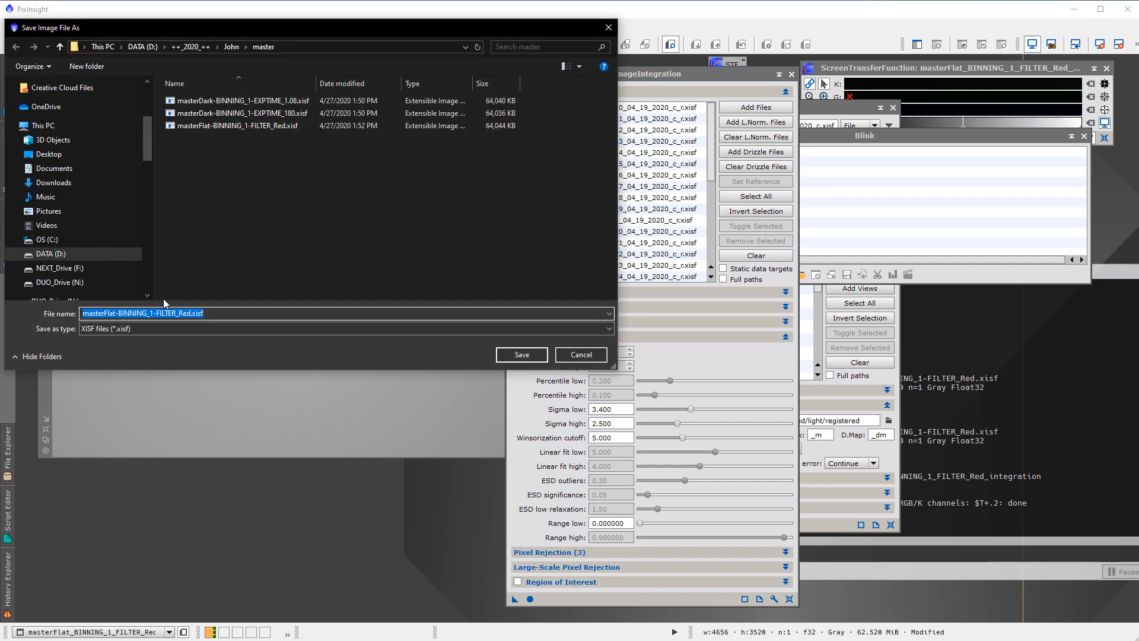
pyautogui.click(190, 313)
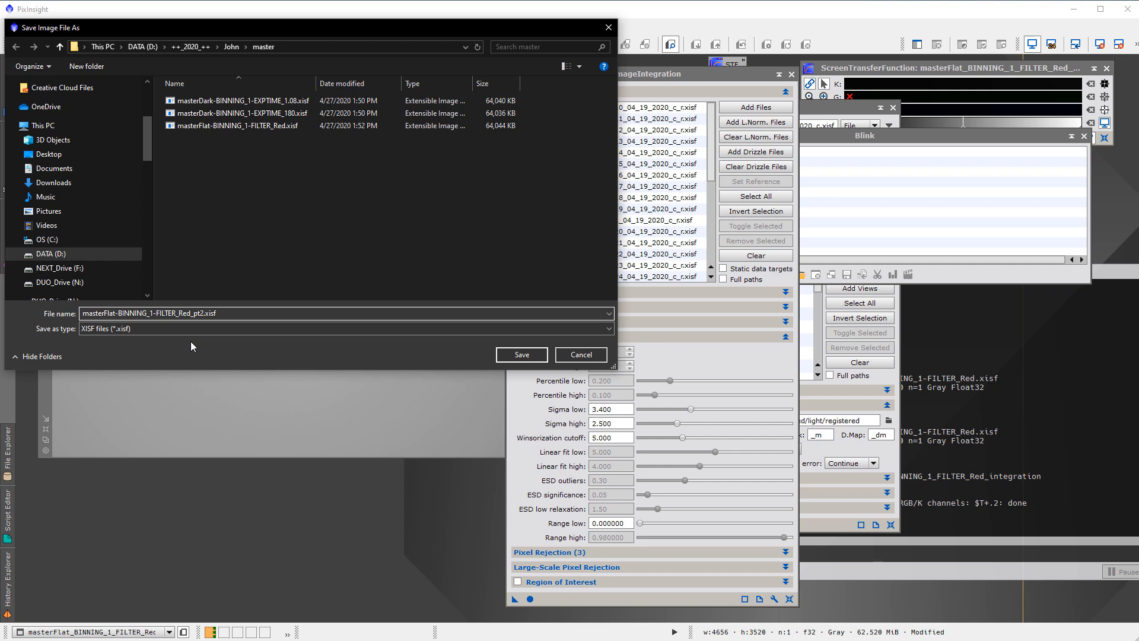
pyautogui.click(535, 356)
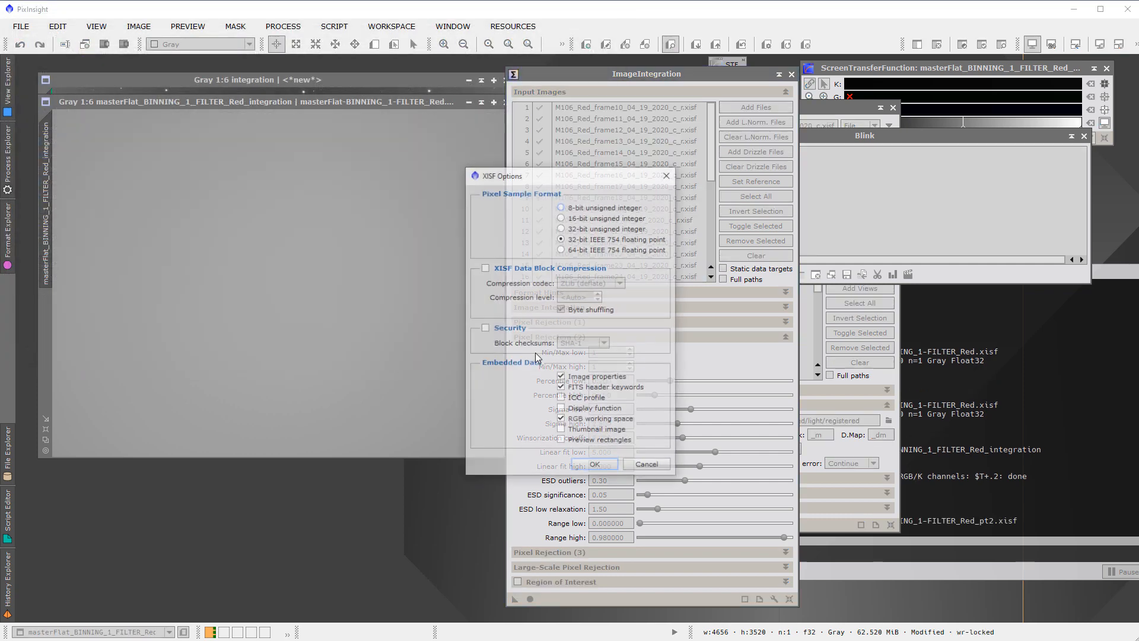
pyautogui.click(595, 466)
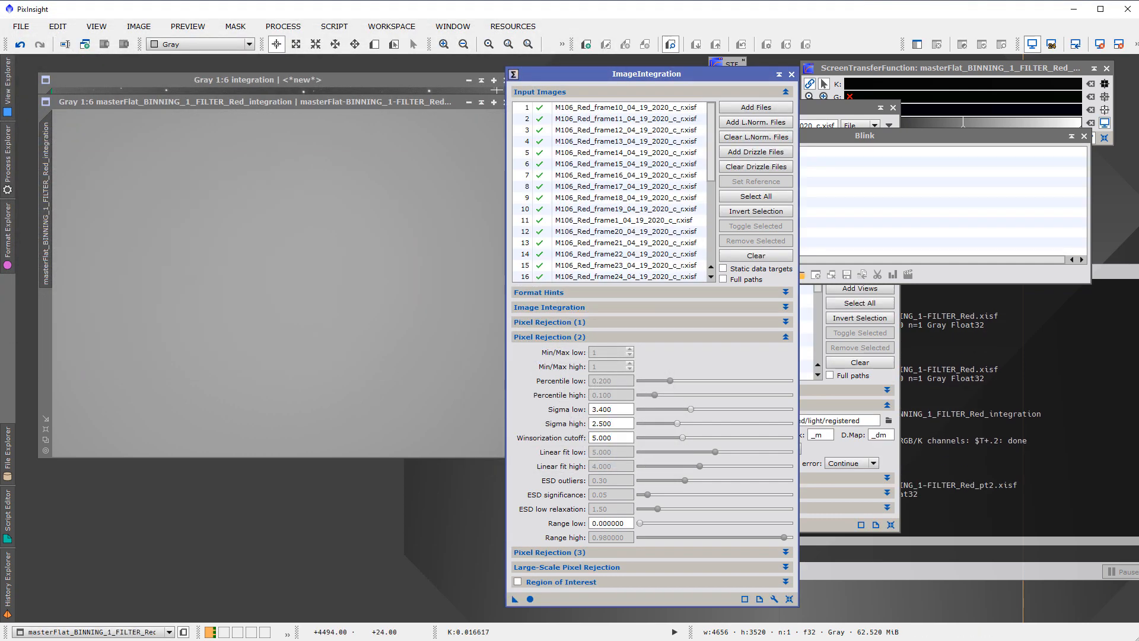
# Close the saved master flat image, discarding its processing history
pyautogui.moveTo(442, 105); pyautogui.dragTo(353, 170)
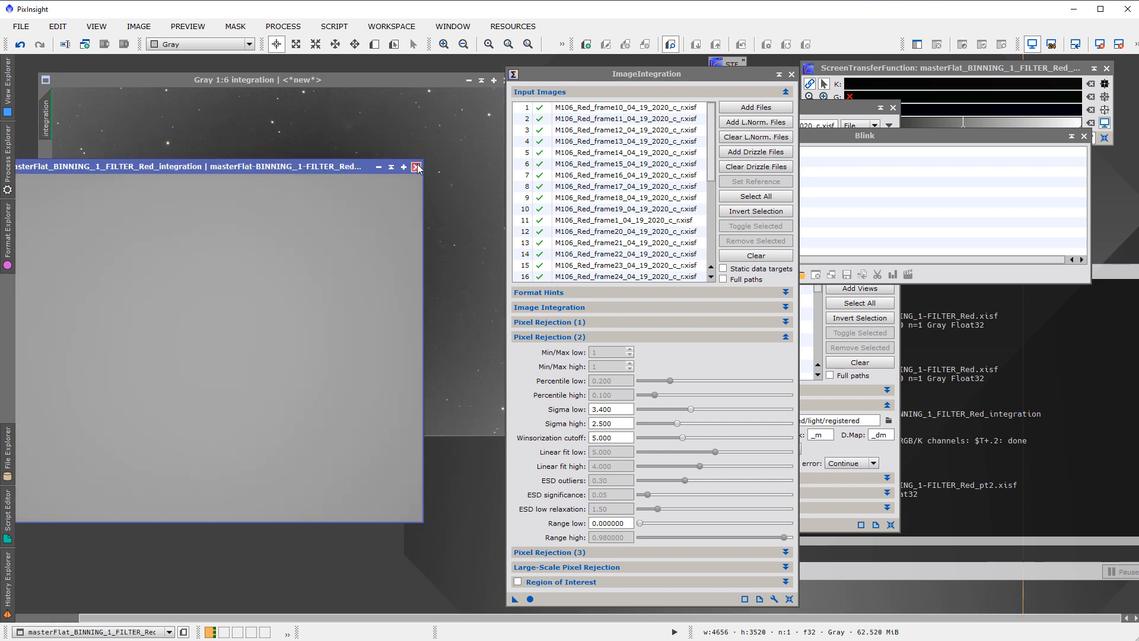
pyautogui.click(416, 166)
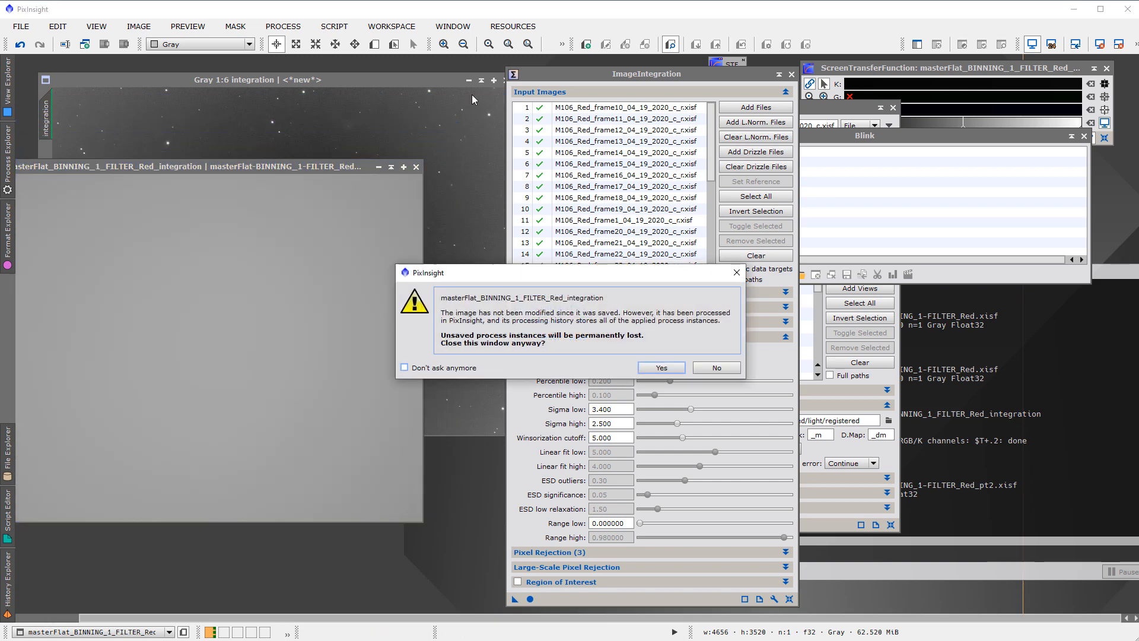
pyautogui.click(660, 367)
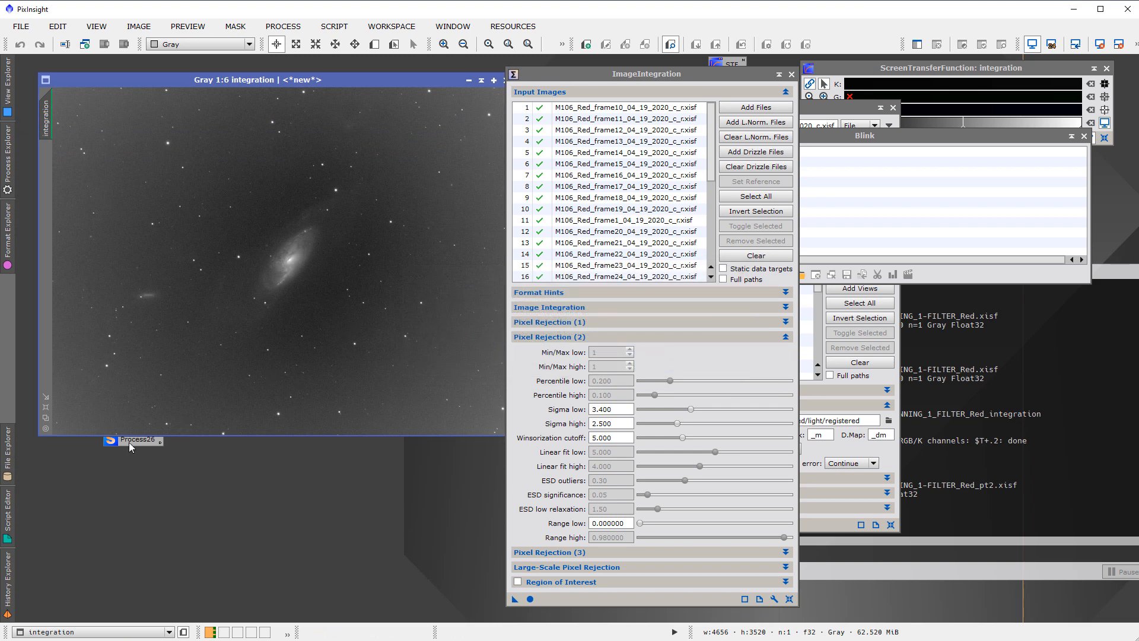
# Launch the saved preprocessing script instance Process26 in the global context and check its flat, dark and bias frame lists
pyautogui.rightClick(129, 442)
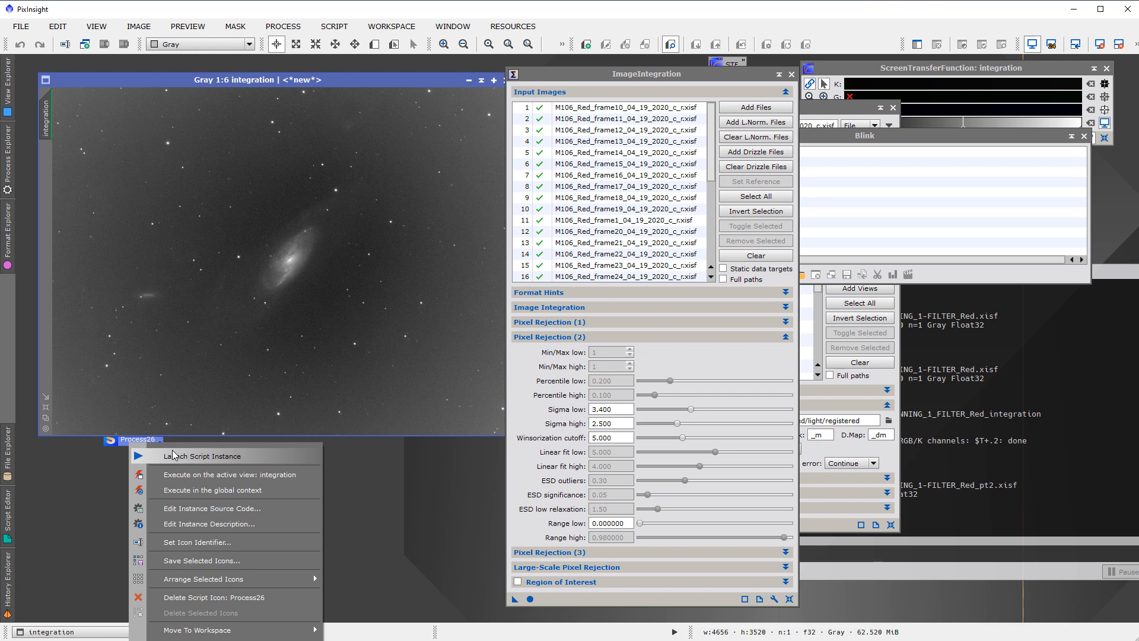
pyautogui.click(196, 490)
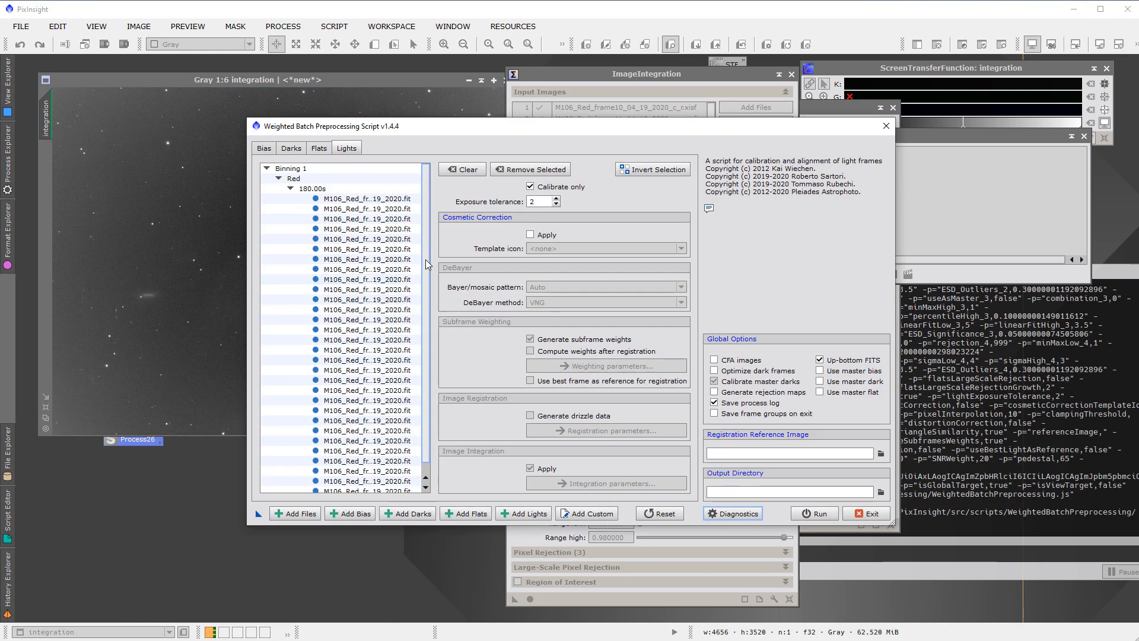
pyautogui.click(319, 149)
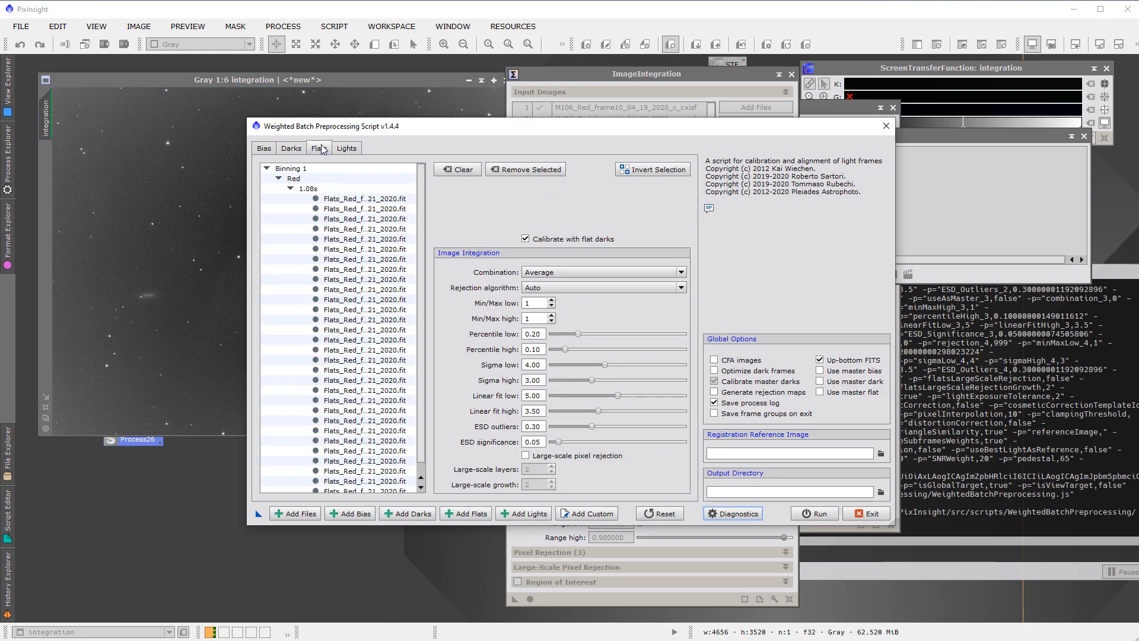
pyautogui.click(291, 152)
pyautogui.click(268, 150)
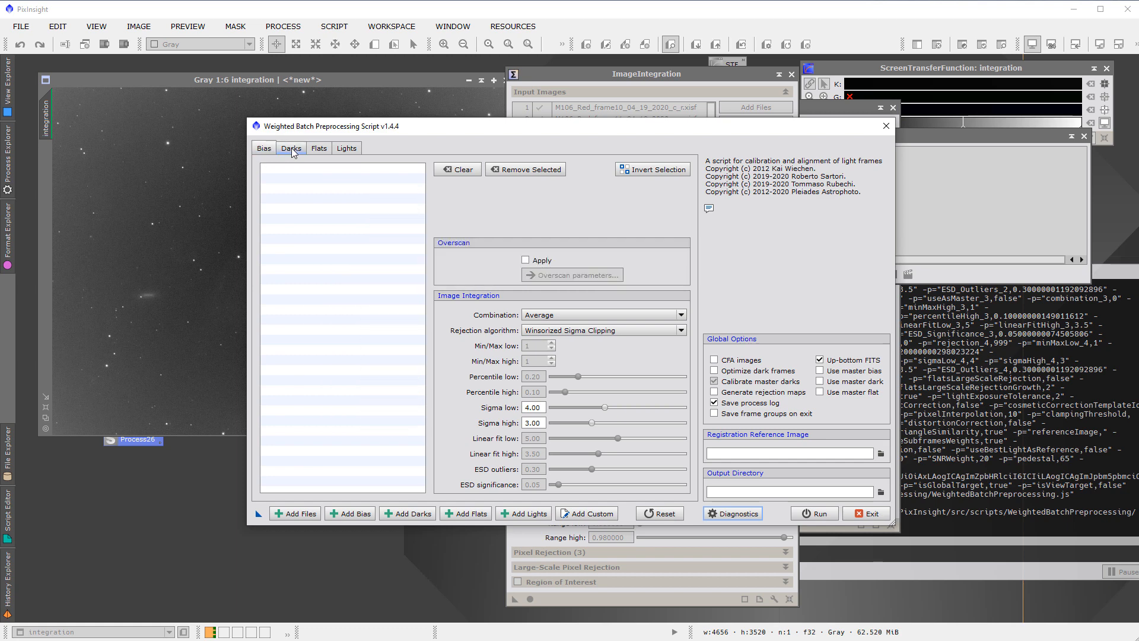
pyautogui.click(292, 149)
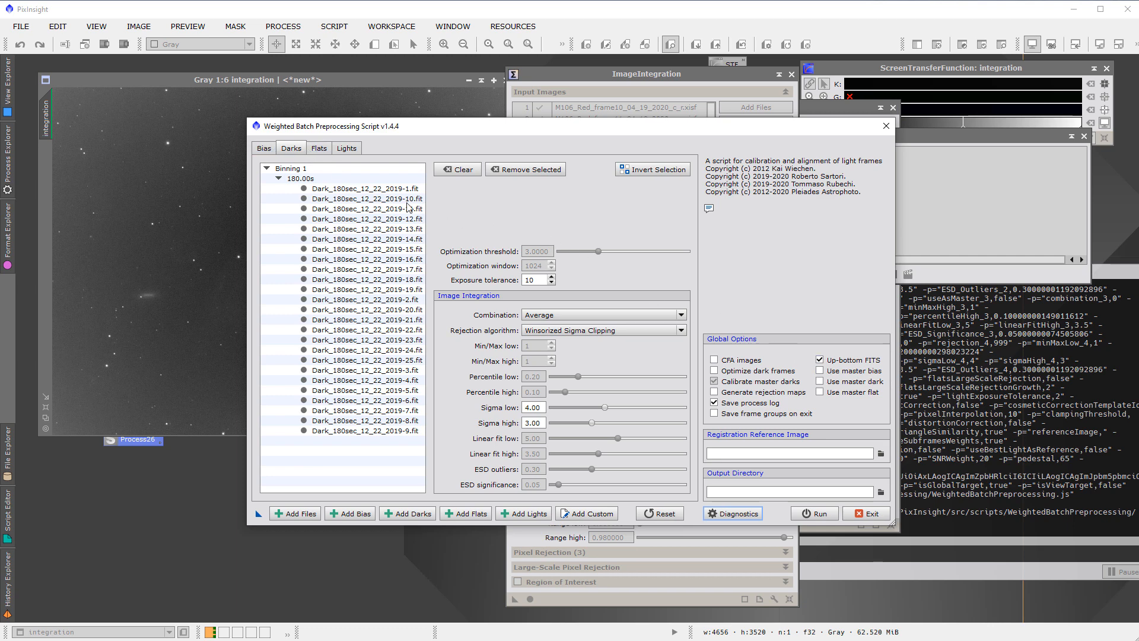
# Select the 30 Red Flat Darks frames from the project's data folder as custom frames
pyautogui.click(580, 514)
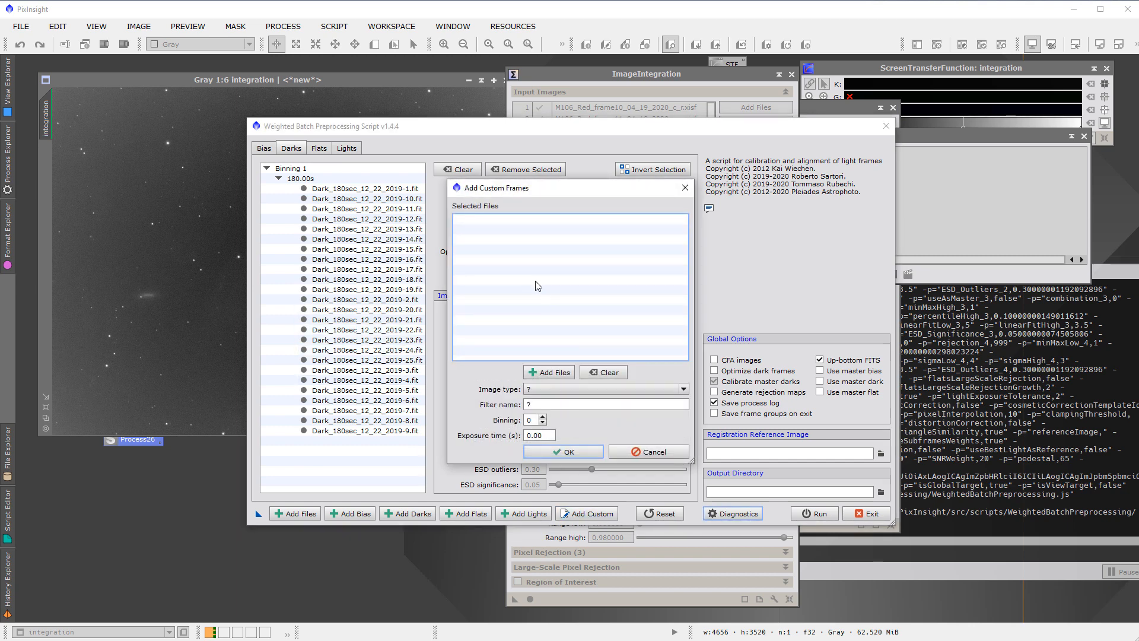
pyautogui.click(554, 389)
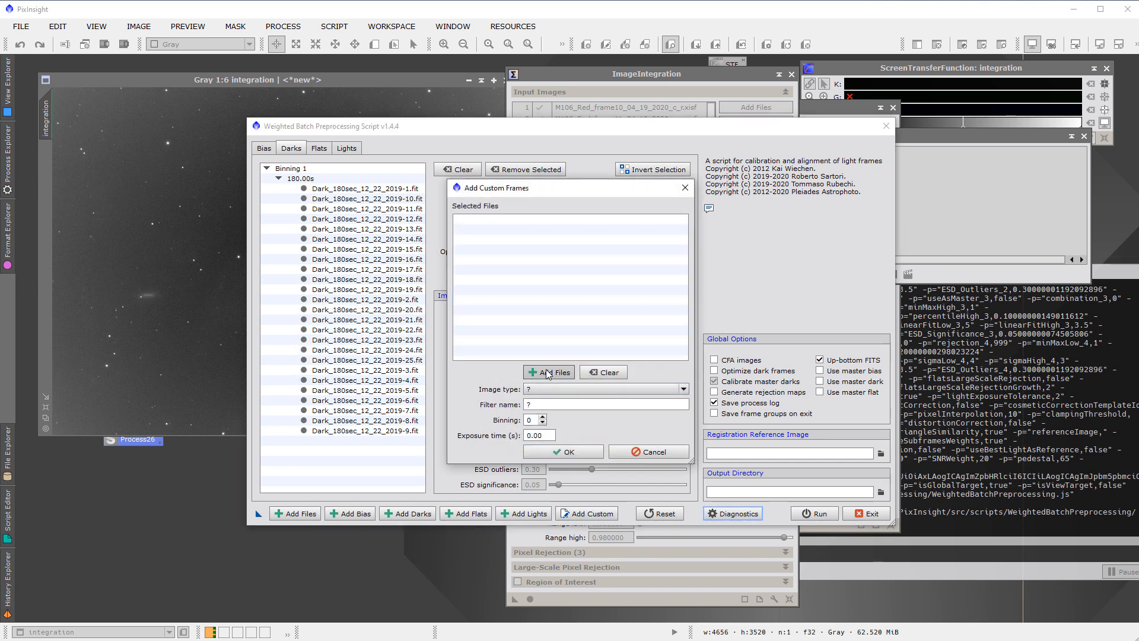
pyautogui.click(548, 372)
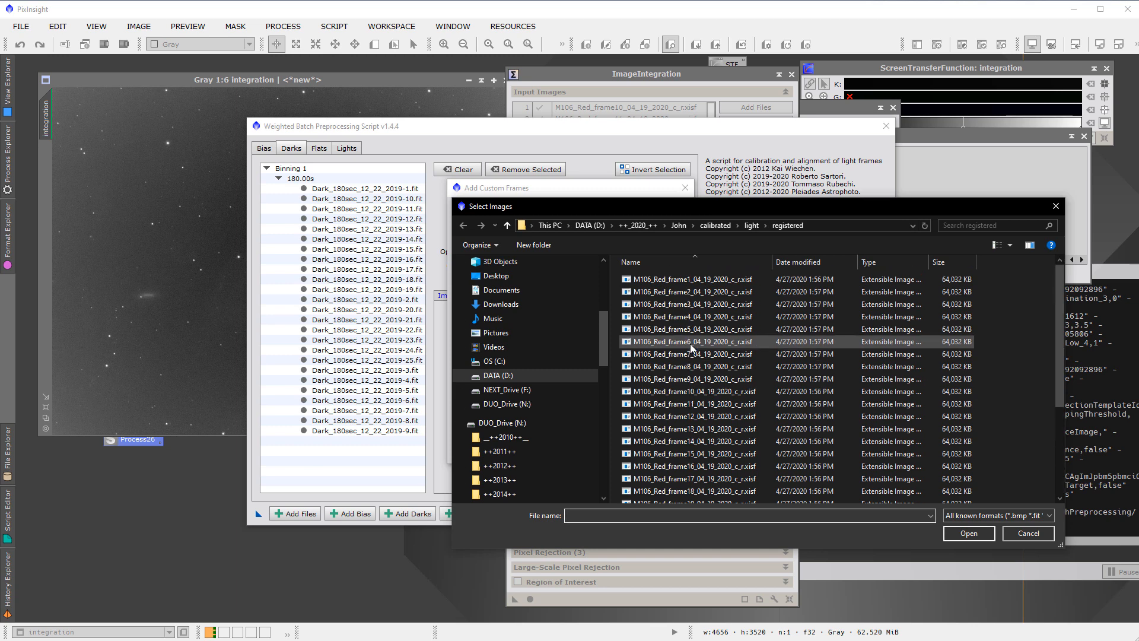
pyautogui.click(679, 226)
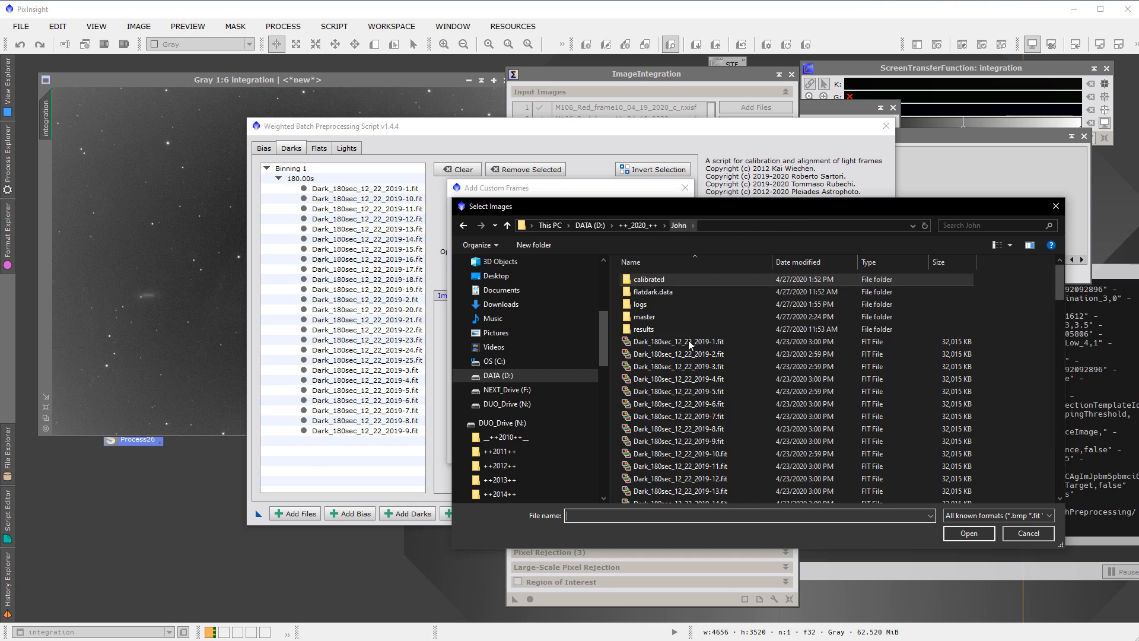
pyautogui.scroll(-10, 688, 349)
pyautogui.scroll(-15, 689, 364)
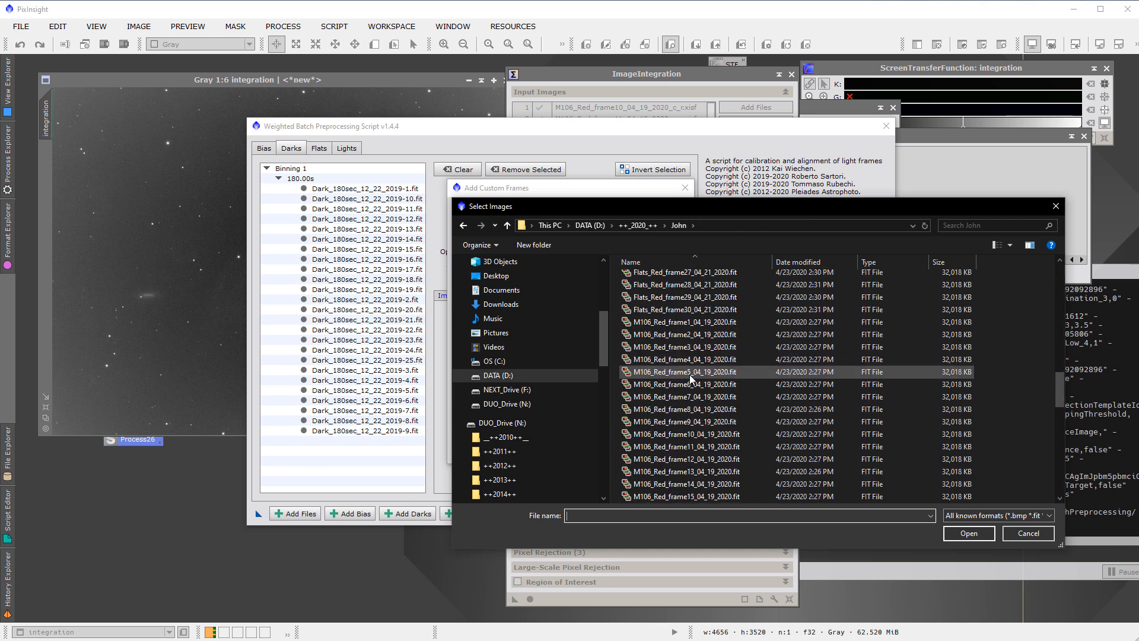
pyautogui.click(690, 322)
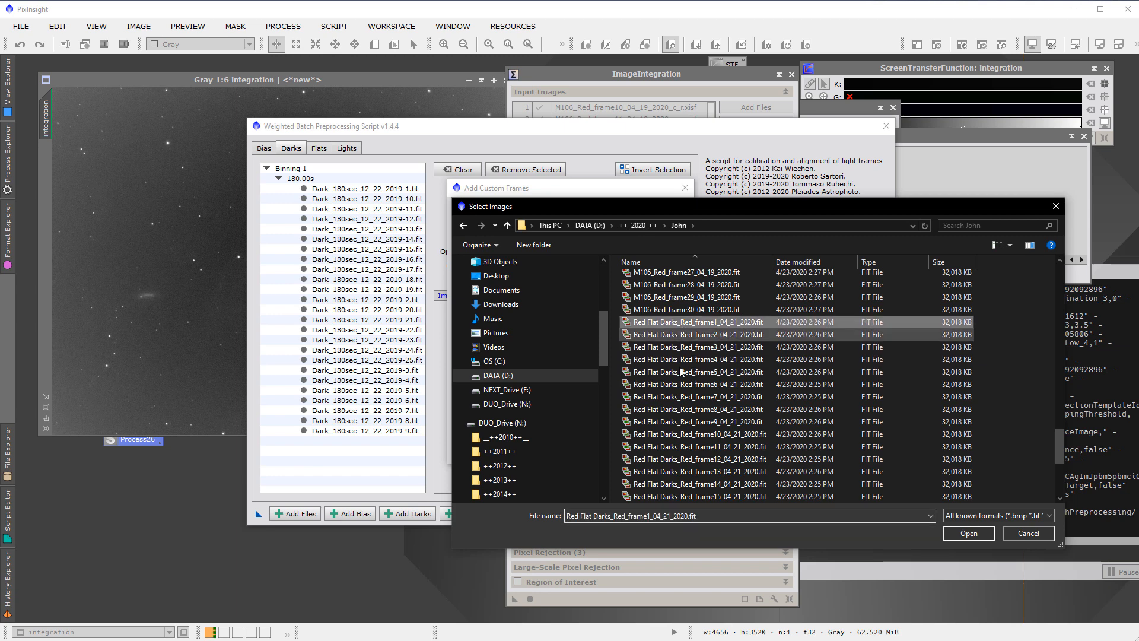
pyautogui.scroll(-4, 691, 415)
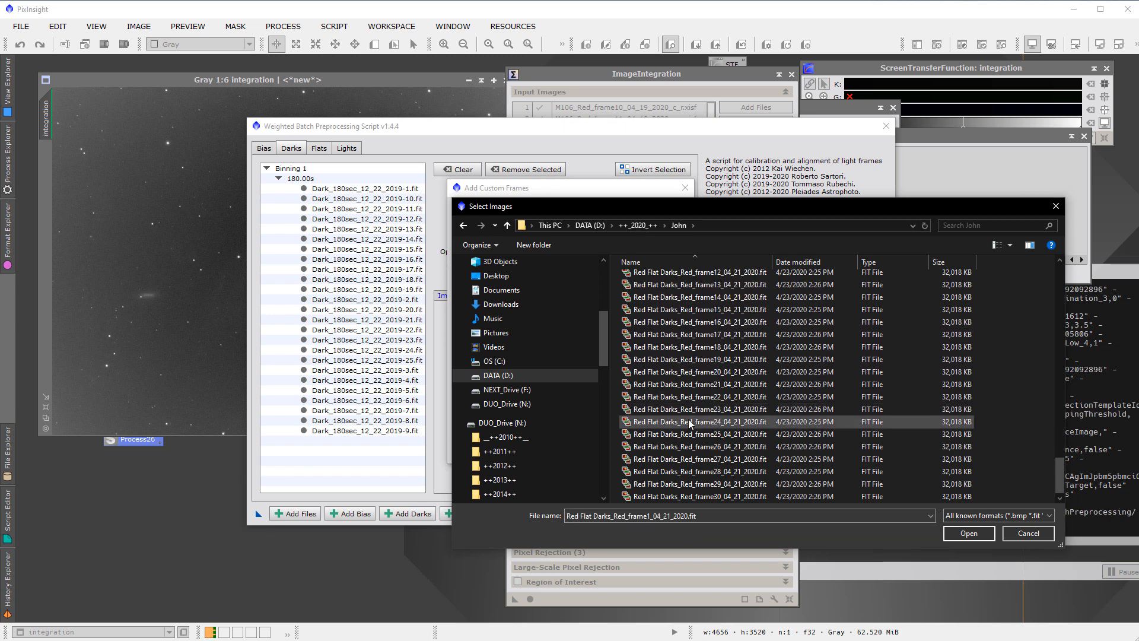
pyautogui.keyDown('shift'); pyautogui.click(691, 497); pyautogui.keyUp('shift')
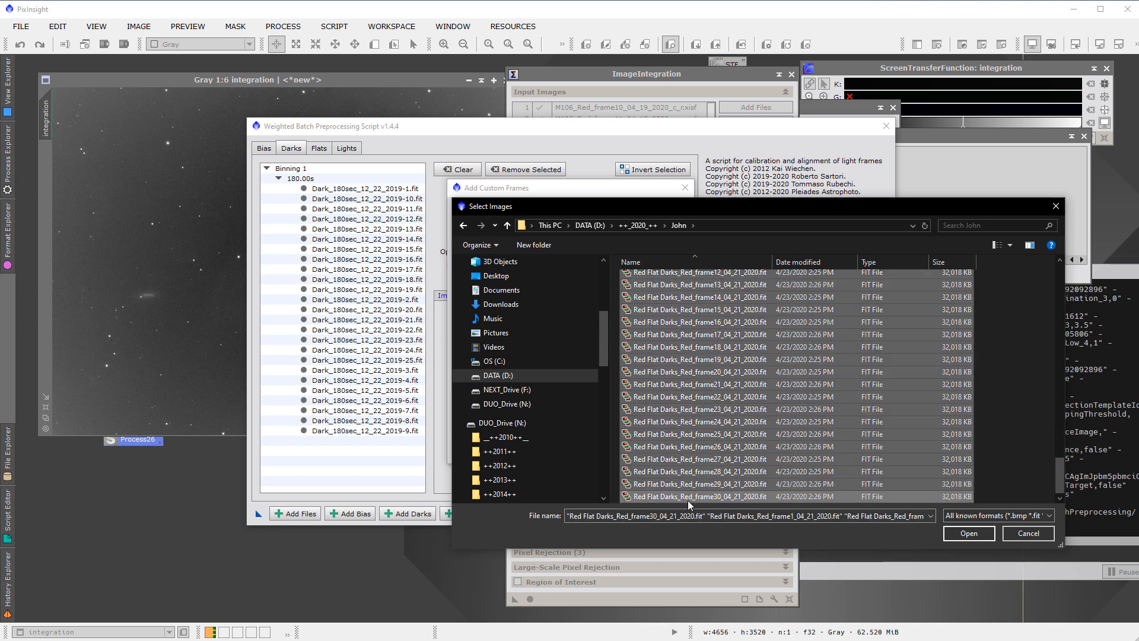
pyautogui.click(968, 533)
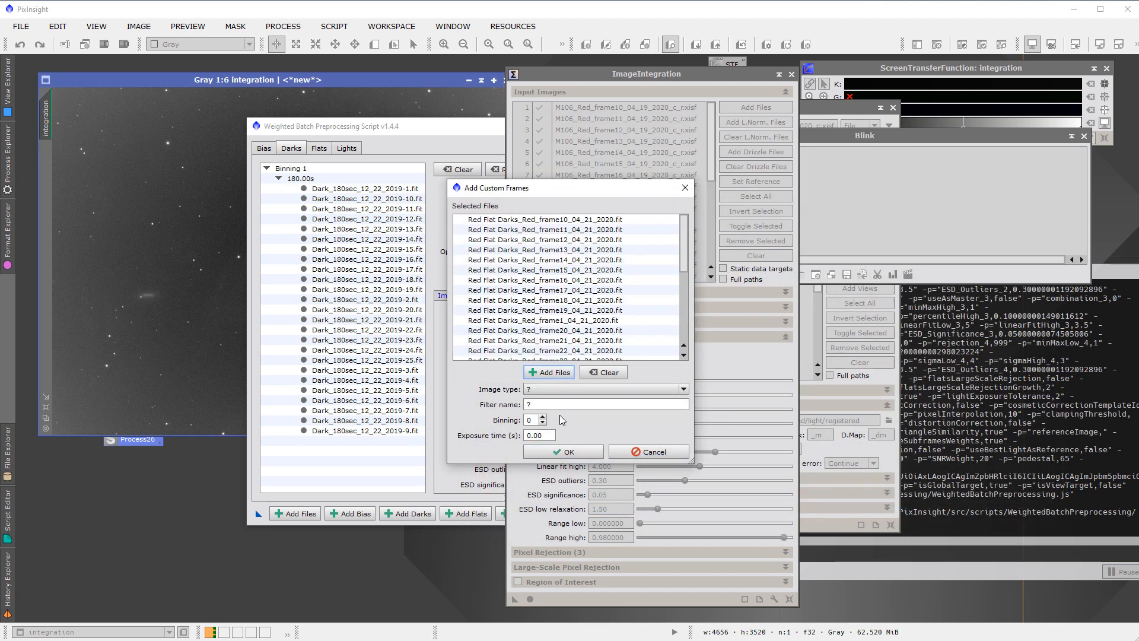
# Add the selected files as dark frames with binning 1 and an exposure time of 1.08 s
pyautogui.click(537, 392)
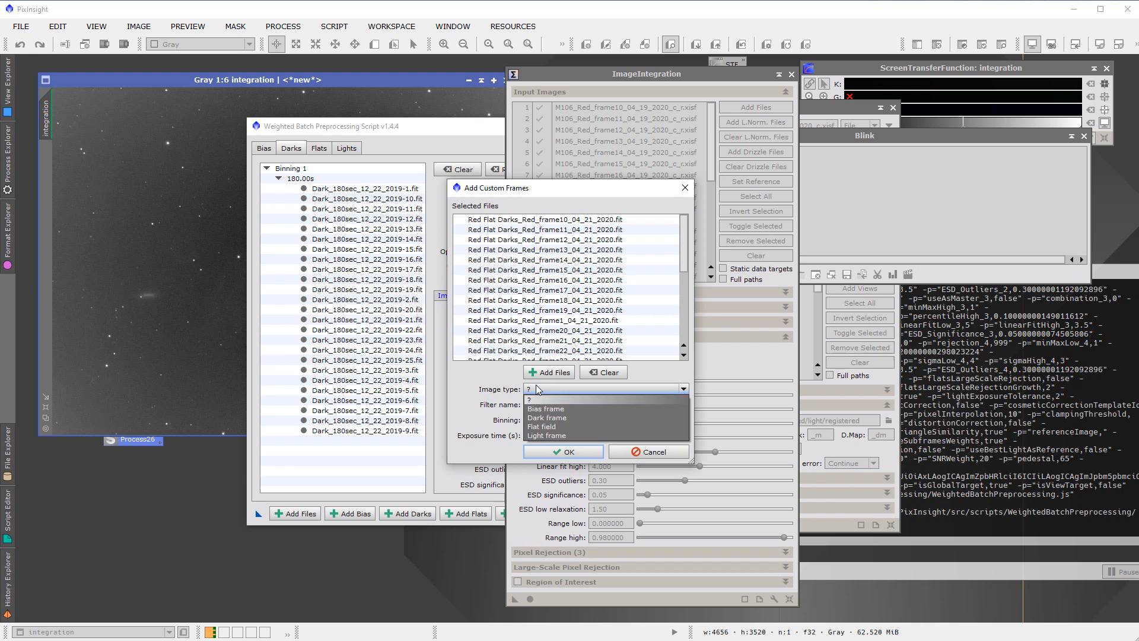
pyautogui.click(545, 417)
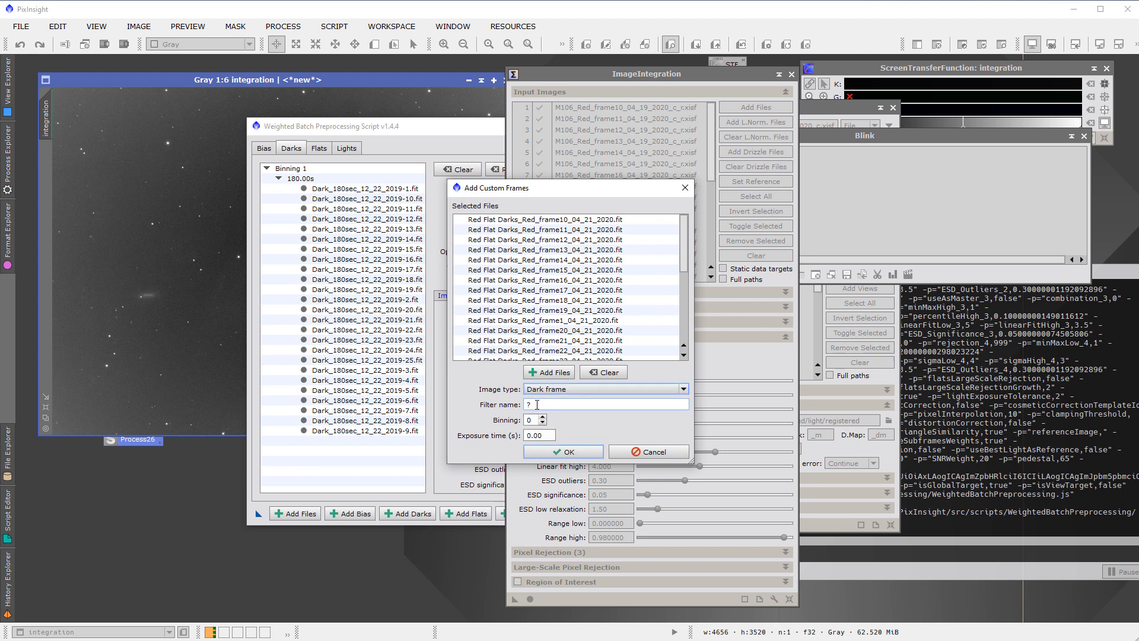
pyautogui.click(542, 417)
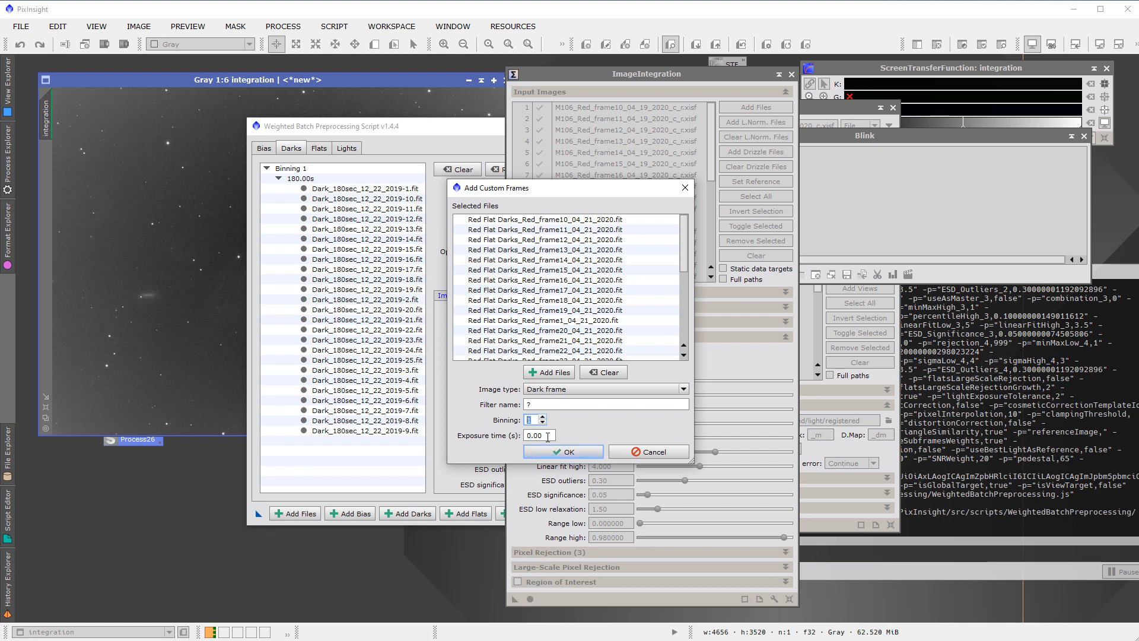
pyautogui.press('Tab')
pyautogui.write('1.0')
pyautogui.click(563, 451)
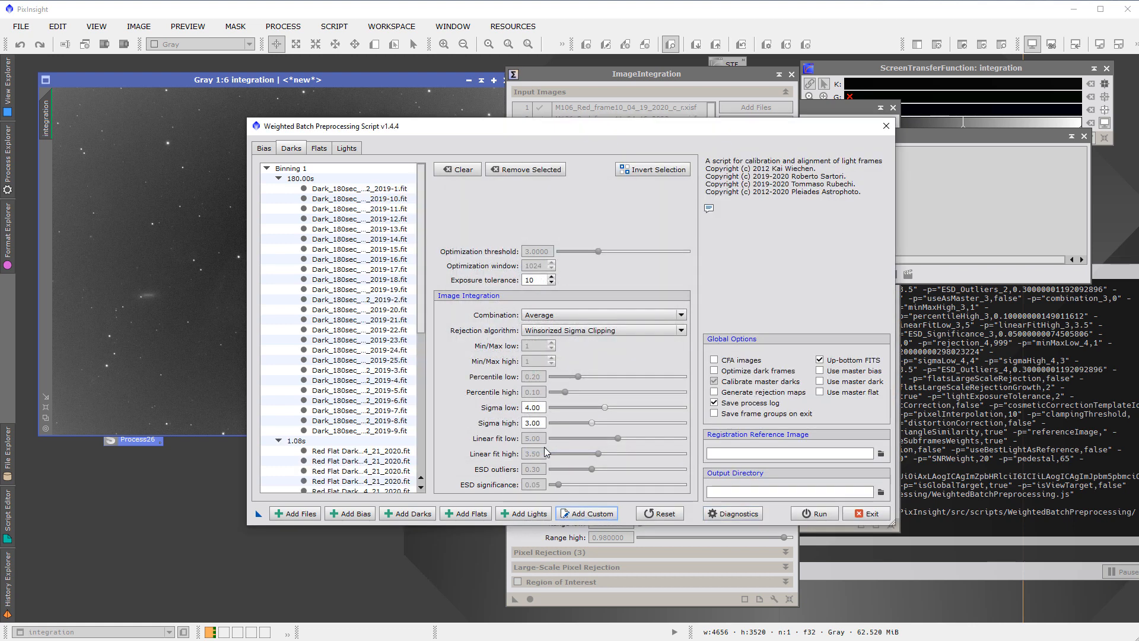
# Clear all flat frames from the flats list and enable the use of a master flat
pyautogui.click(321, 148)
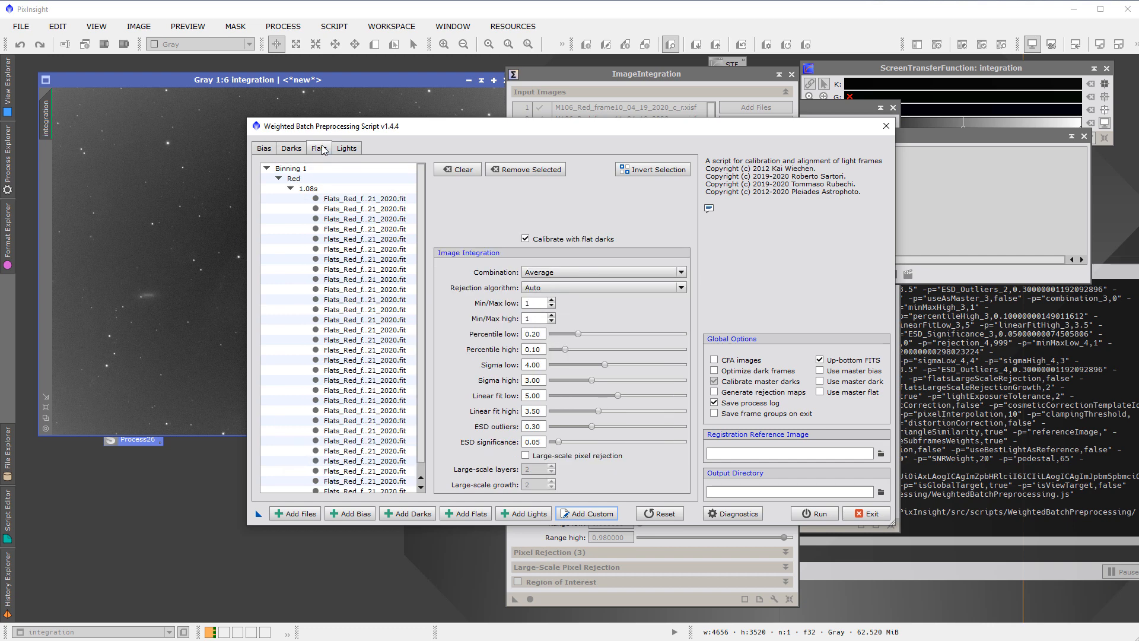
pyautogui.click(465, 168)
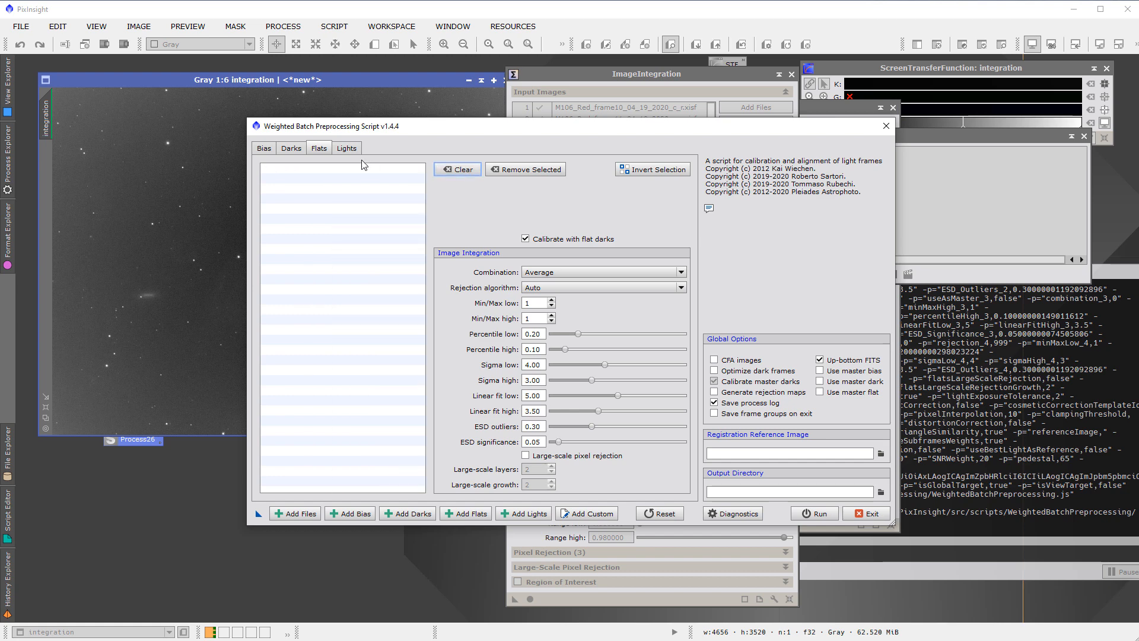
pyautogui.click(269, 148)
pyautogui.click(292, 149)
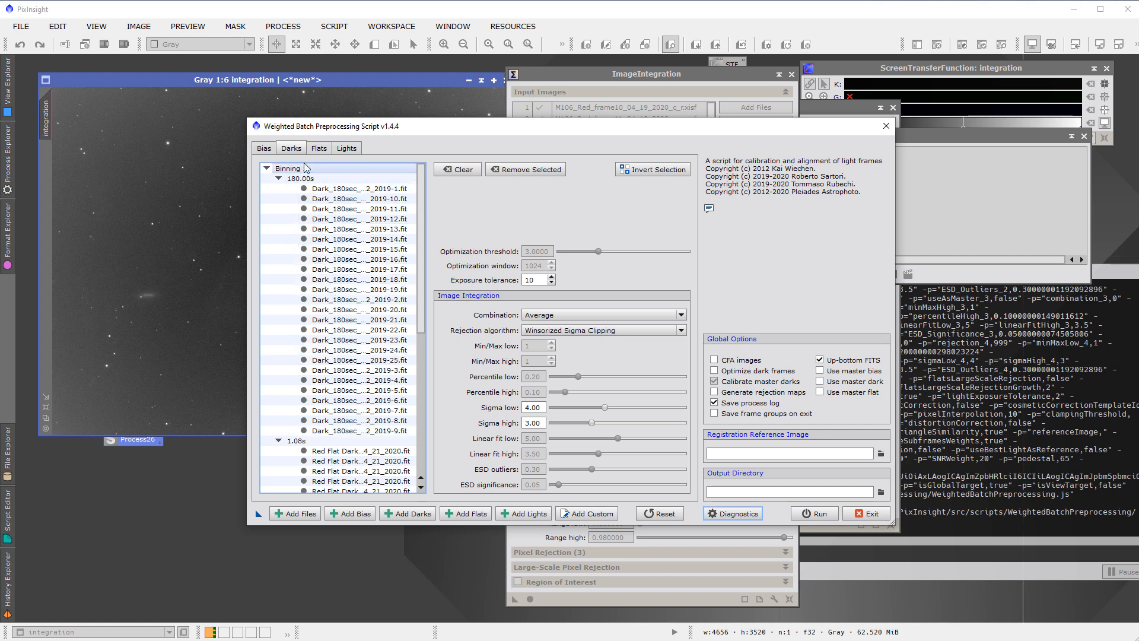
pyautogui.click(317, 149)
pyautogui.click(347, 149)
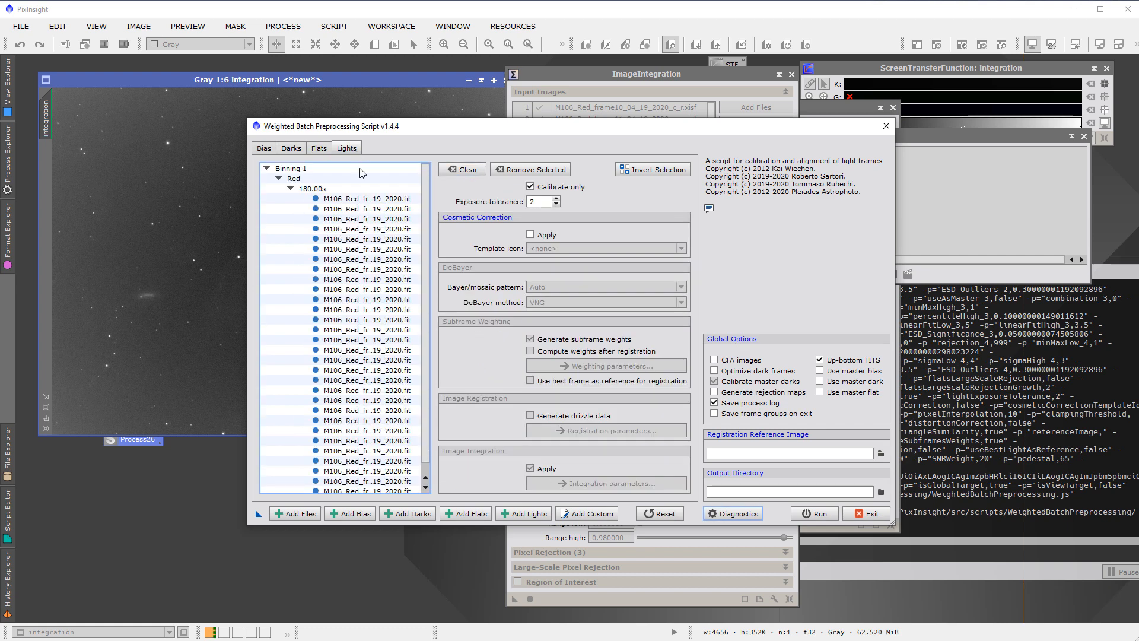
pyautogui.click(820, 393)
# Add masterFlat-BINNING_1-FILTER_Red_pt2.xisf from the master folder as the master flat
pyautogui.click(319, 148)
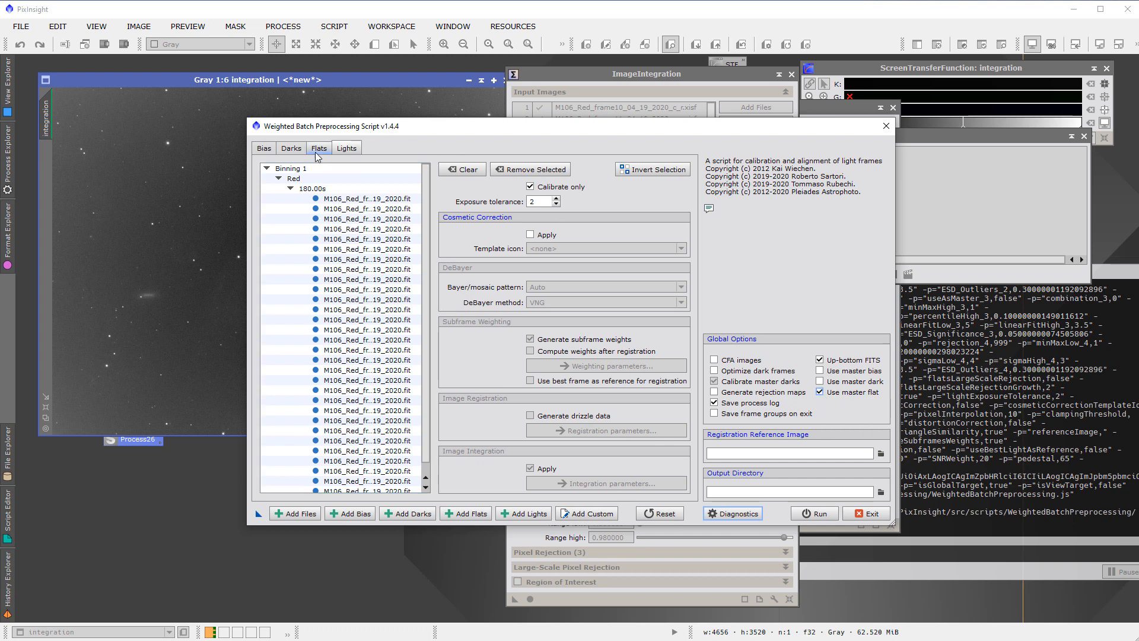
pyautogui.click(295, 513)
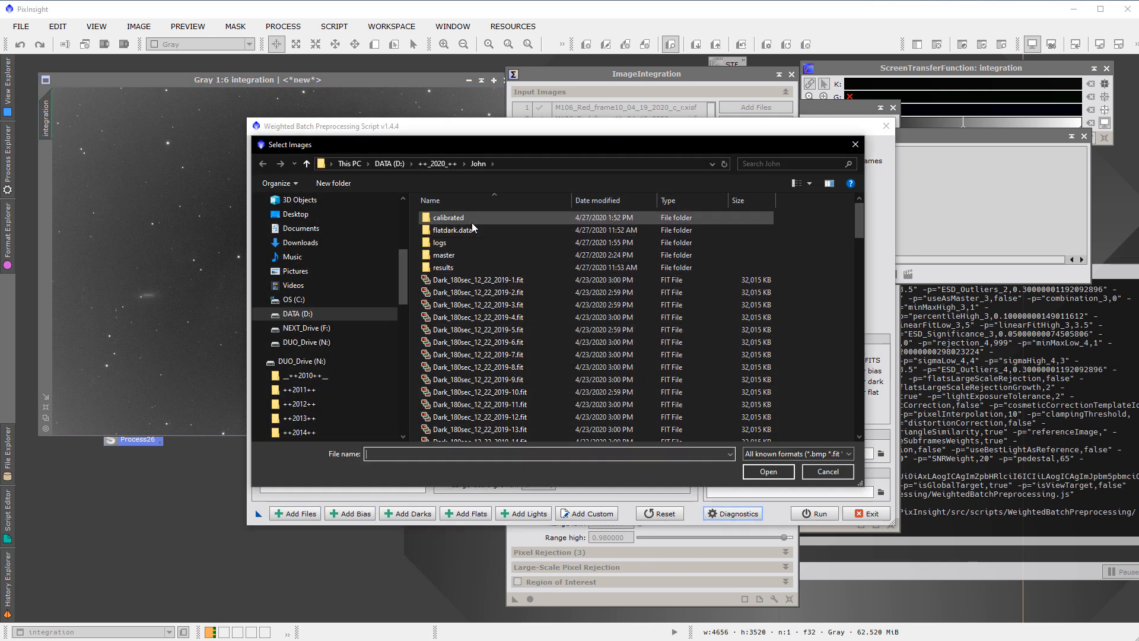
pyautogui.doubleClick(457, 255)
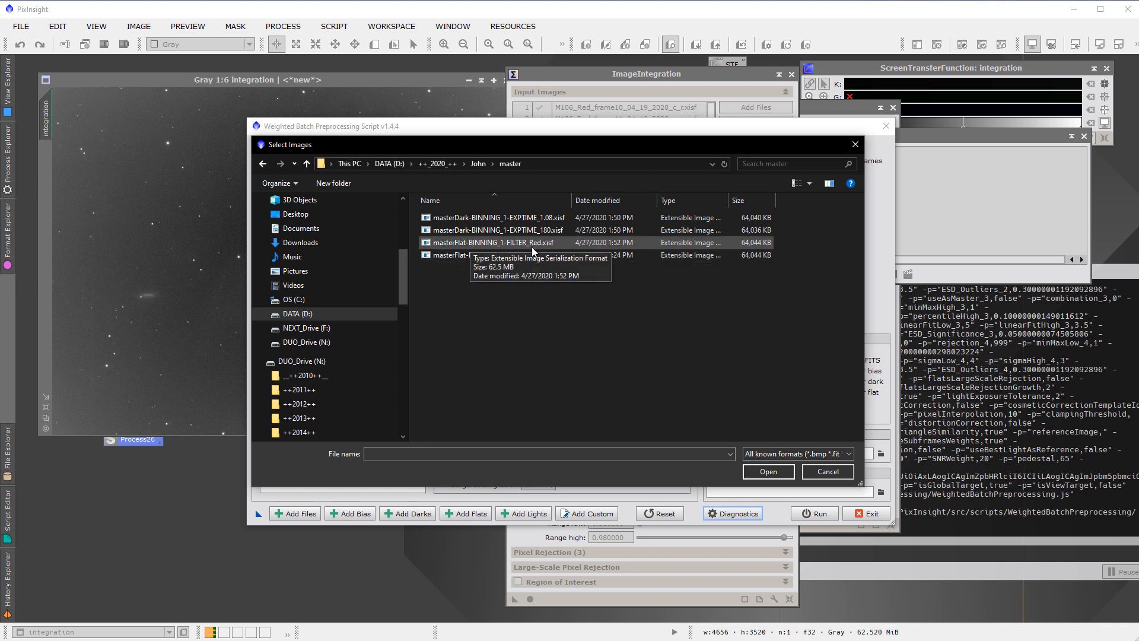
pyautogui.click(467, 255)
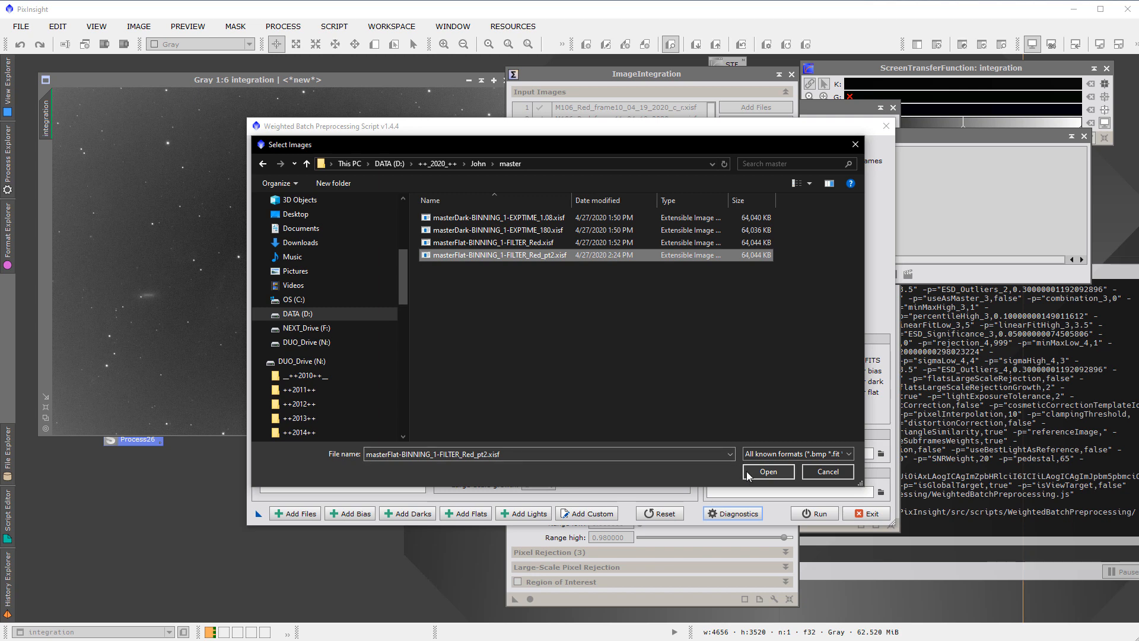
pyautogui.press('Return')
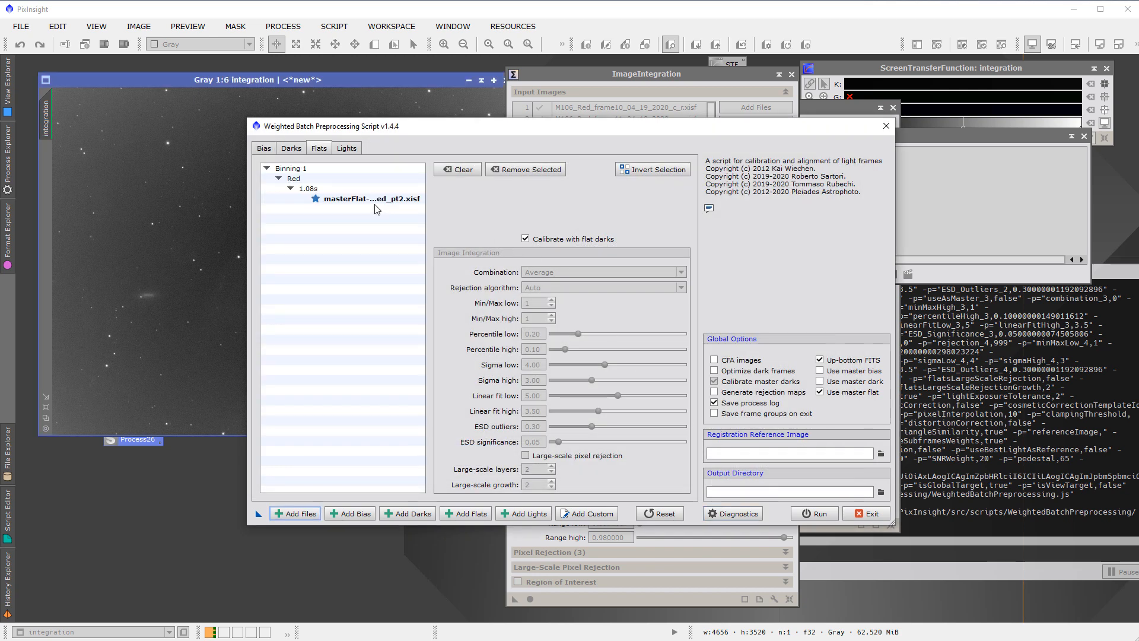
# Check the light, flat and dark frame lists and save the script setup as a process icon on the workspace
pyautogui.click(344, 148)
pyautogui.click(317, 147)
pyautogui.click(291, 149)
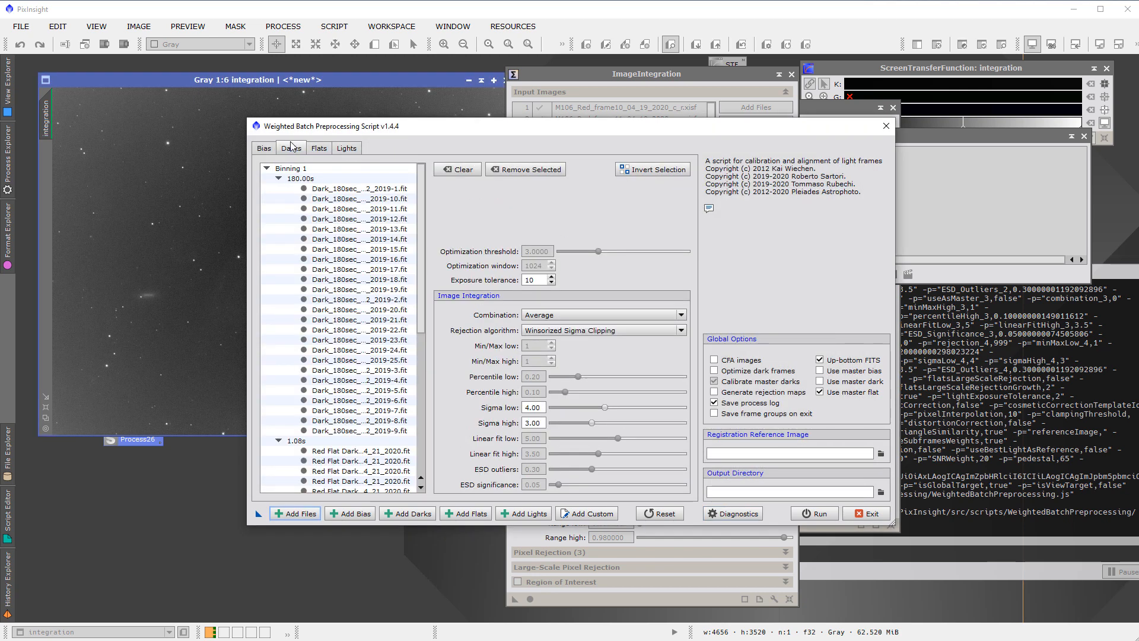
pyautogui.click(351, 149)
pyautogui.click(324, 148)
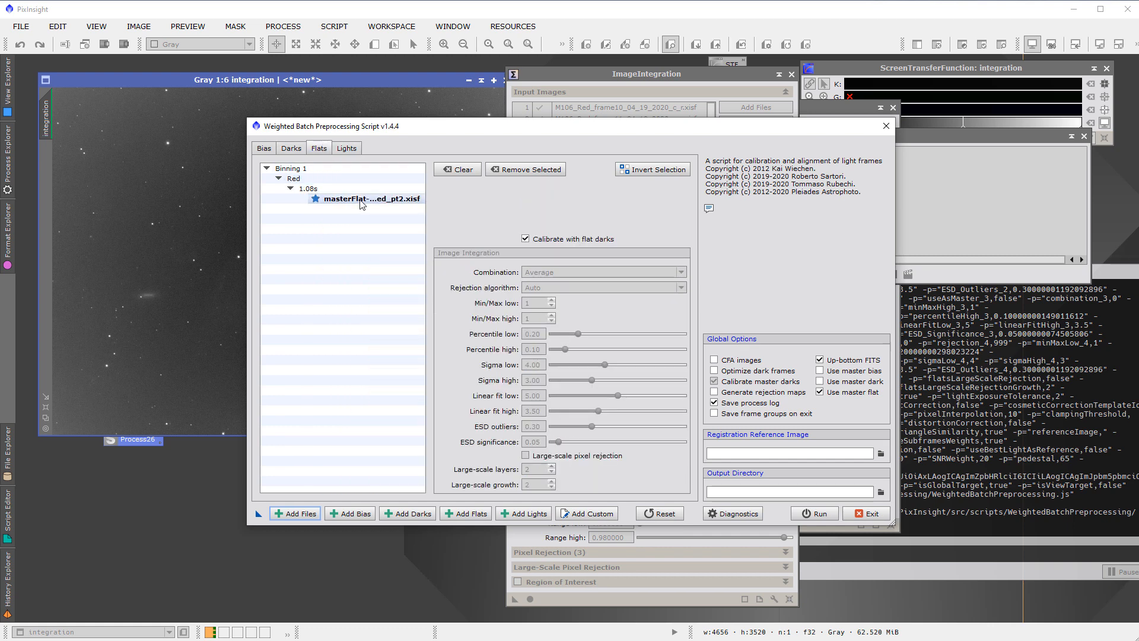
pyautogui.moveTo(261, 515); pyautogui.dragTo(175, 522)
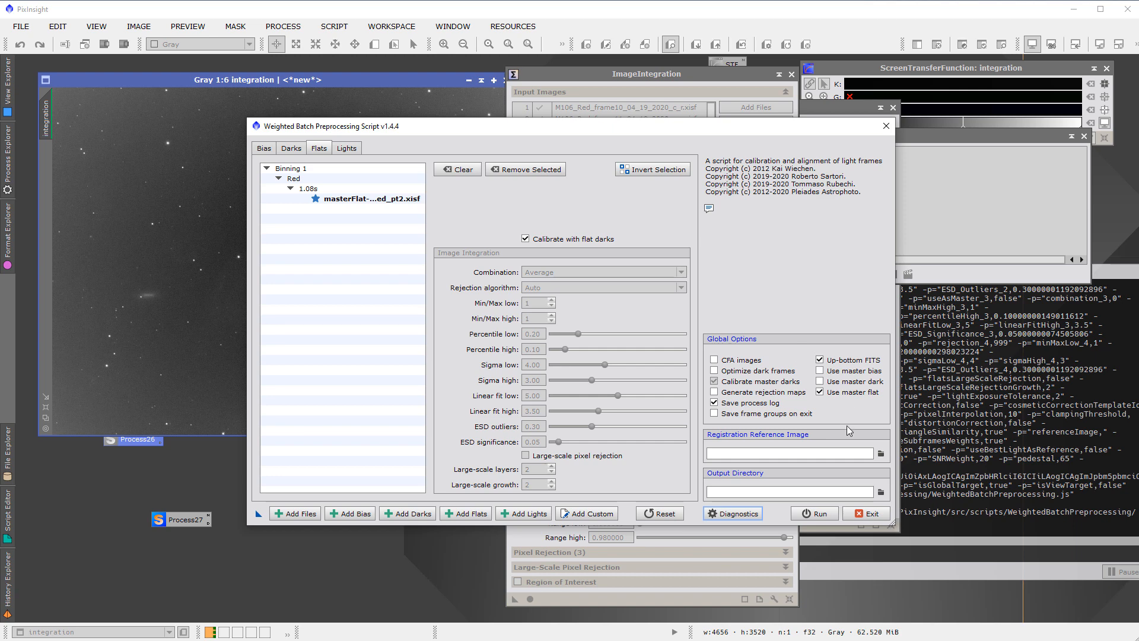
# Create a folder named TestArea in the project folder and set it as the script's output directory
pyautogui.click(880, 492)
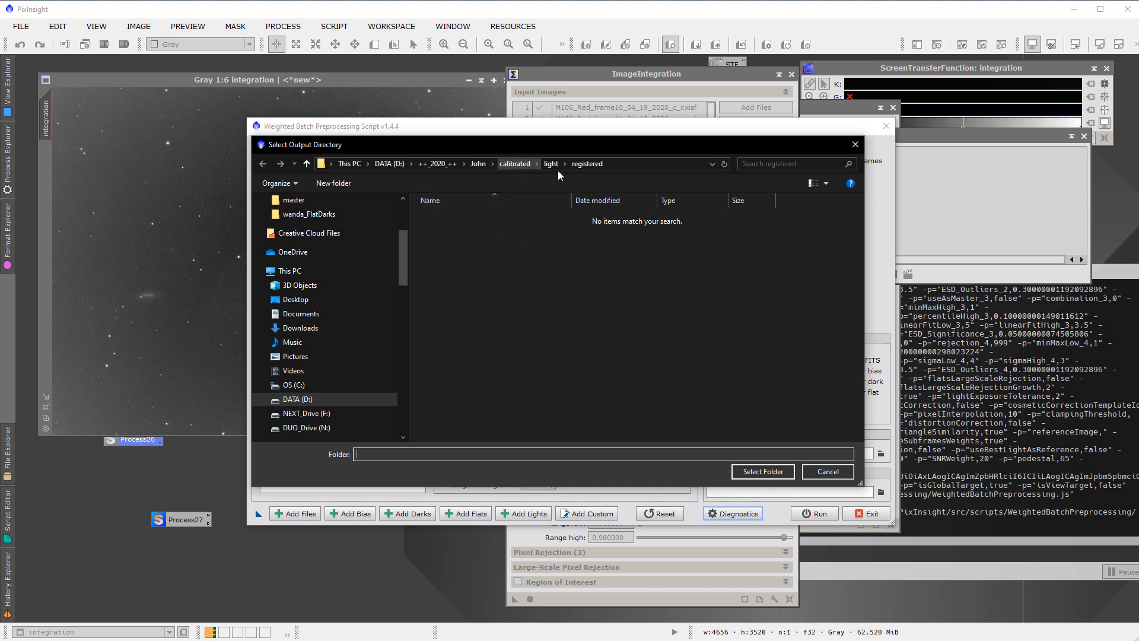
pyautogui.click(515, 164)
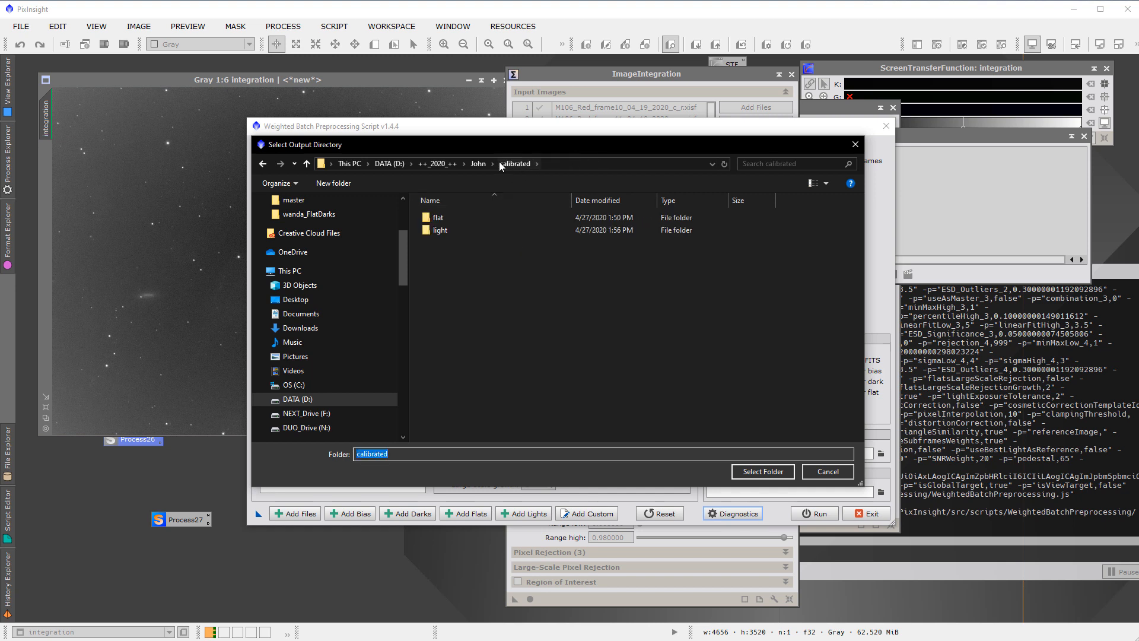
pyautogui.click(481, 162)
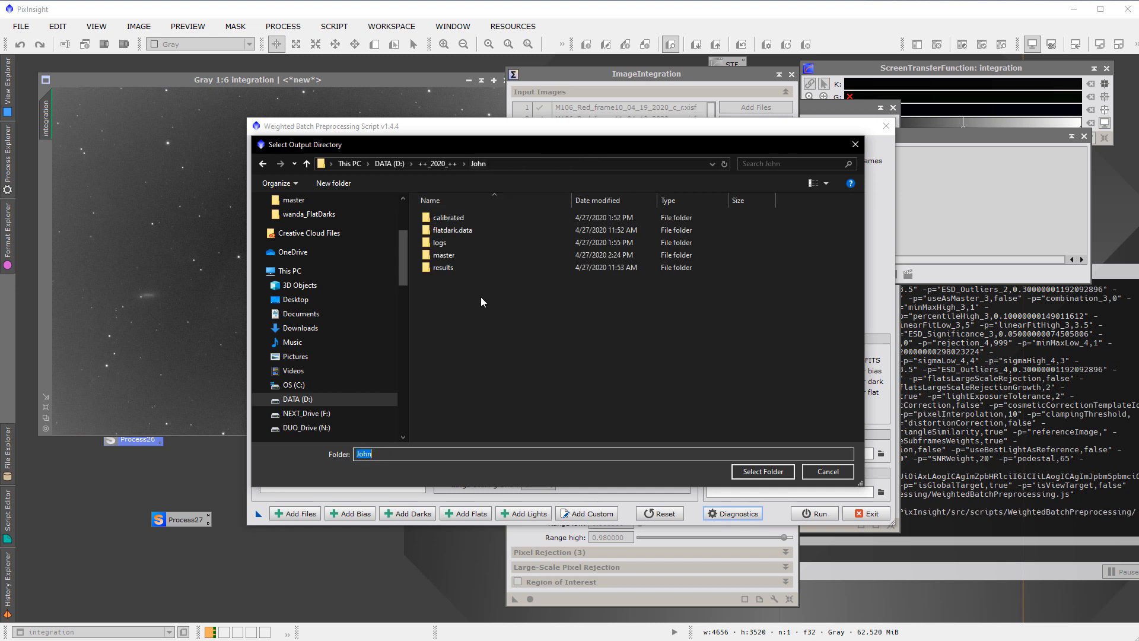
pyautogui.rightClick(500, 354)
pyautogui.click(393, 454)
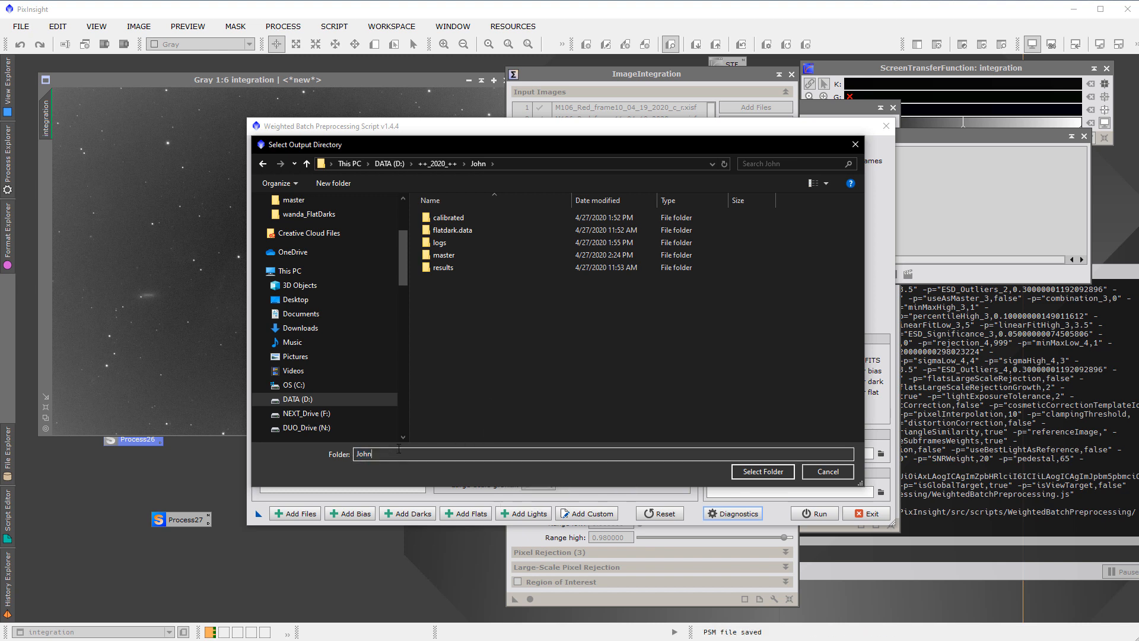
pyautogui.rightClick(468, 357)
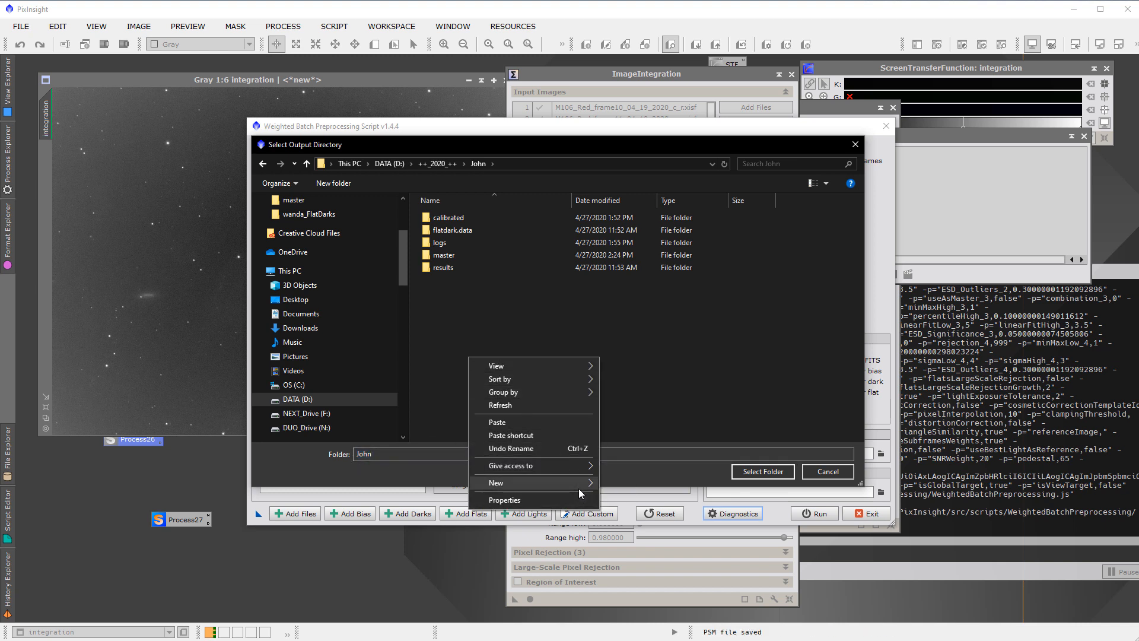
pyautogui.moveTo(578, 483)
pyautogui.click(623, 489)
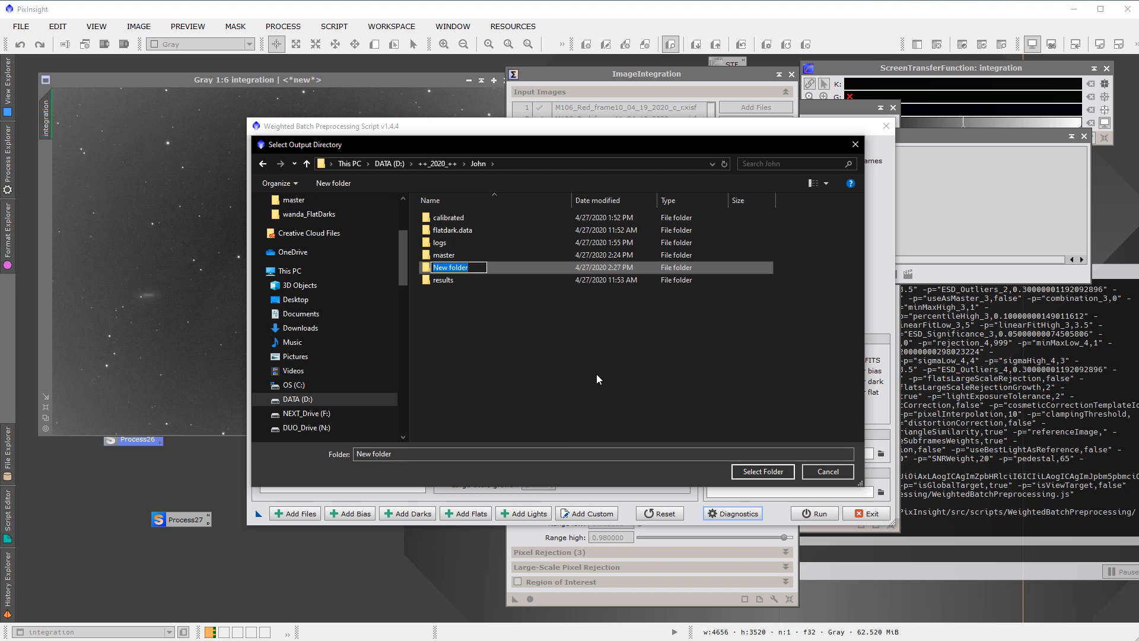
pyautogui.write('TestArea')
pyautogui.press('Return')
pyautogui.doubleClick(484, 280)
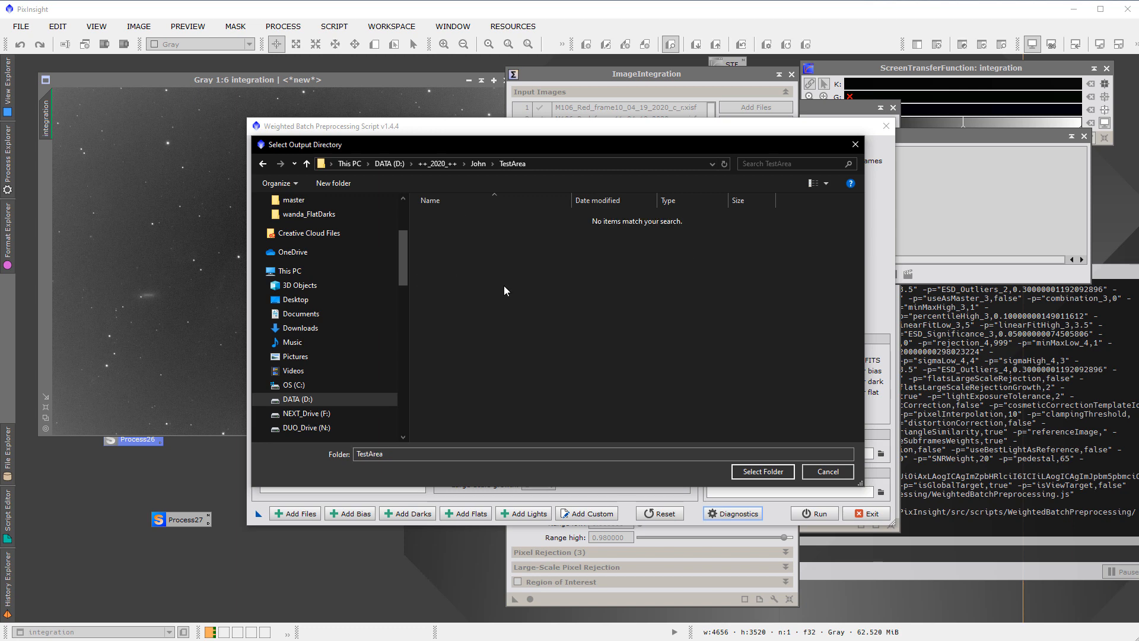
pyautogui.click(759, 472)
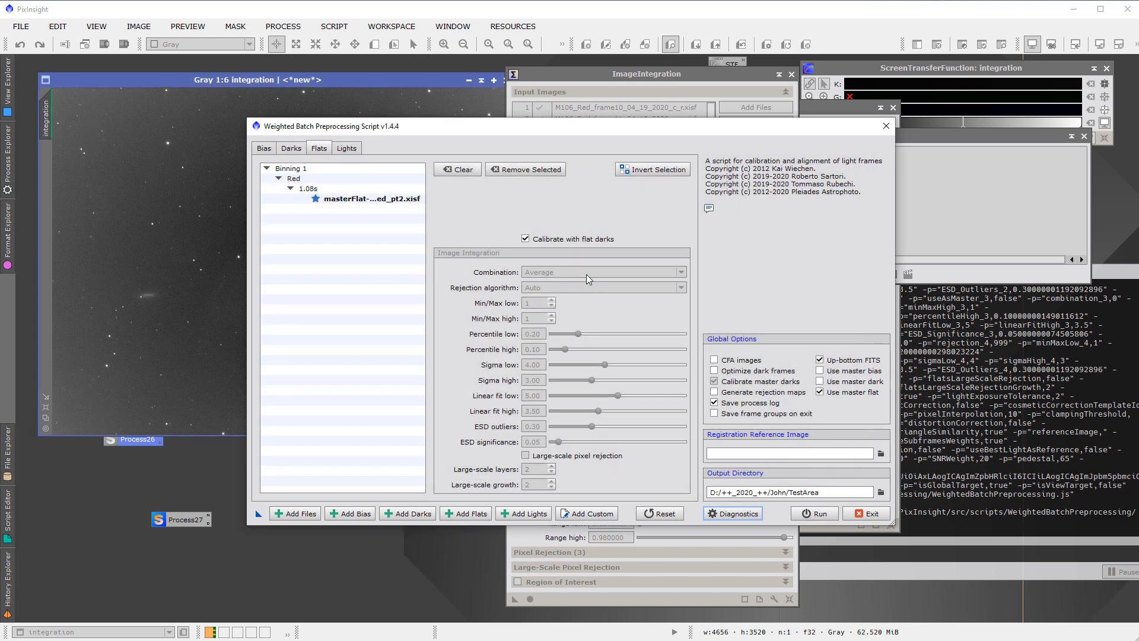
# Run the diagnostics and the batch preprocessing, continuing without bias frames, and dismiss the report when it finishes
pyautogui.click(734, 513)
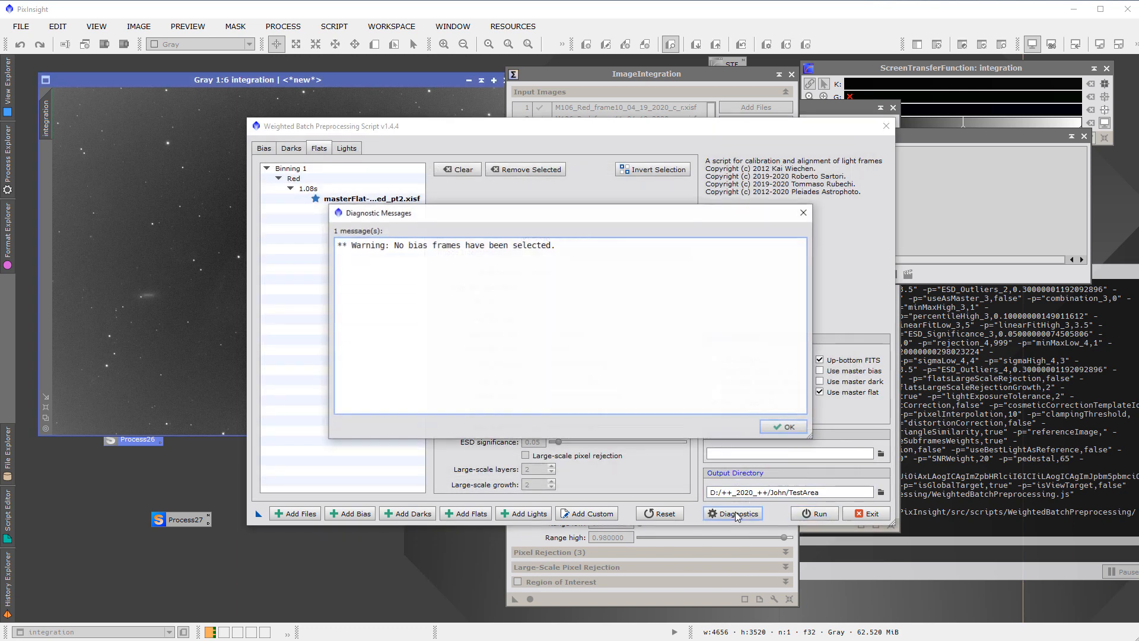
pyautogui.click(783, 427)
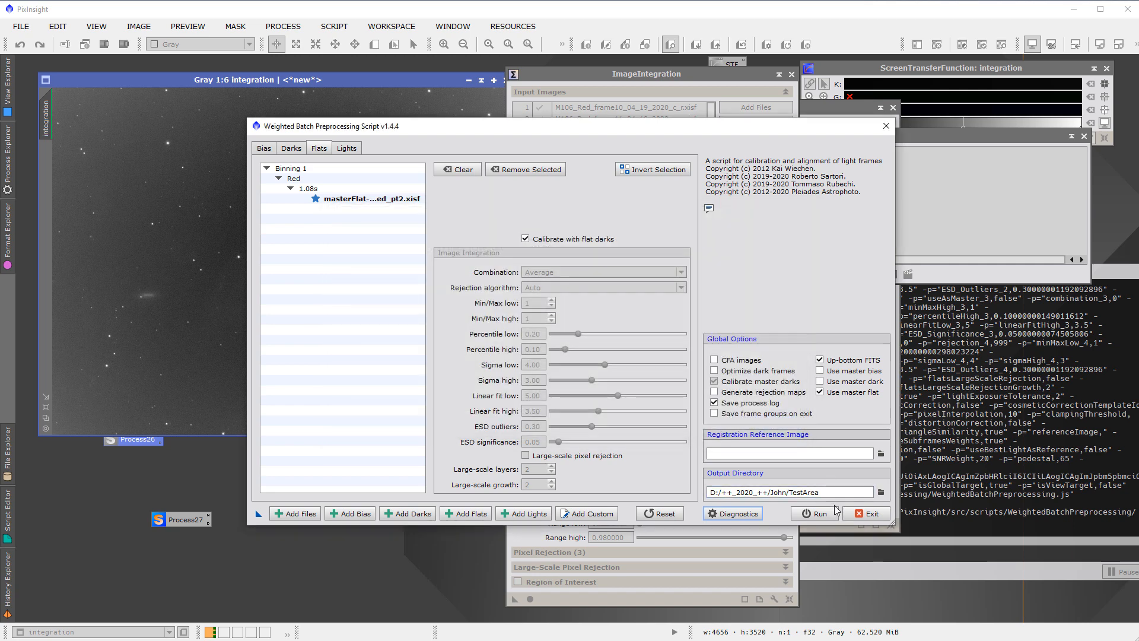
pyautogui.click(824, 511)
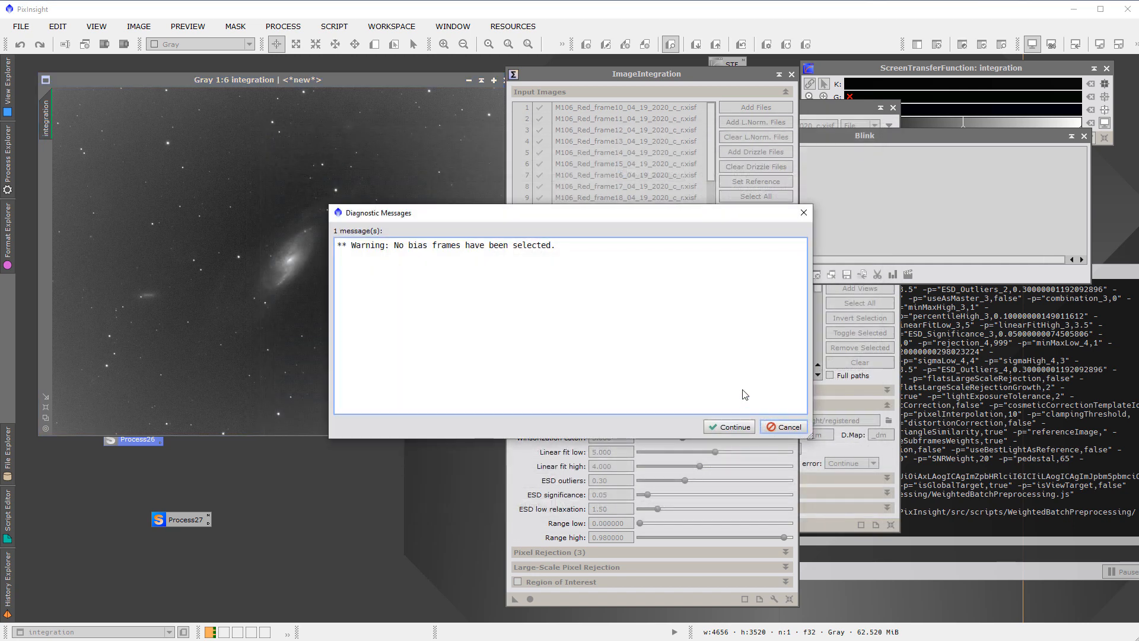
pyautogui.click(734, 427)
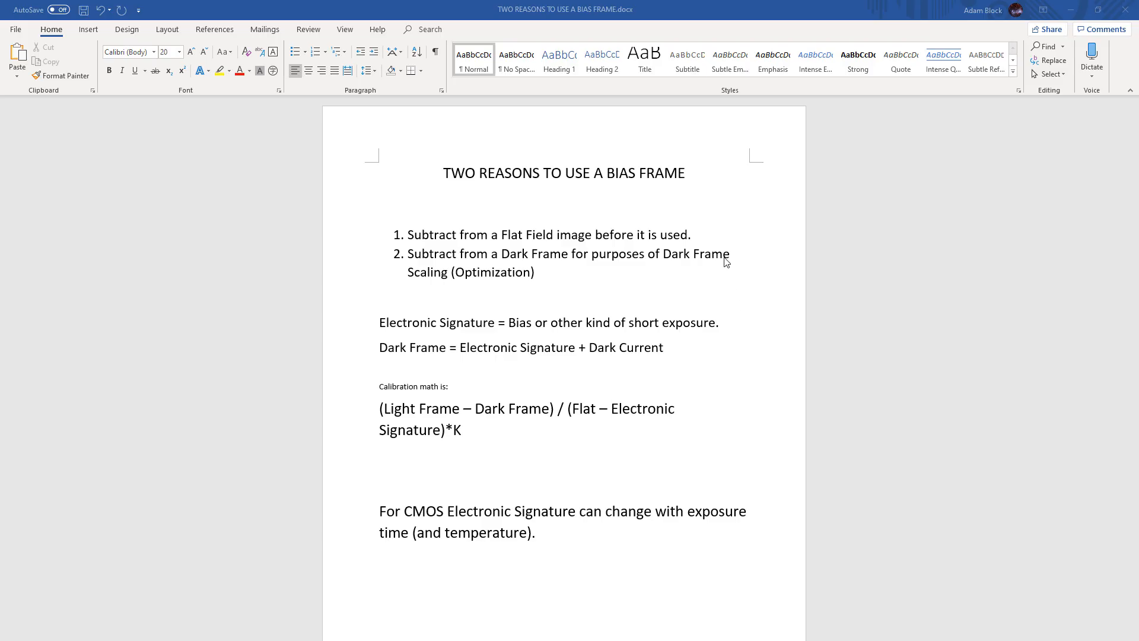
pyautogui.click(1067, 12)
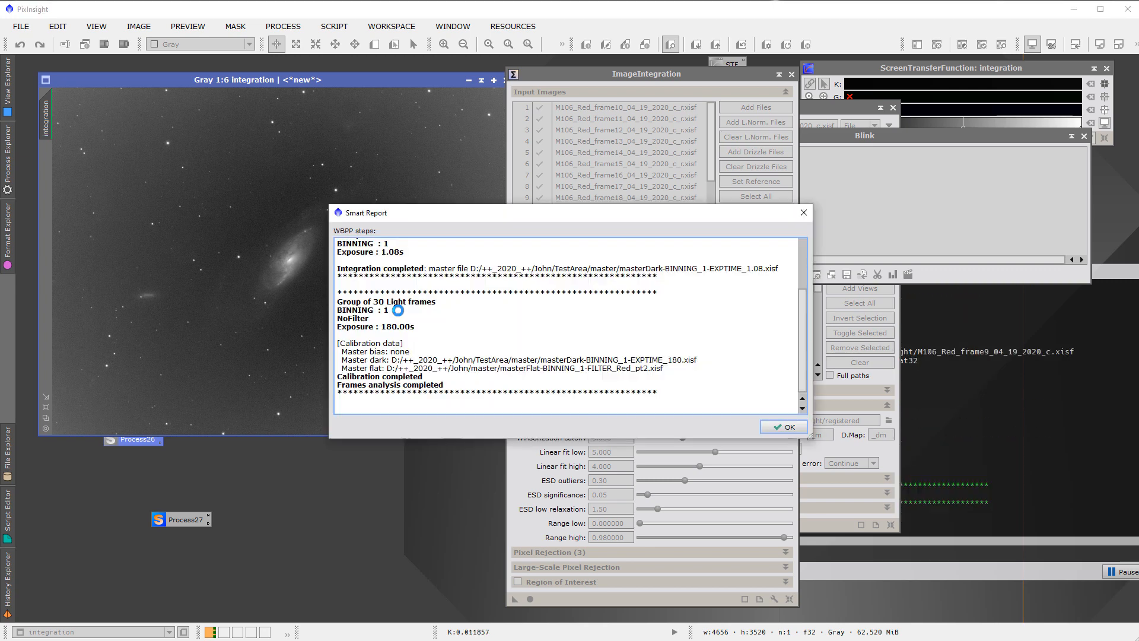
pyautogui.click(793, 433)
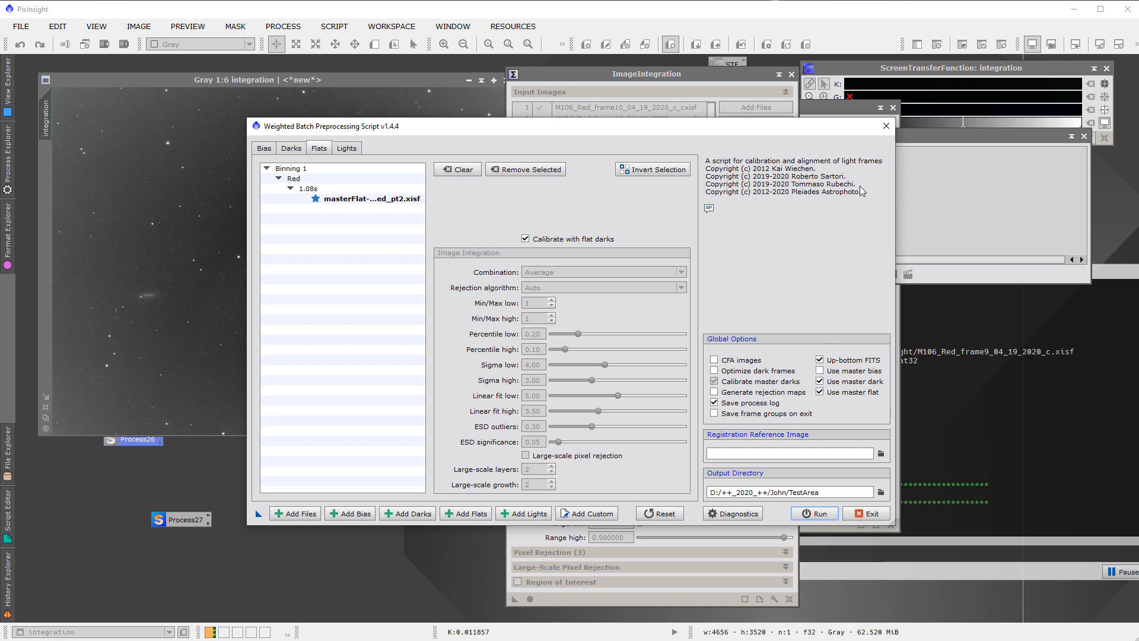
# Save the current preprocessing setup as a process icon on the workspace and exit the script
pyautogui.moveTo(259, 513); pyautogui.dragTo(59, 514)
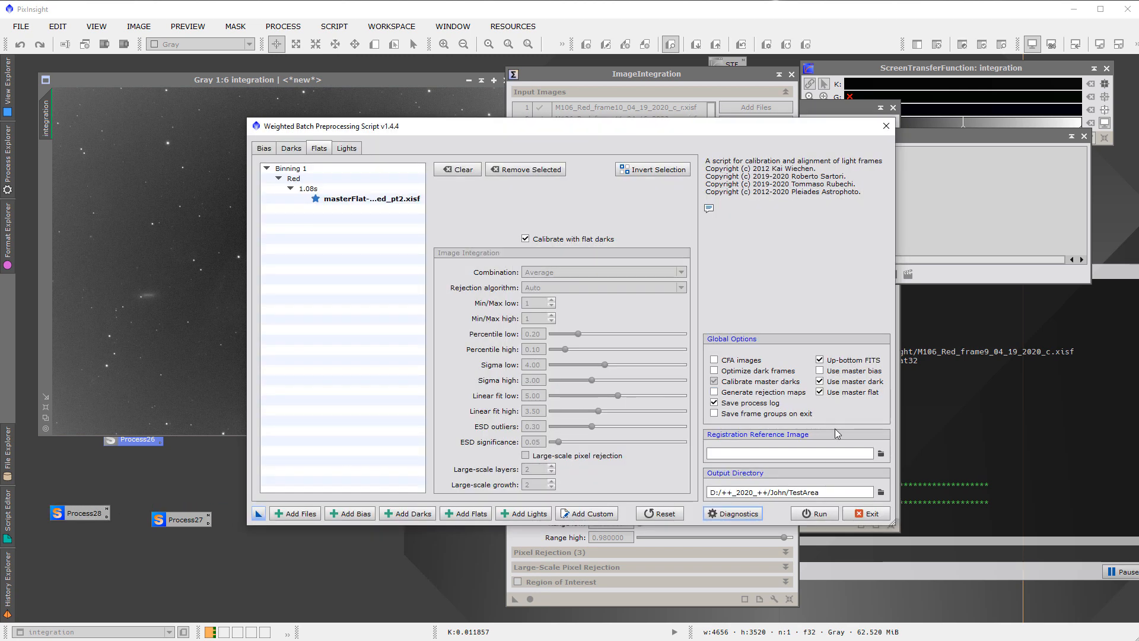
pyautogui.click(867, 513)
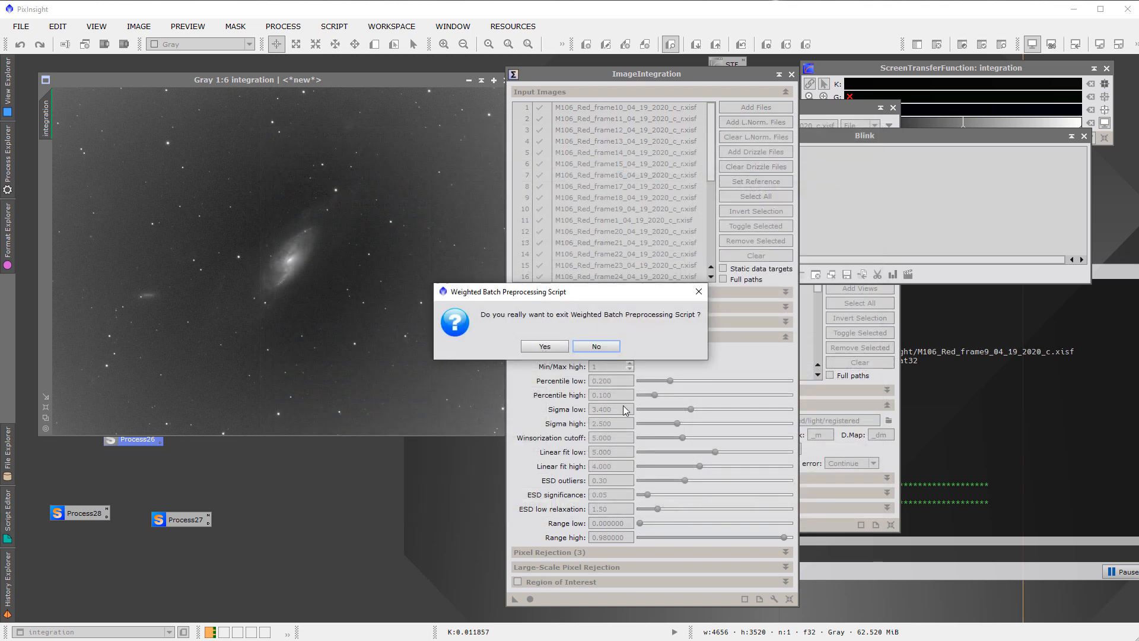
pyautogui.click(542, 348)
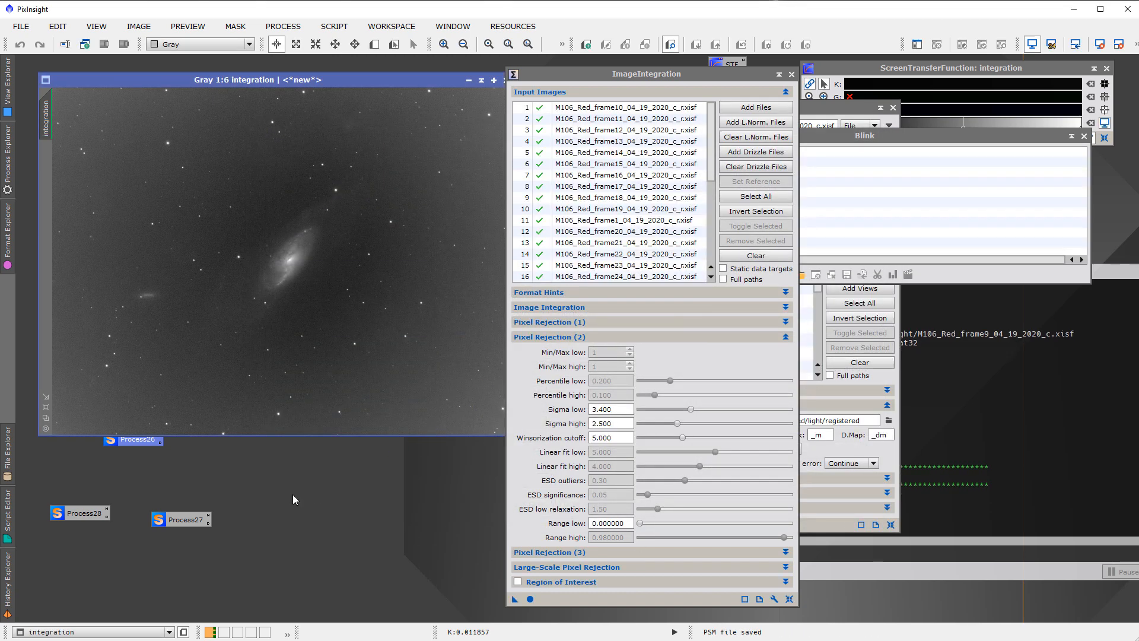
# Delete the Process27 script icon and rearrange the Process26 and Process28 icons in the empty workspace area below the integration image
pyautogui.rightClick(190, 520)
pyautogui.moveTo(177, 522); pyautogui.dragTo(54, 597)
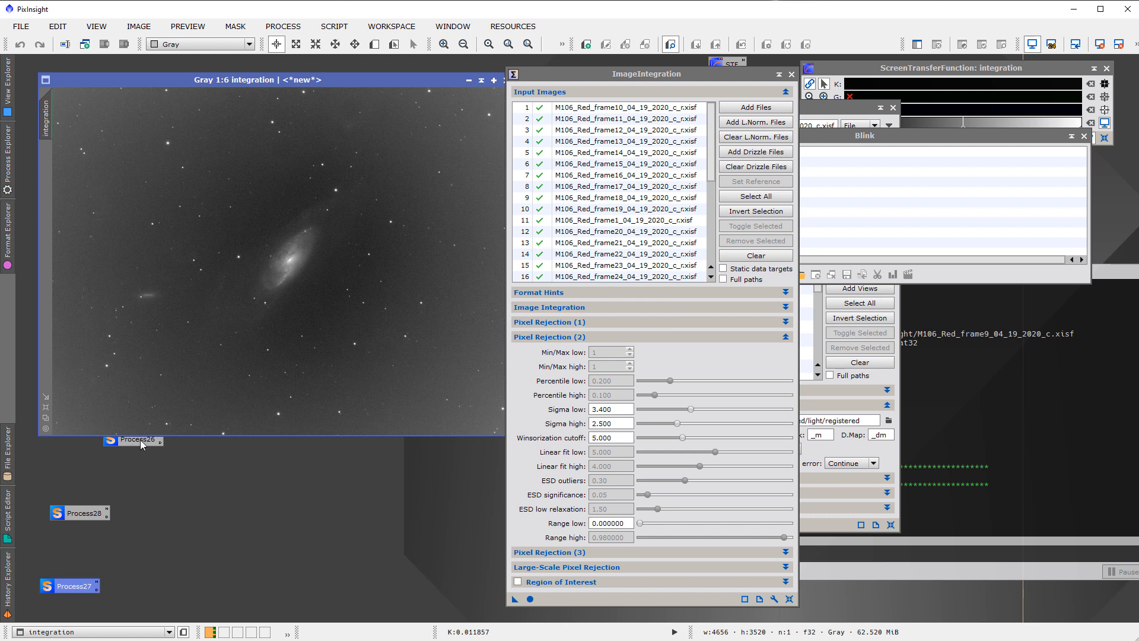
pyautogui.moveTo(143, 442); pyautogui.dragTo(155, 569)
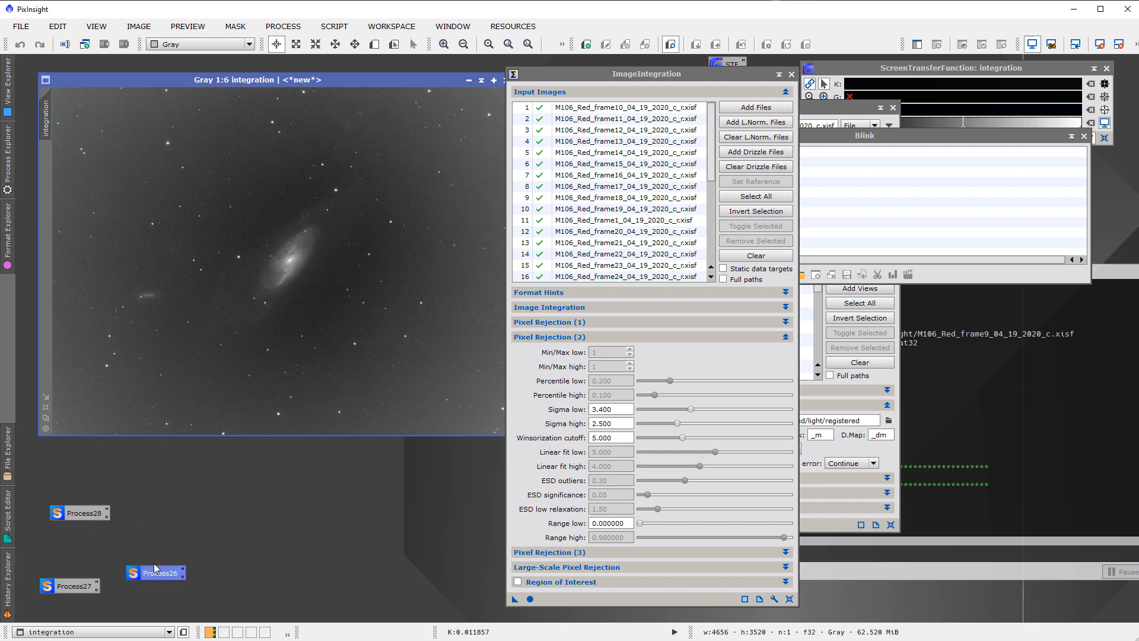
pyautogui.rightClick(72, 585)
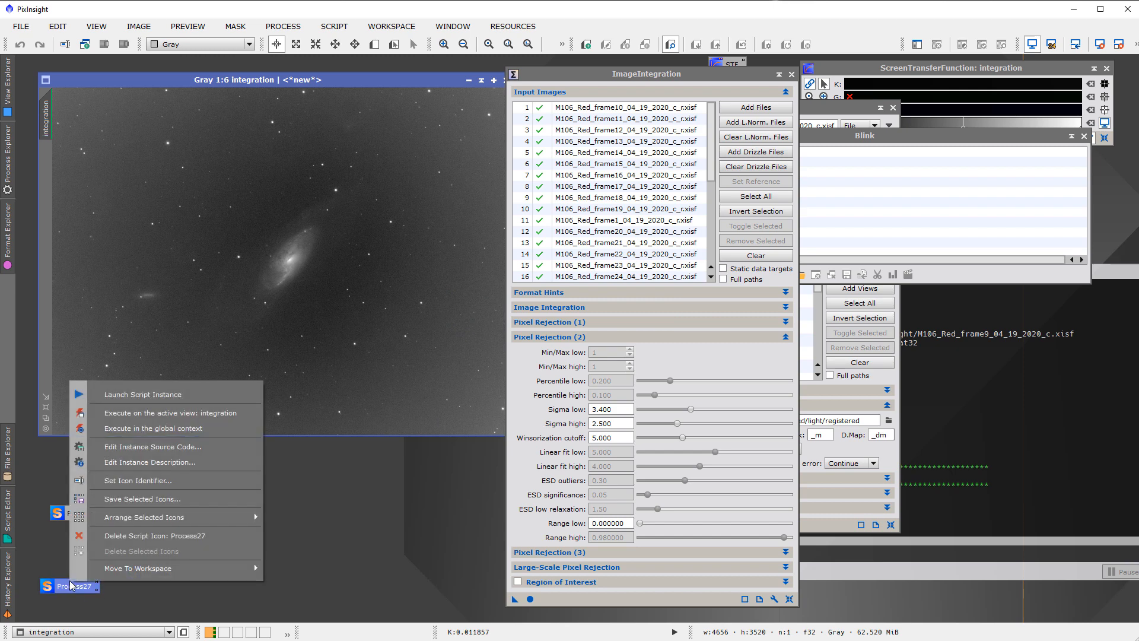
pyautogui.click(143, 540)
pyautogui.moveTo(155, 573); pyautogui.dragTo(65, 584)
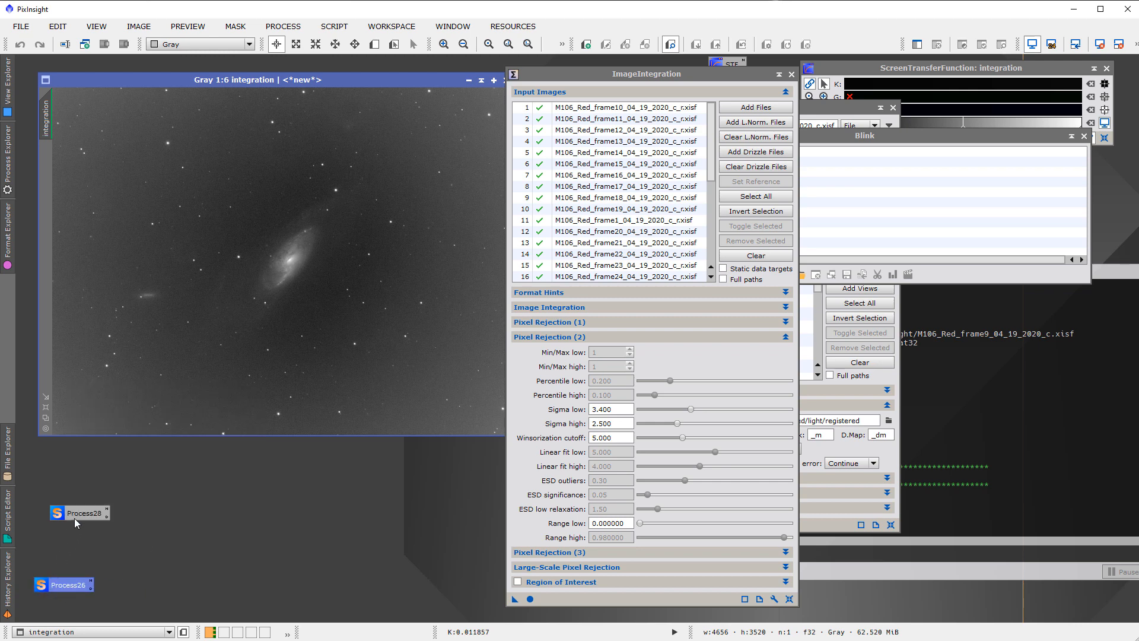
pyautogui.moveTo(76, 522); pyautogui.dragTo(81, 483)
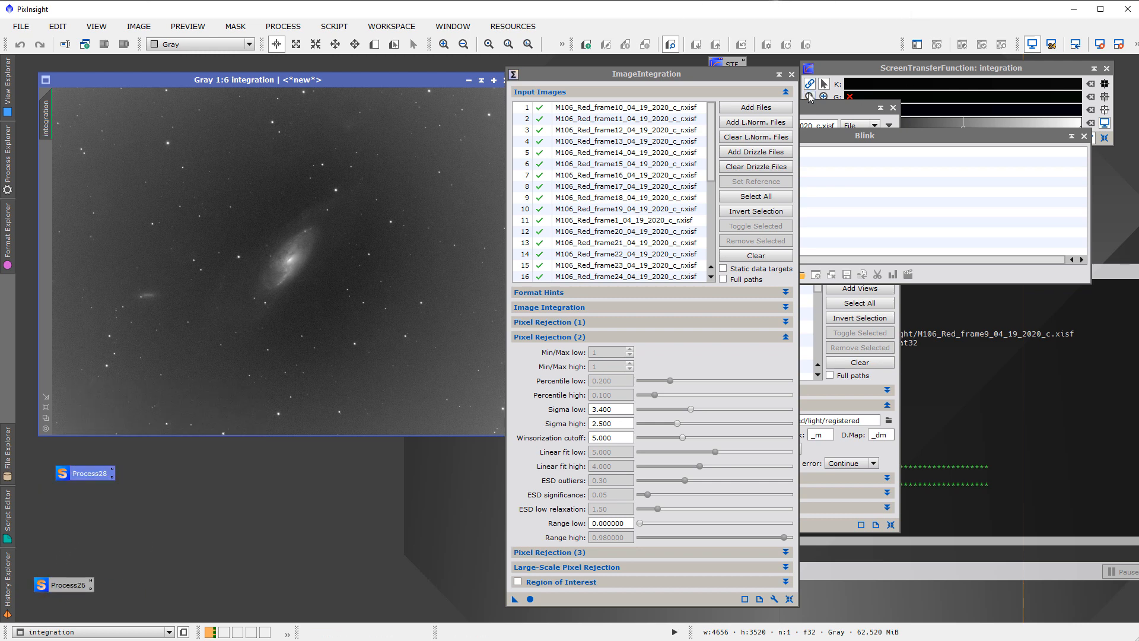
# Set M106_Red_frame1_04_19_2020_c.xisf from TestArea/calibrated/light as the StarAlignment reference image
pyautogui.moveTo(699, 77); pyautogui.dragTo(826, 79)
pyautogui.click(657, 108)
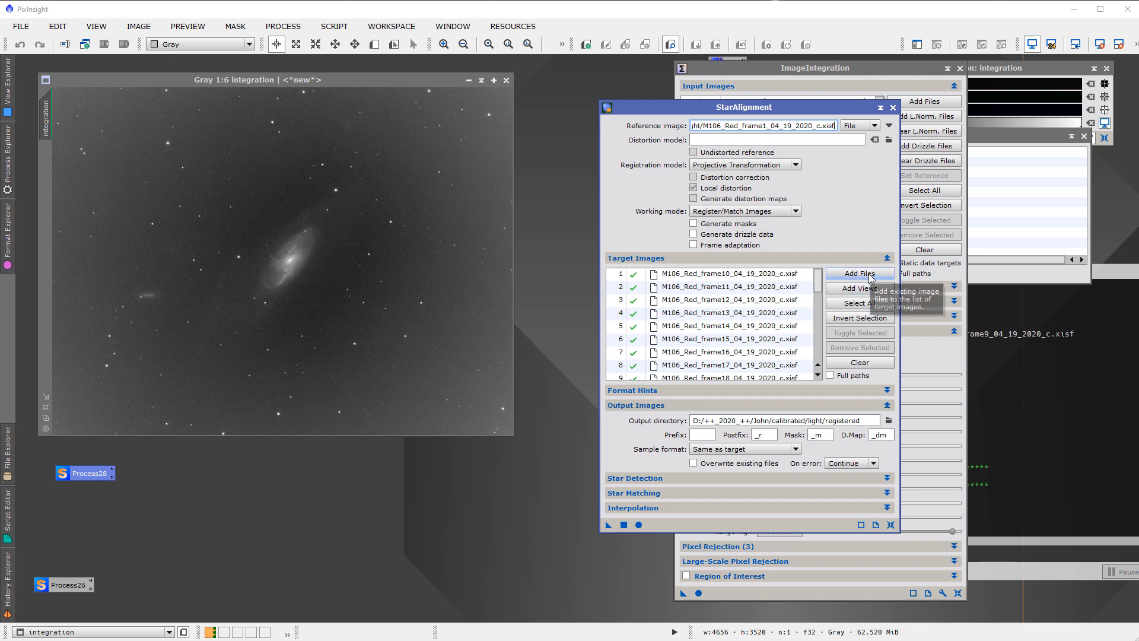
pyautogui.click(888, 126)
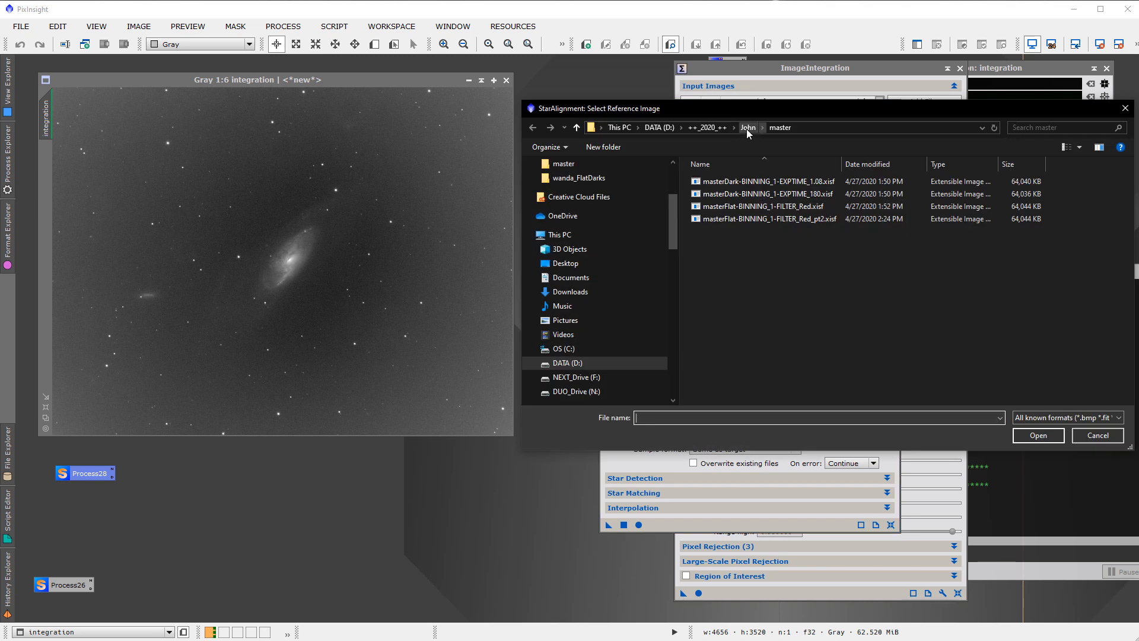
pyautogui.click(708, 128)
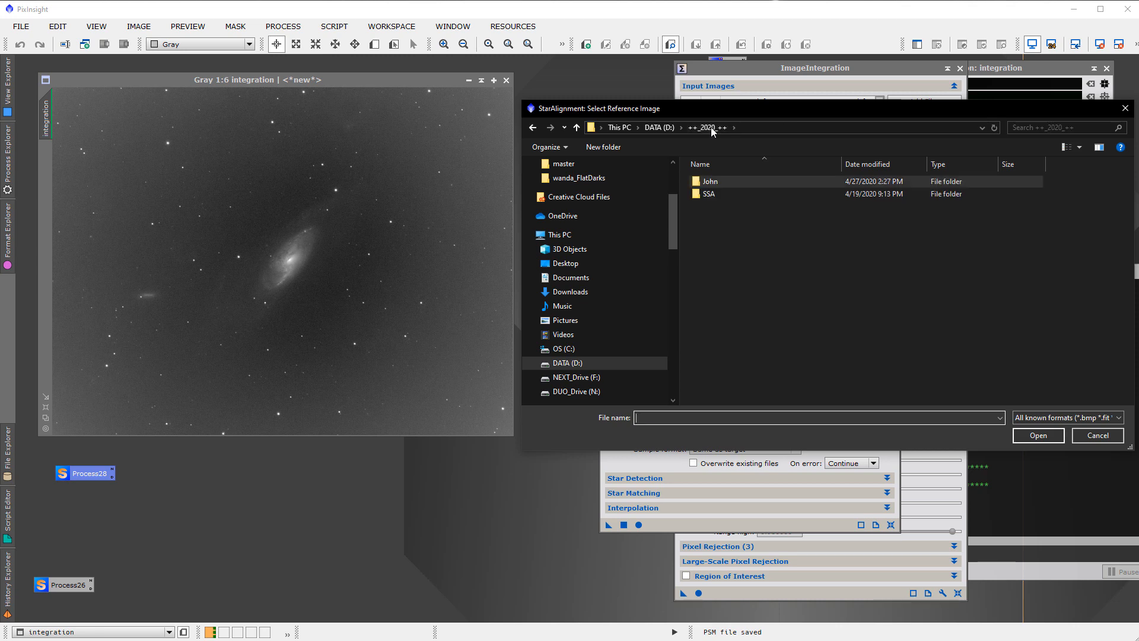
pyautogui.doubleClick(709, 181)
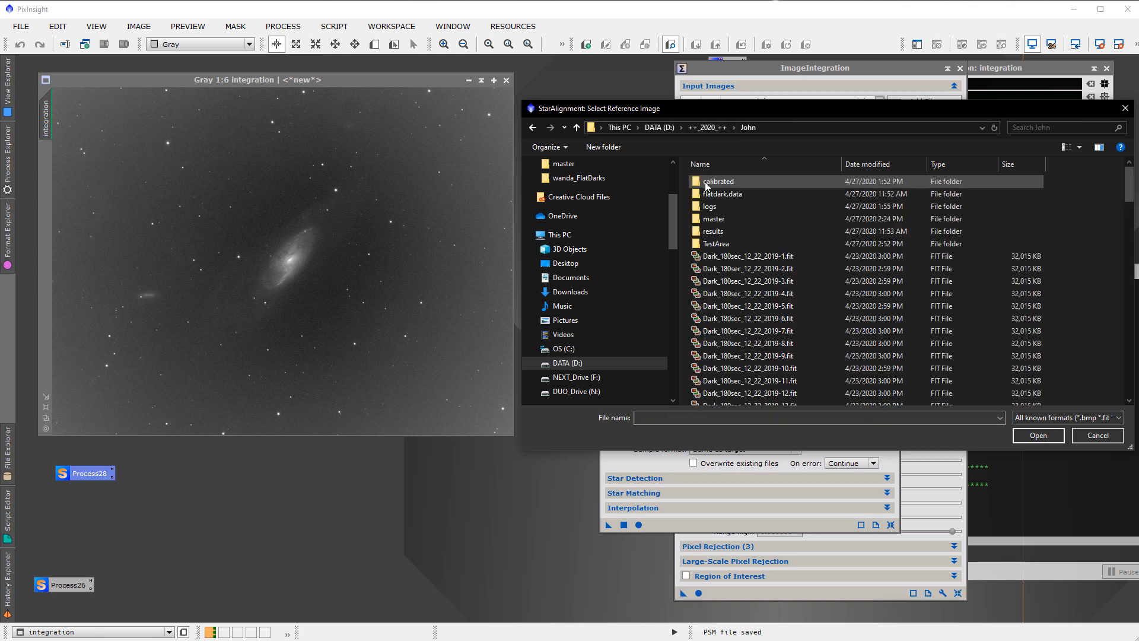
pyautogui.doubleClick(739, 245)
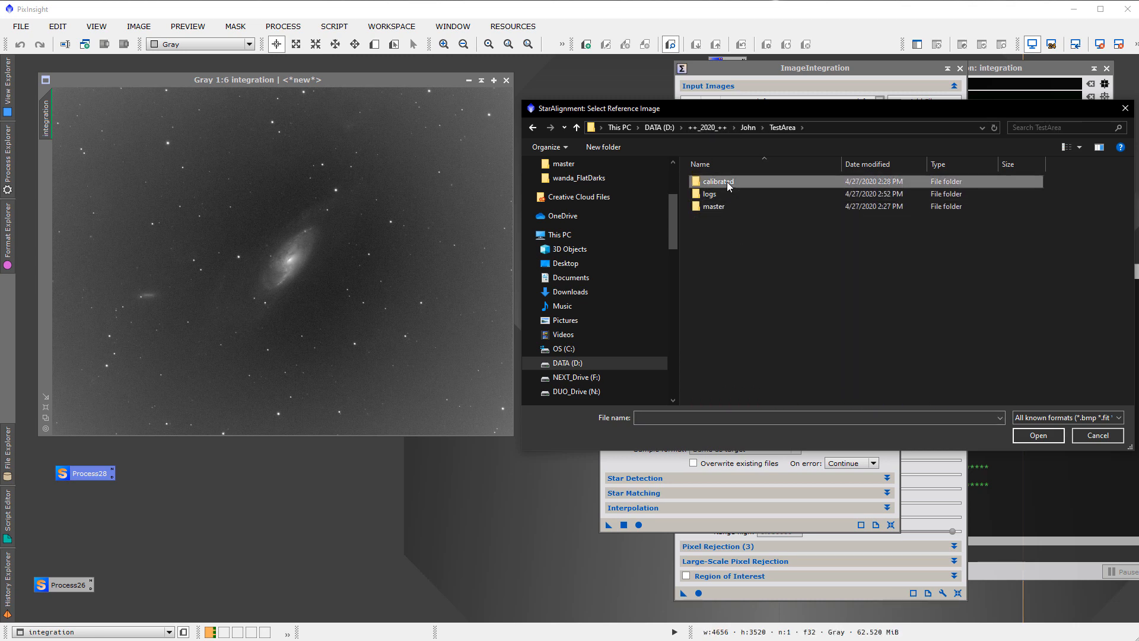
pyautogui.doubleClick(727, 183)
pyautogui.doubleClick(728, 182)
pyautogui.click(727, 183)
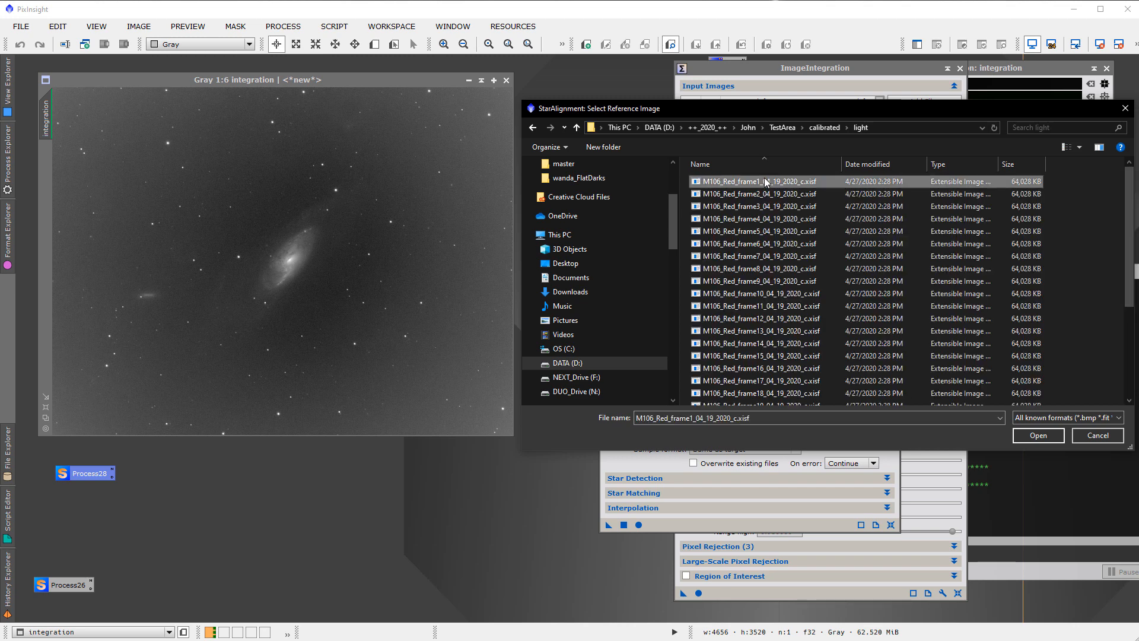
pyautogui.click(1039, 435)
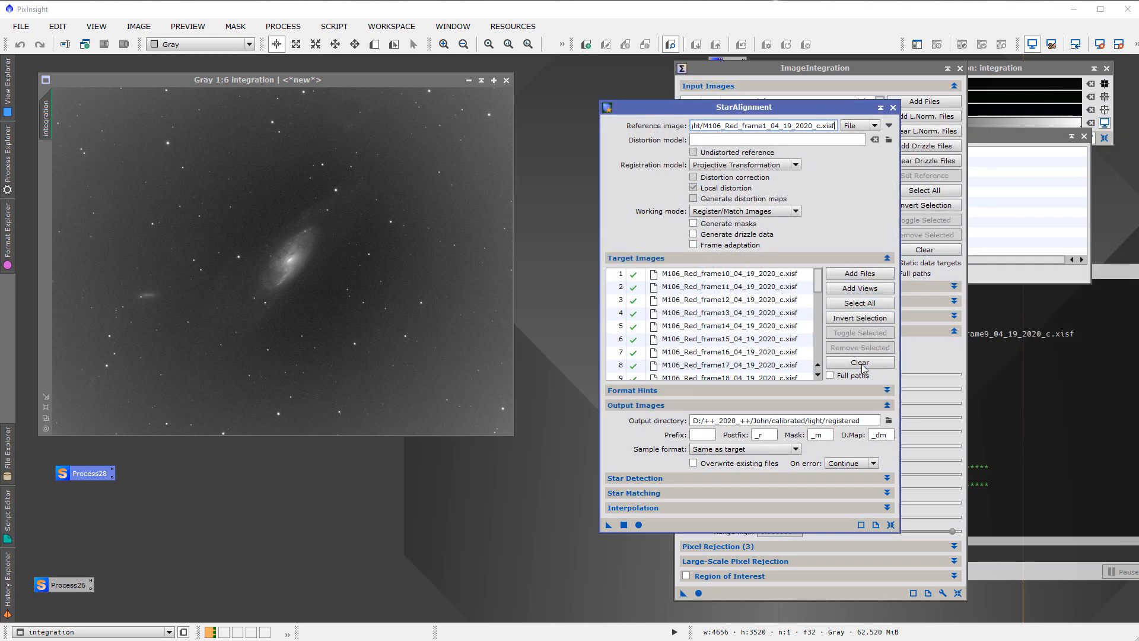
# Replace the StarAlignment target images with all M106_Red frames, 1 to 30, from TestArea/calibrated/light
pyautogui.click(861, 363)
pyautogui.click(887, 258)
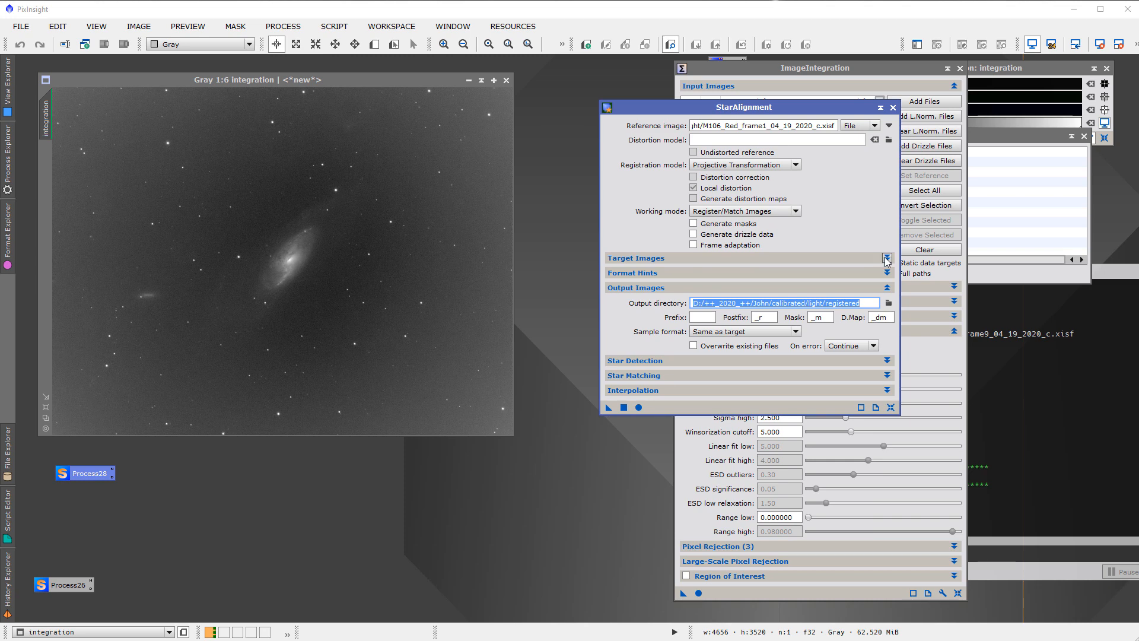
pyautogui.click(887, 258)
pyautogui.click(854, 272)
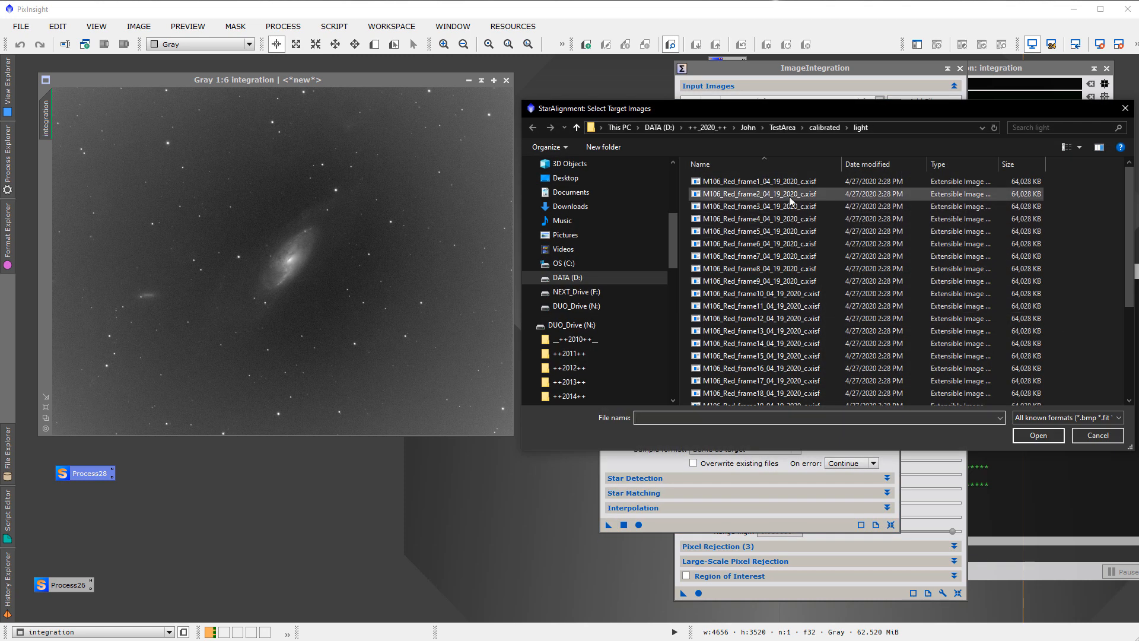
pyautogui.click(771, 181)
pyautogui.scroll(-4, 769, 348)
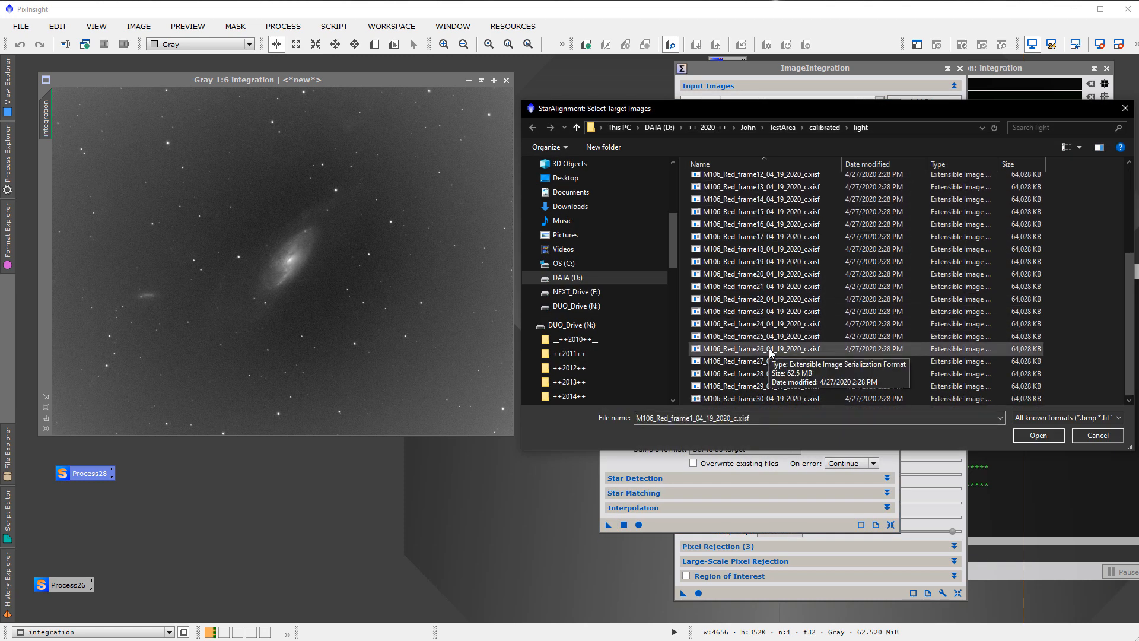
pyautogui.keyDown('shift'); pyautogui.click(782, 397); pyautogui.keyUp('shift')
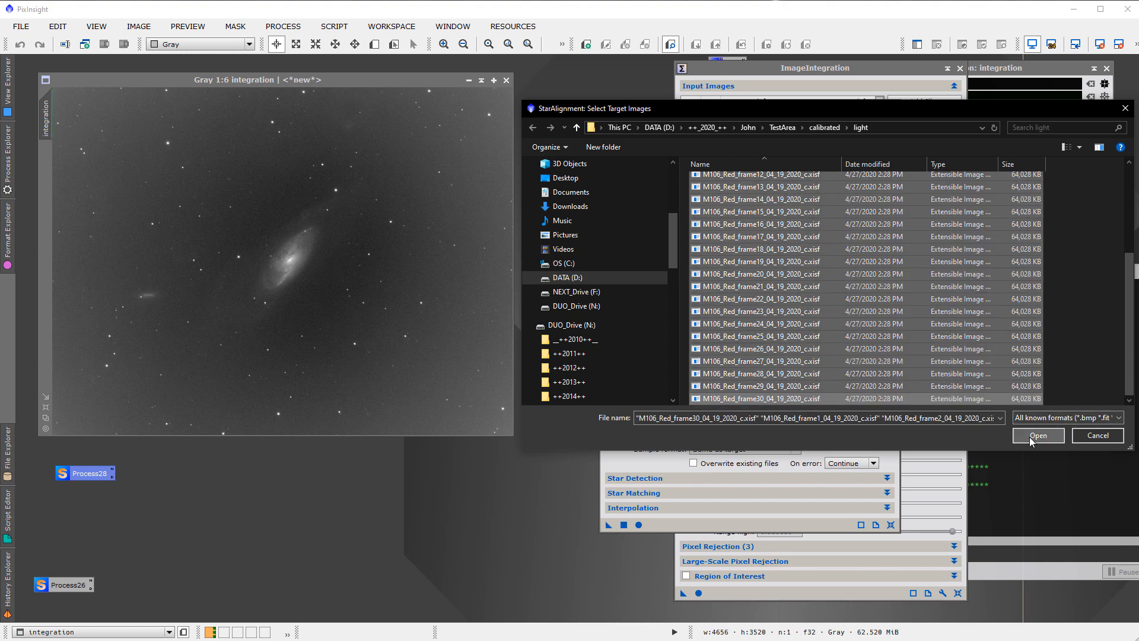
pyautogui.click(1036, 436)
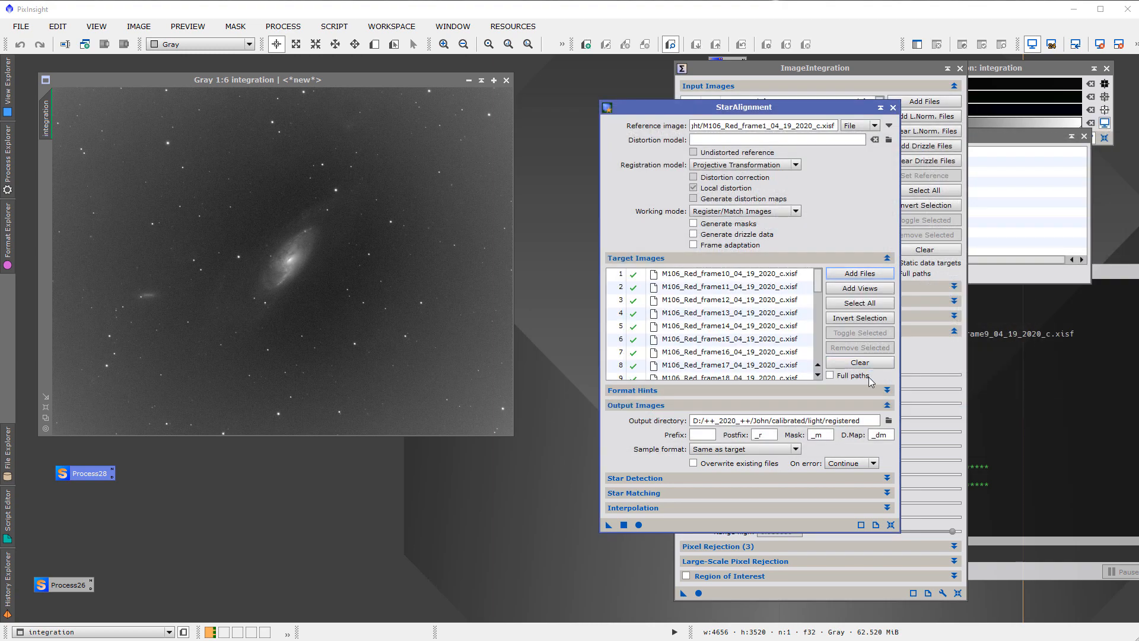
# Set the alignment output directory to a new folder named registered inside TestArea/calibrated/light and run StarAlignment
pyautogui.click(888, 421)
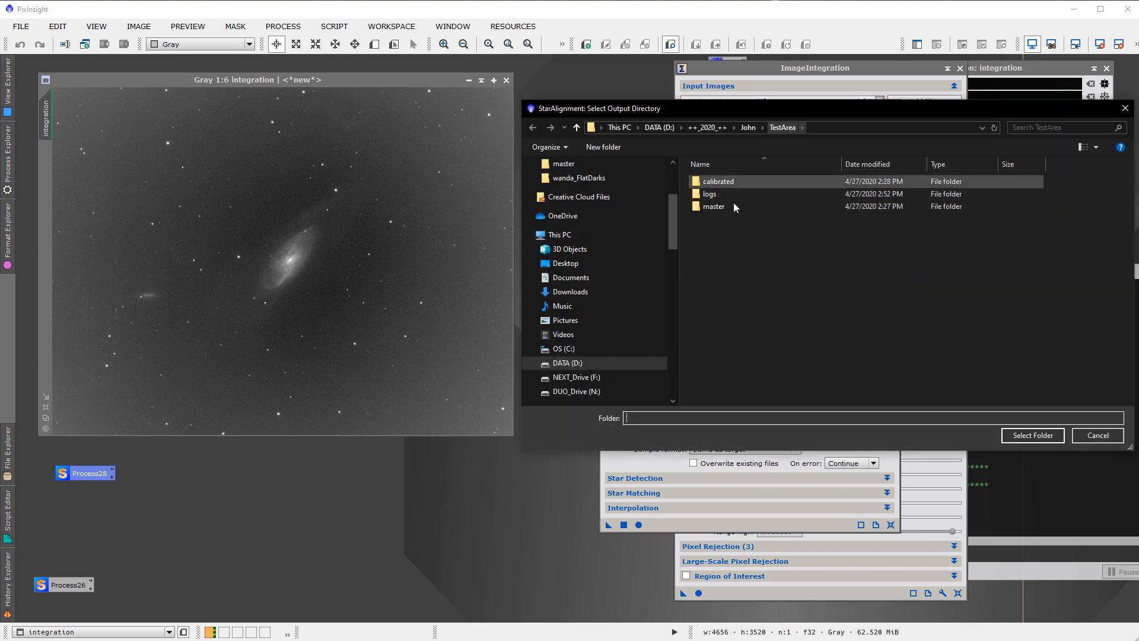
pyautogui.doubleClick(721, 180)
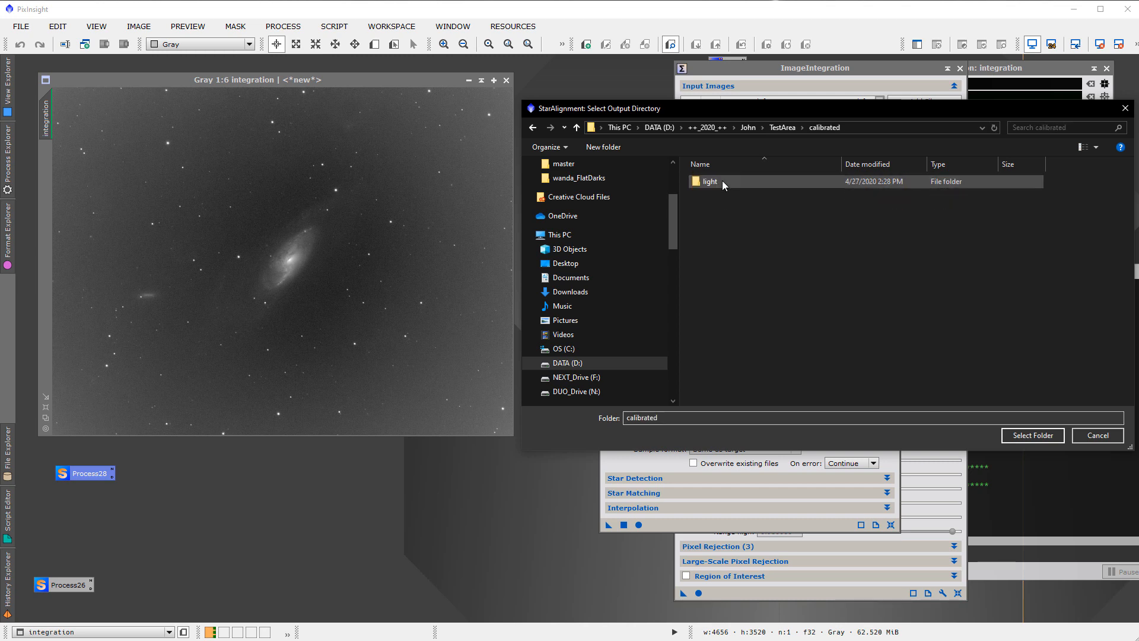
pyautogui.doubleClick(709, 183)
pyautogui.rightClick(749, 222)
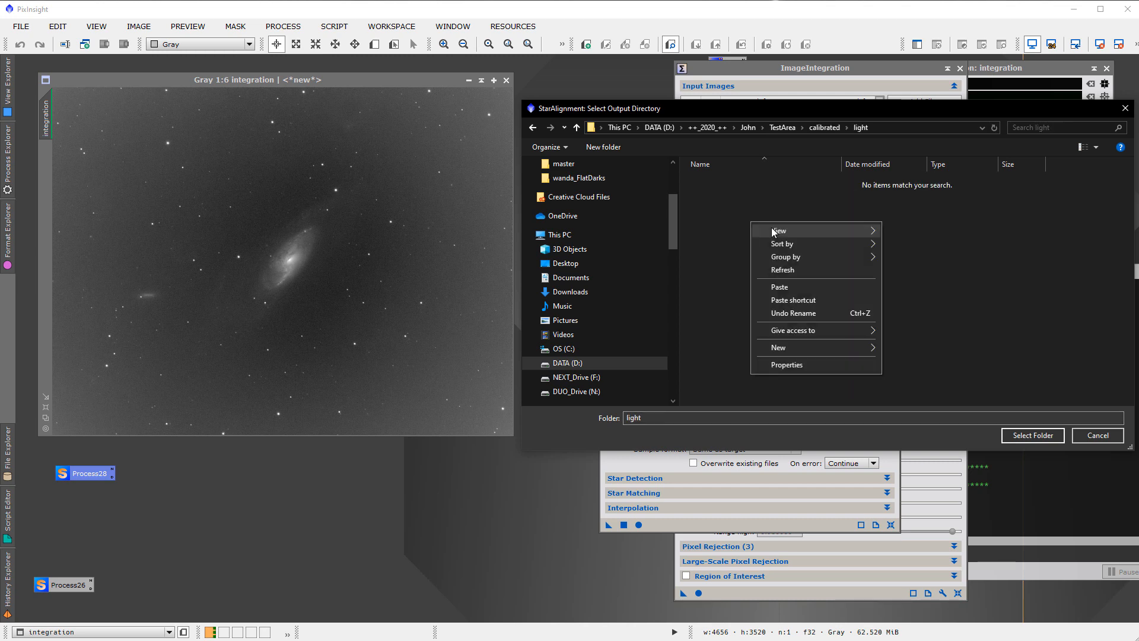
pyautogui.moveTo(842, 345)
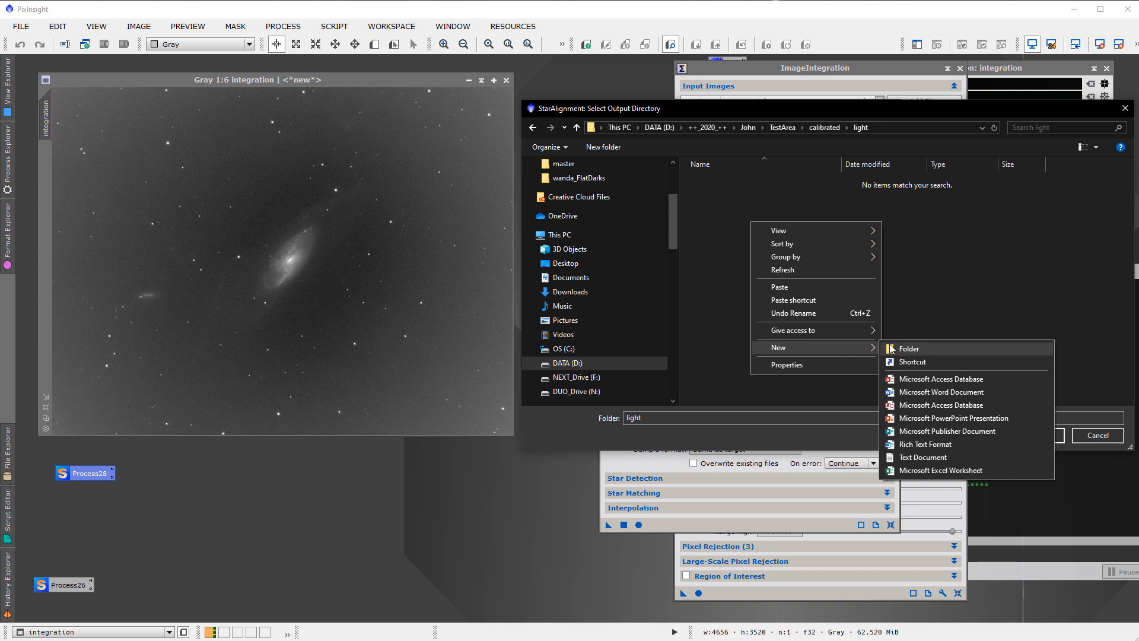
pyautogui.click(893, 348)
pyautogui.write('registered')
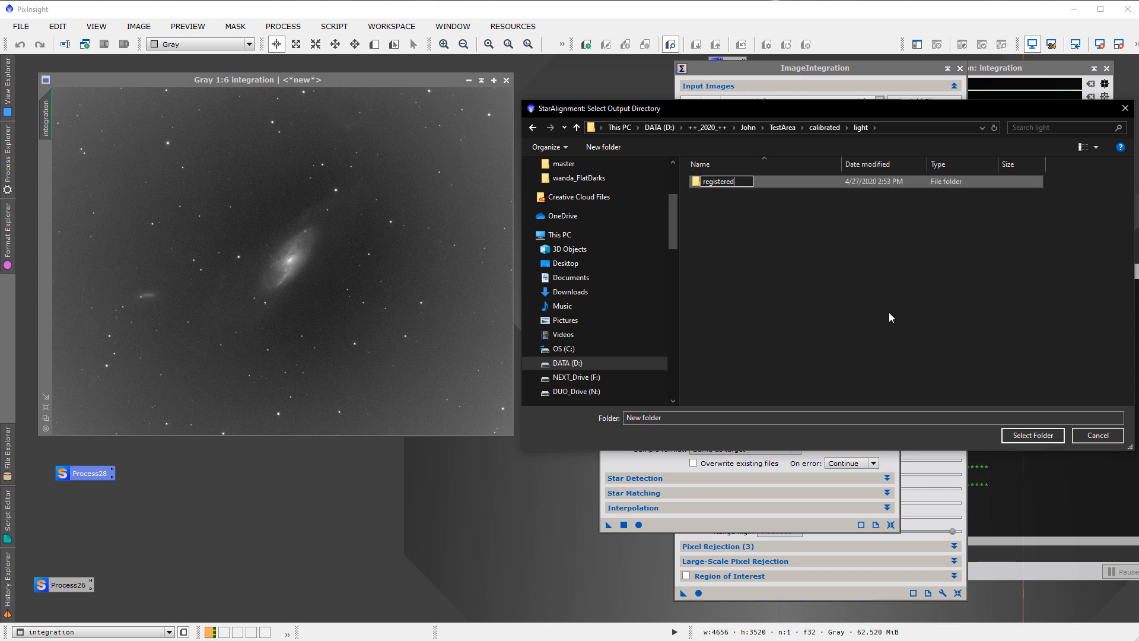
pyautogui.press('Return')
pyautogui.doubleClick(730, 181)
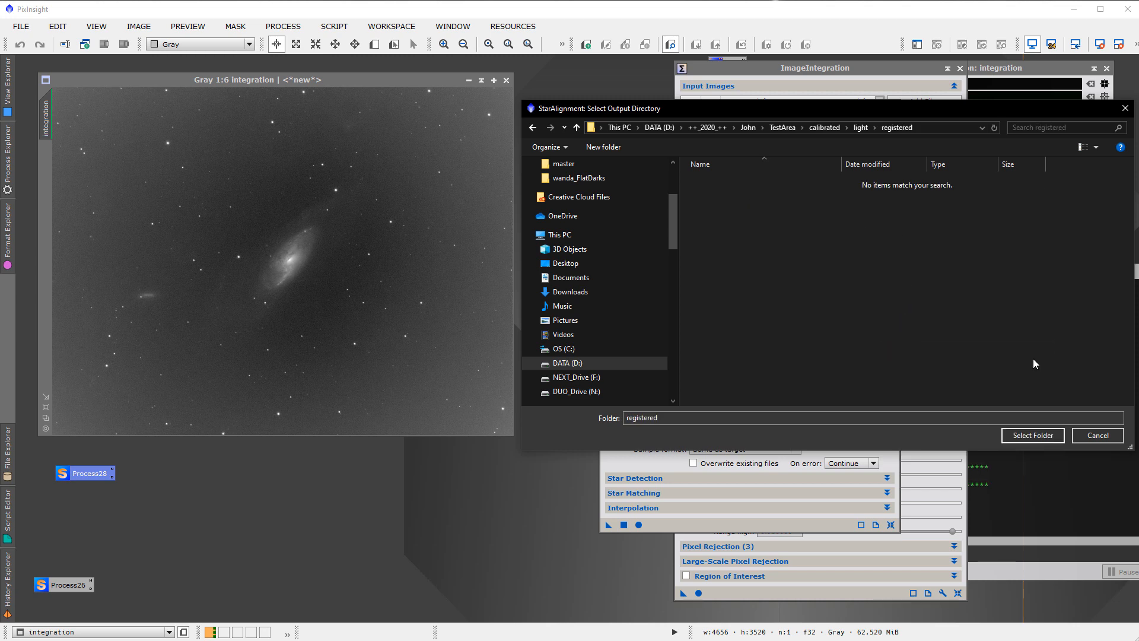
pyautogui.click(1030, 440)
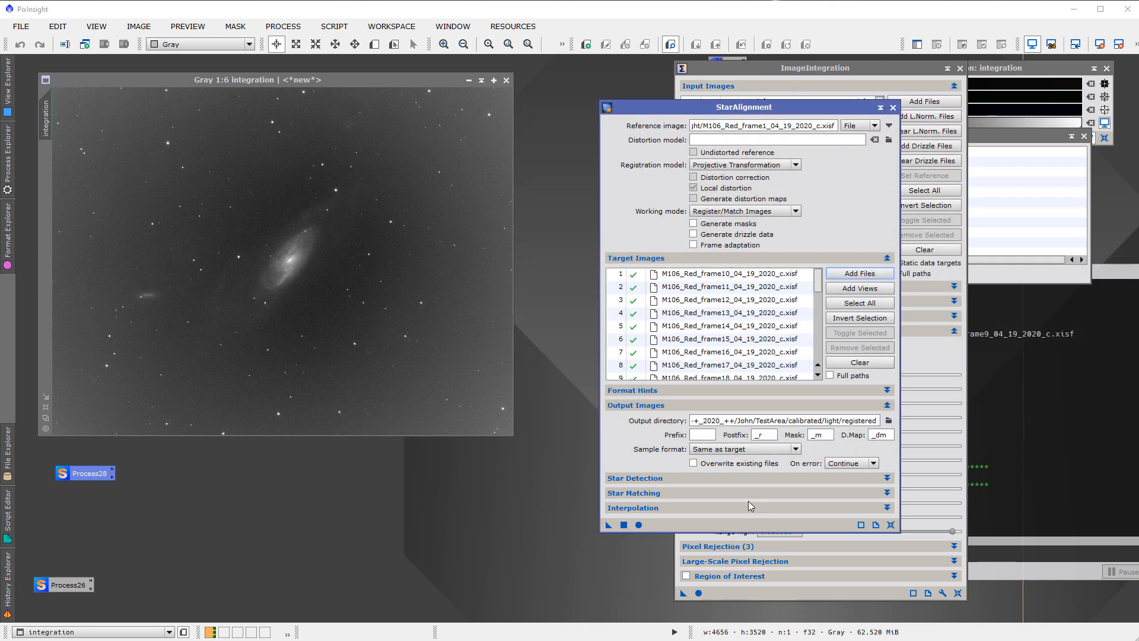
pyautogui.click(638, 524)
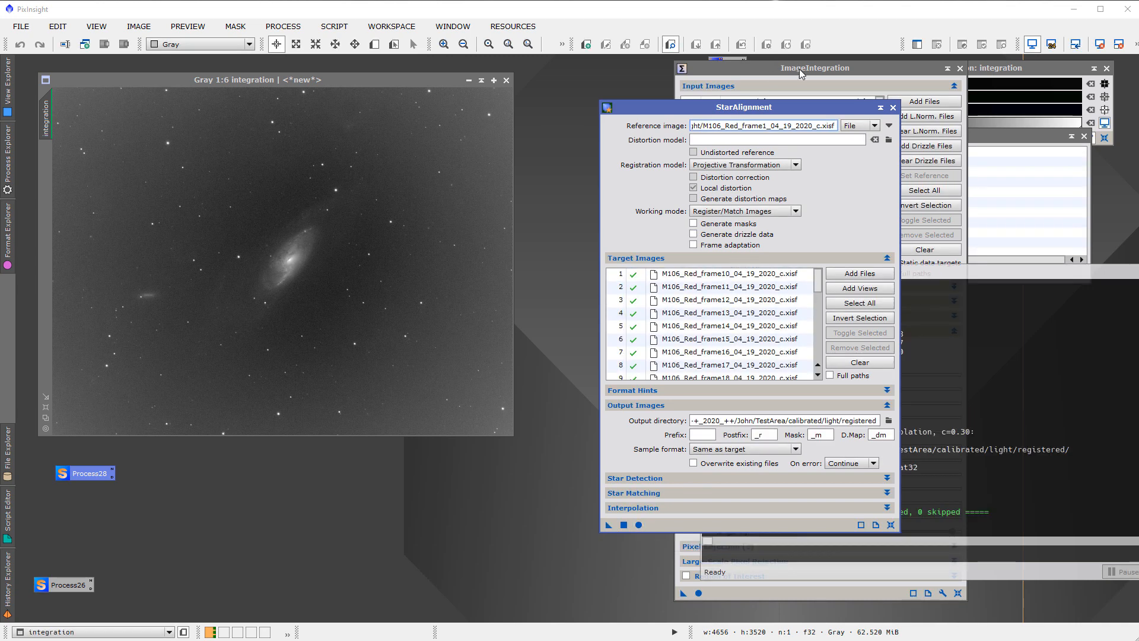
# Replace the ImageIntegration input images with all registered M106_Red frames from TestArea/calibrated/light/registered and run the integration
pyautogui.click(799, 68)
pyautogui.moveTo(791, 73); pyautogui.dragTo(715, 87)
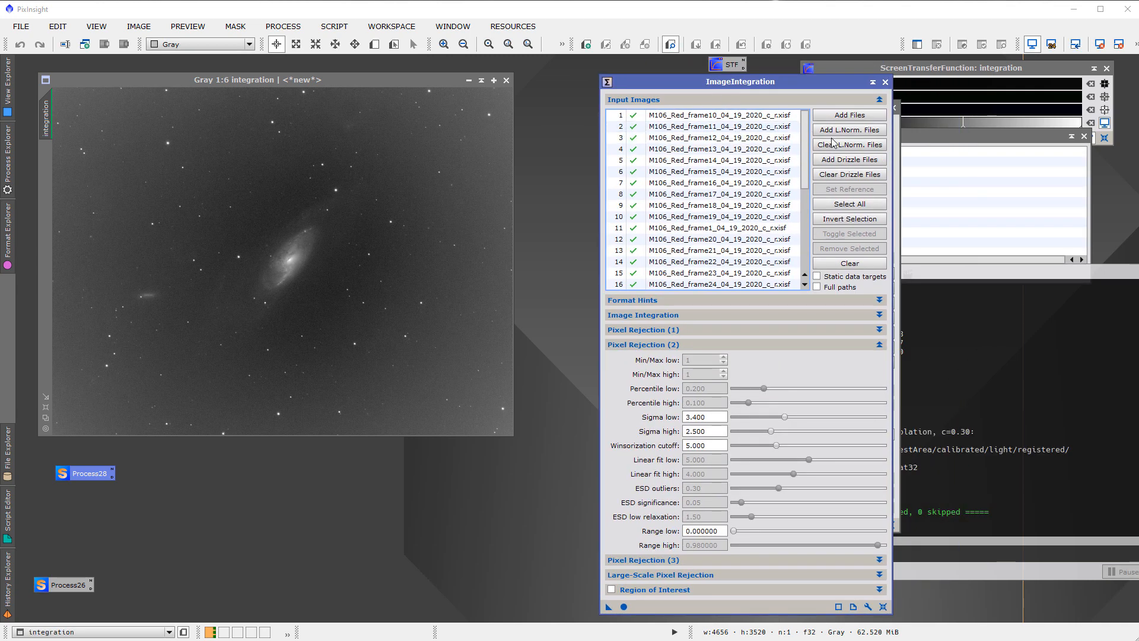
pyautogui.click(868, 270)
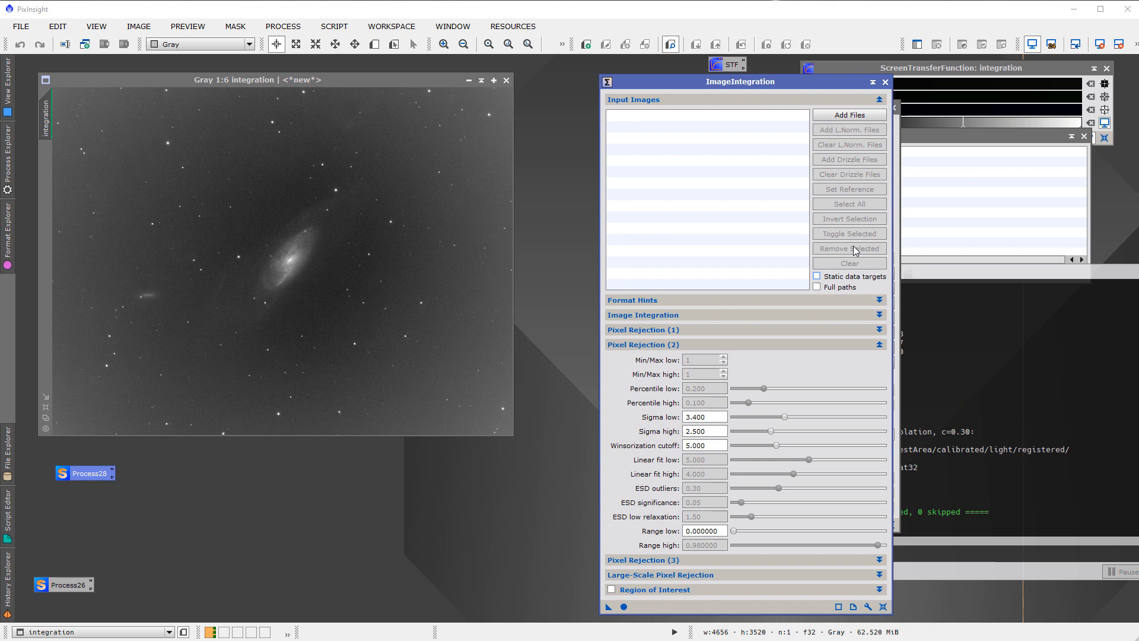
pyautogui.click(852, 119)
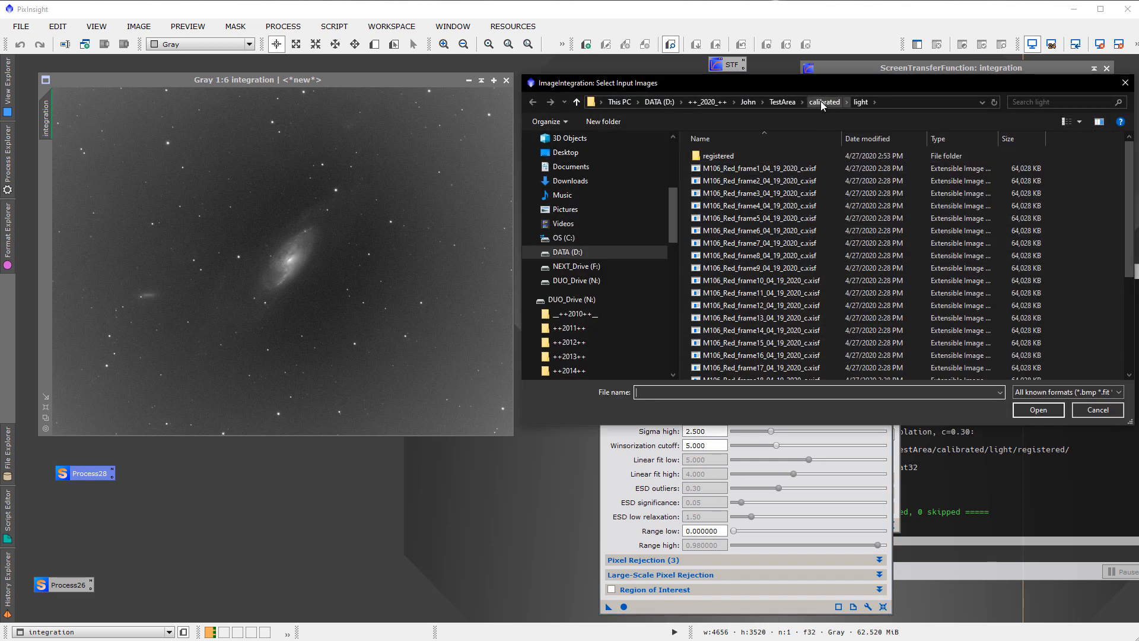
pyautogui.doubleClick(723, 156)
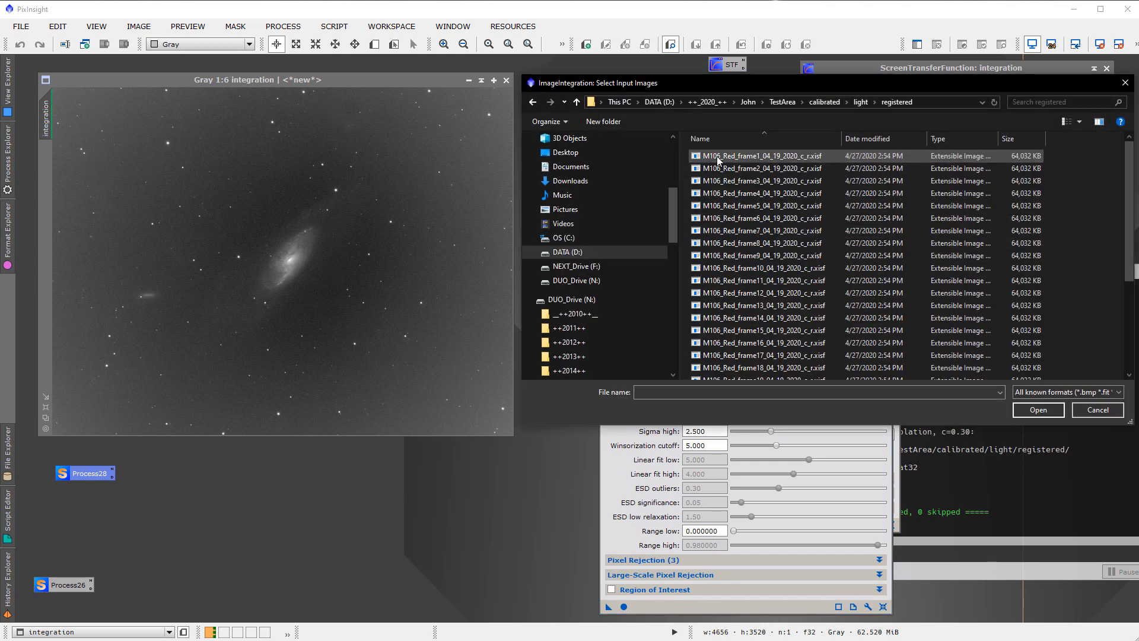
pyautogui.click(718, 156)
pyautogui.hotkey('ctrl', 'a')
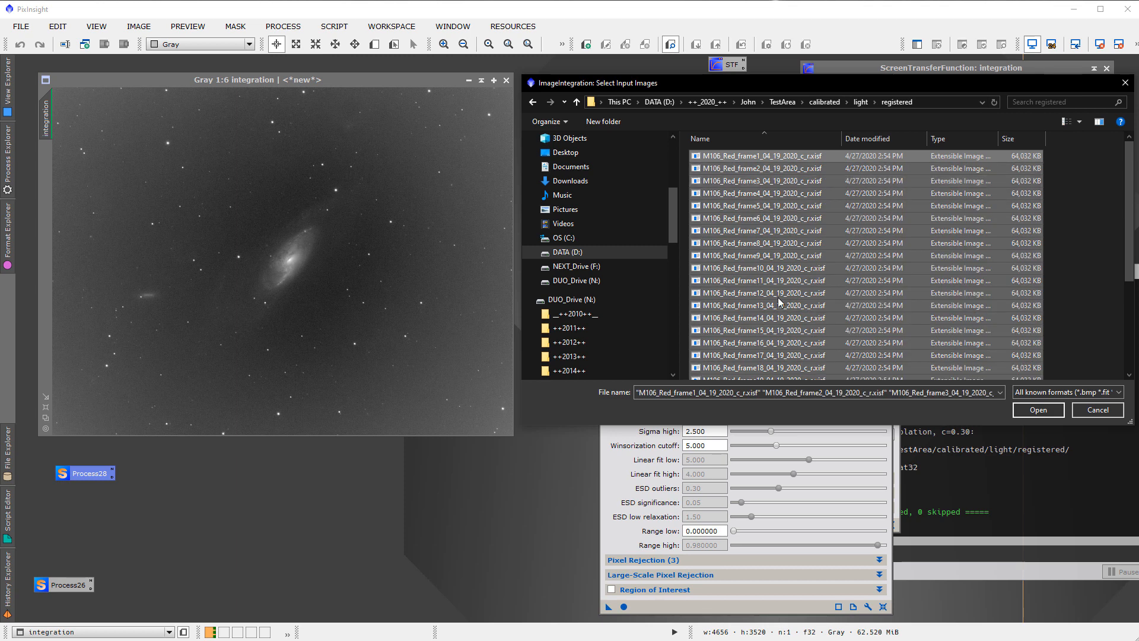
pyautogui.click(1034, 410)
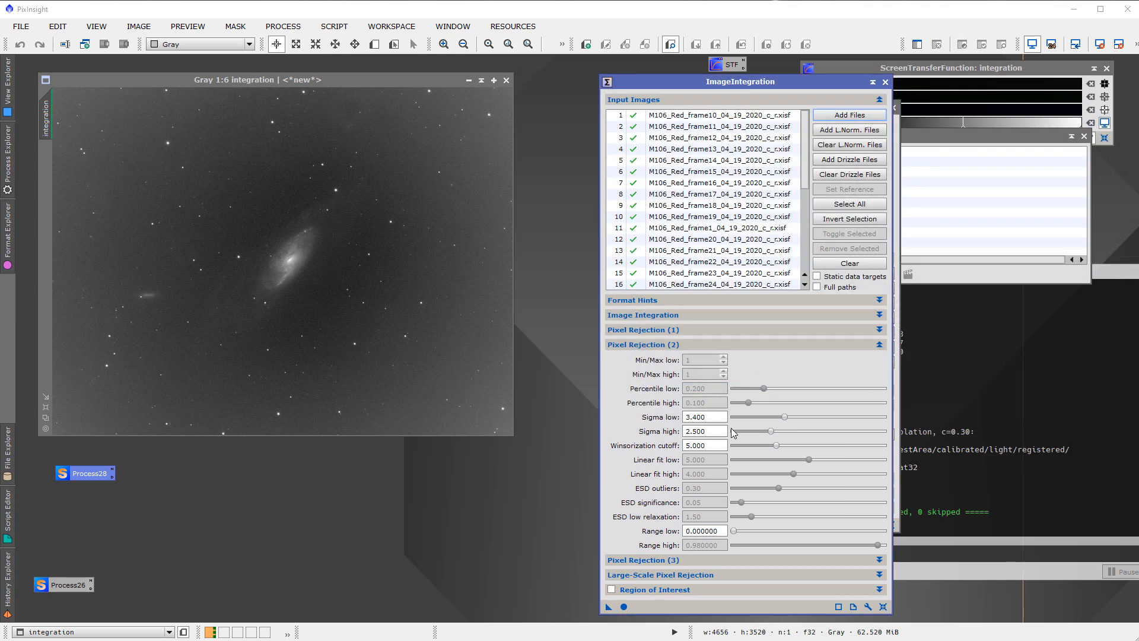
pyautogui.click(623, 606)
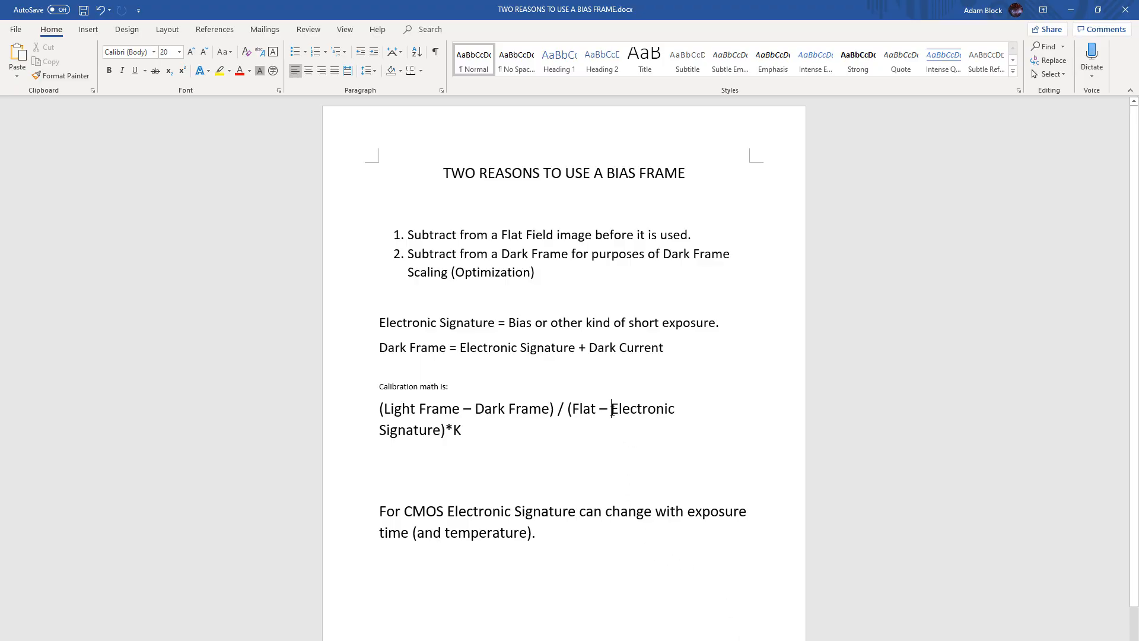
# Switch to the Word document on bias frames and highlight Electronic Signature in the calibration math formula
pyautogui.moveTo(613, 406)
pyautogui.mouseDown()
pyautogui.moveTo(678, 416)
pyautogui.moveTo(591, 432)
pyautogui.mouseUp()
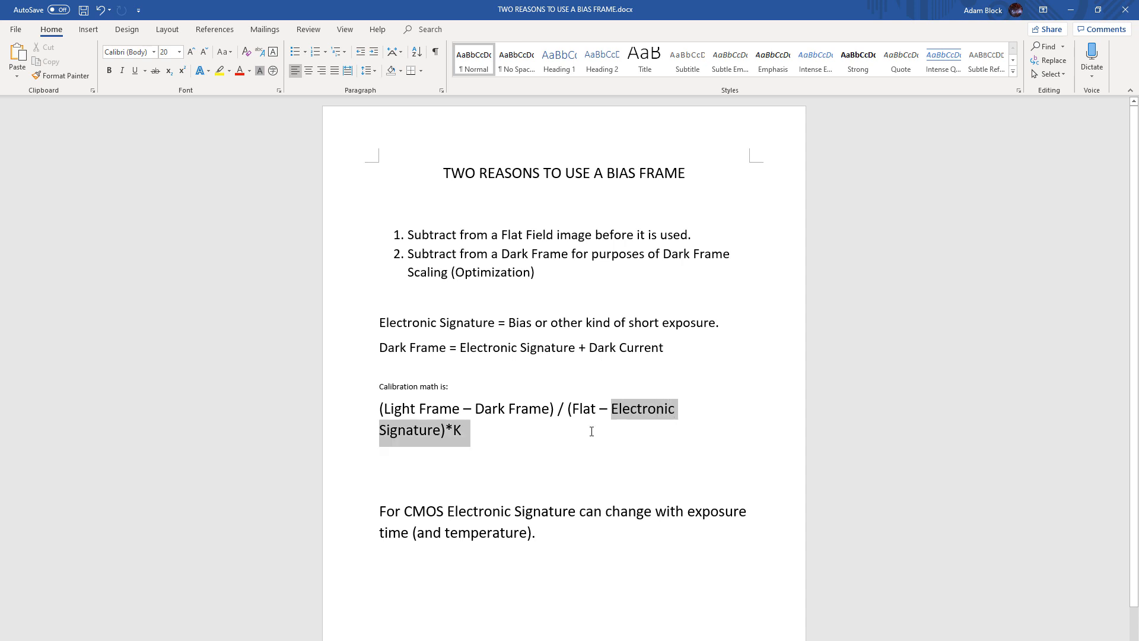
pyautogui.moveTo(464, 431); pyautogui.dragTo(443, 436)
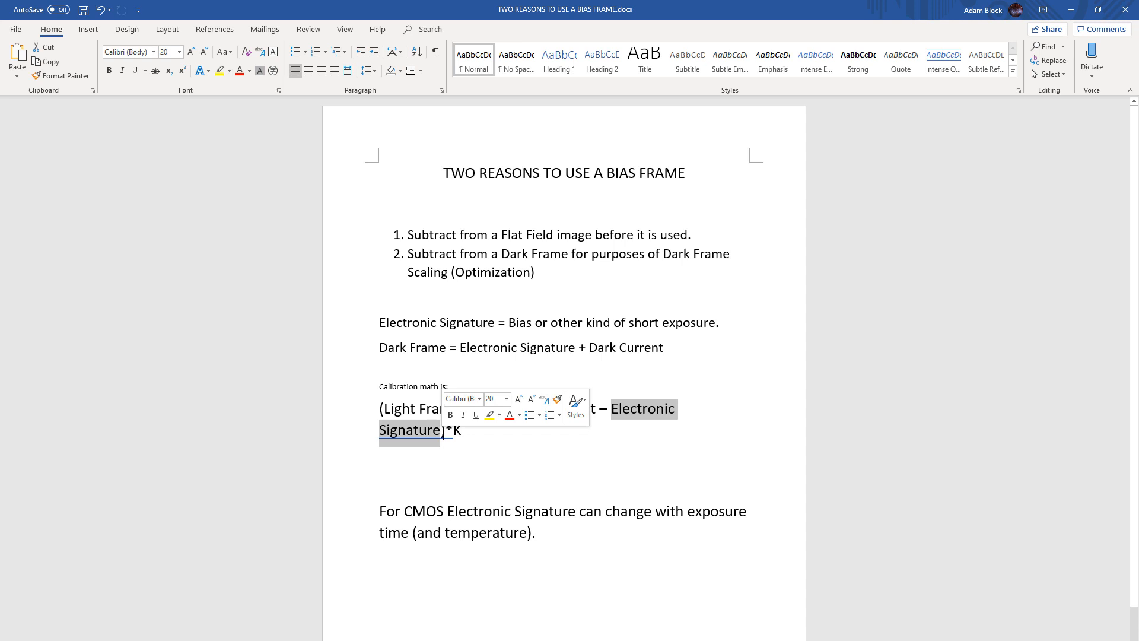
pyautogui.click(676, 422)
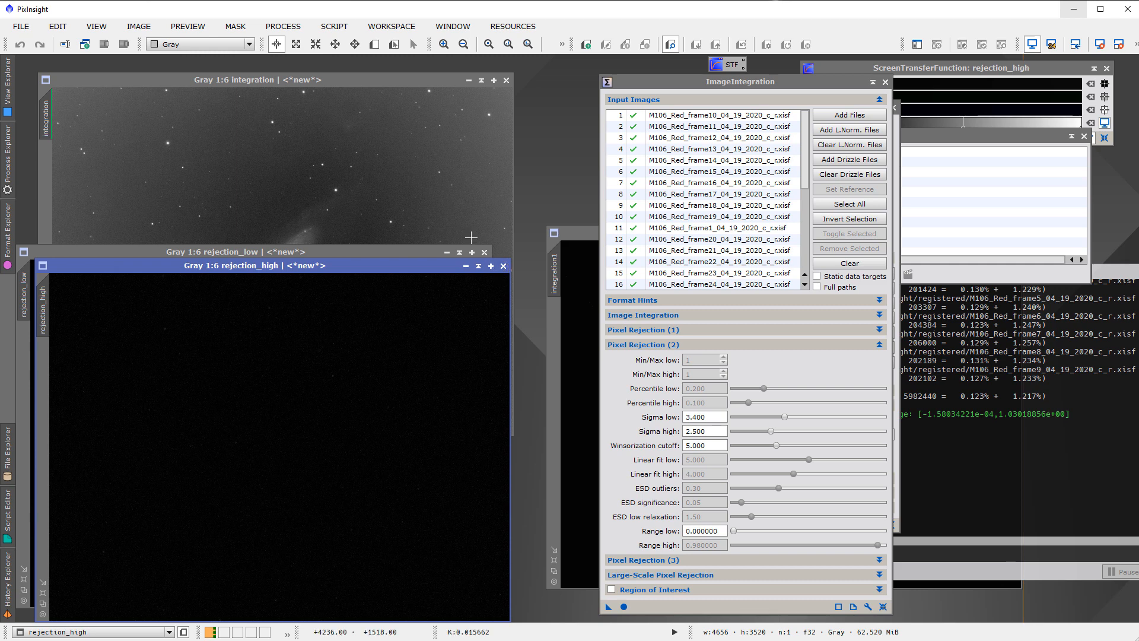
# Close the rejection_high and rejection_low images and place the auto-stretched integration1 image directly over the earlier integration image
pyautogui.click(504, 267)
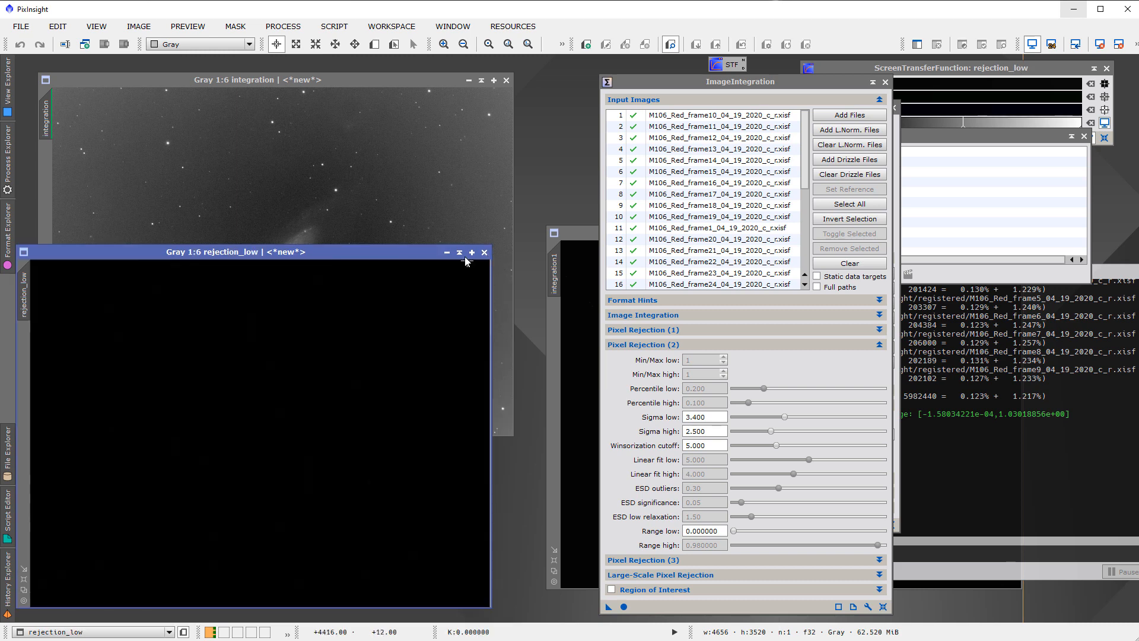
pyautogui.click(483, 252)
pyautogui.moveTo(573, 233); pyautogui.dragTo(138, 161)
pyautogui.hotkey('ctrl', 'a')
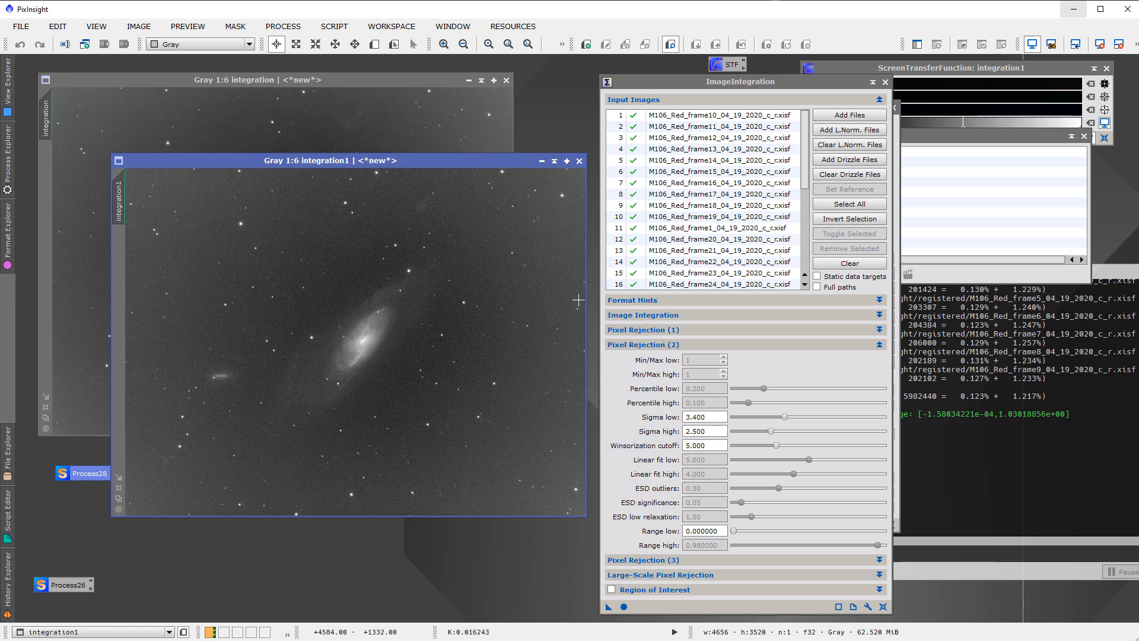
pyautogui.moveTo(397, 160); pyautogui.dragTo(333, 75)
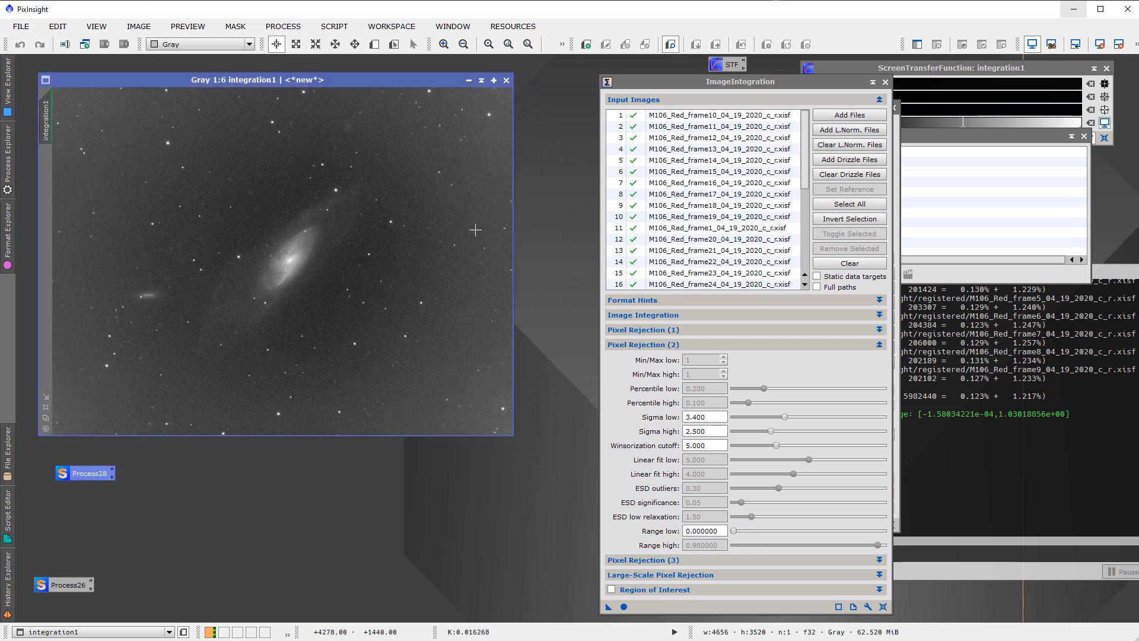
# Compare the background and vignetting of integration and integration1 by alternating between the overlaid images, then with integration1 moved lower
pyautogui.hotkey('ctrl', 'pagedown')
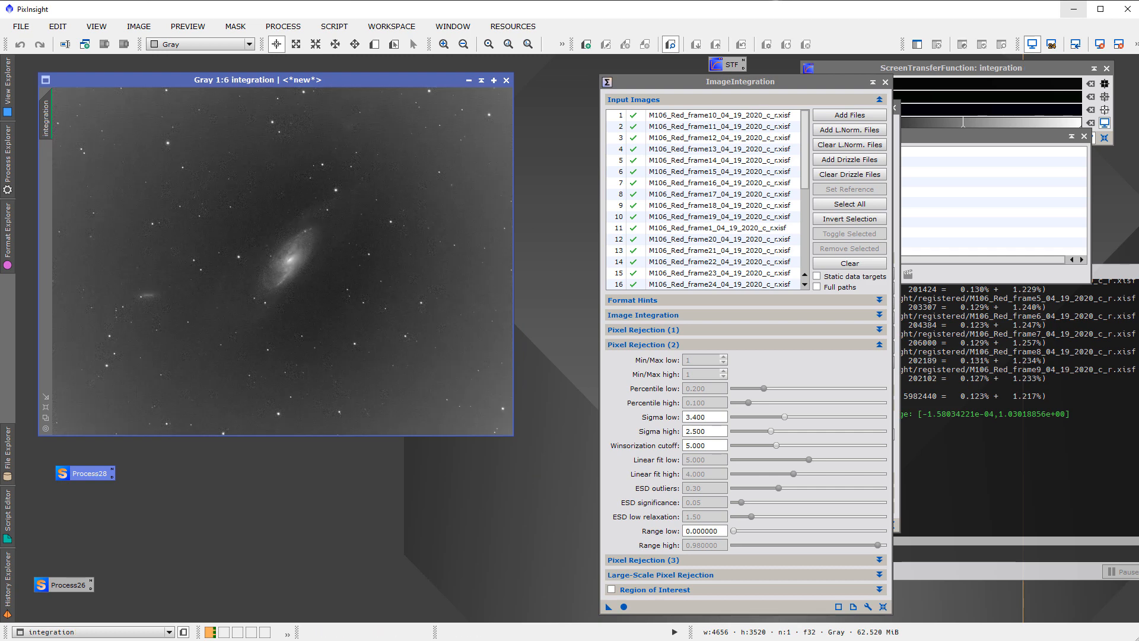
pyautogui.hotkey('ctrl', 'pagedown')
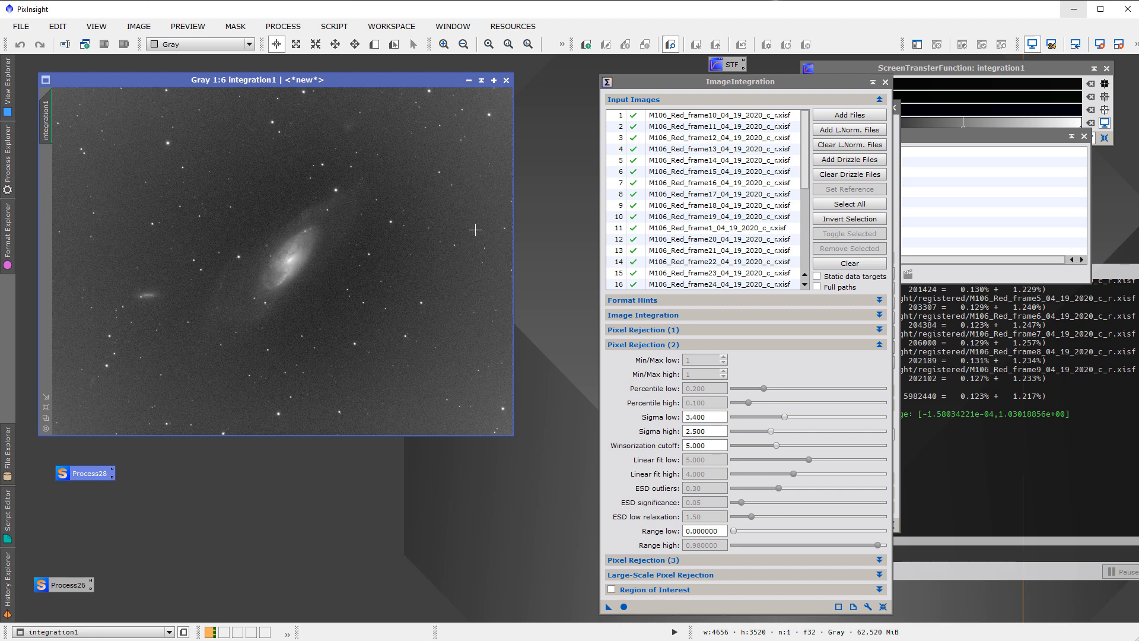
pyautogui.hotkey('ctrl', 'pagedown')
pyautogui.hotkey('ctrl', 'pagedown')
pyautogui.hotkey('ctrl', 'pagedown')
pyautogui.hotkey('ctrl', 'pagedown')
pyautogui.hotkey('ctrl', 'pagedown')
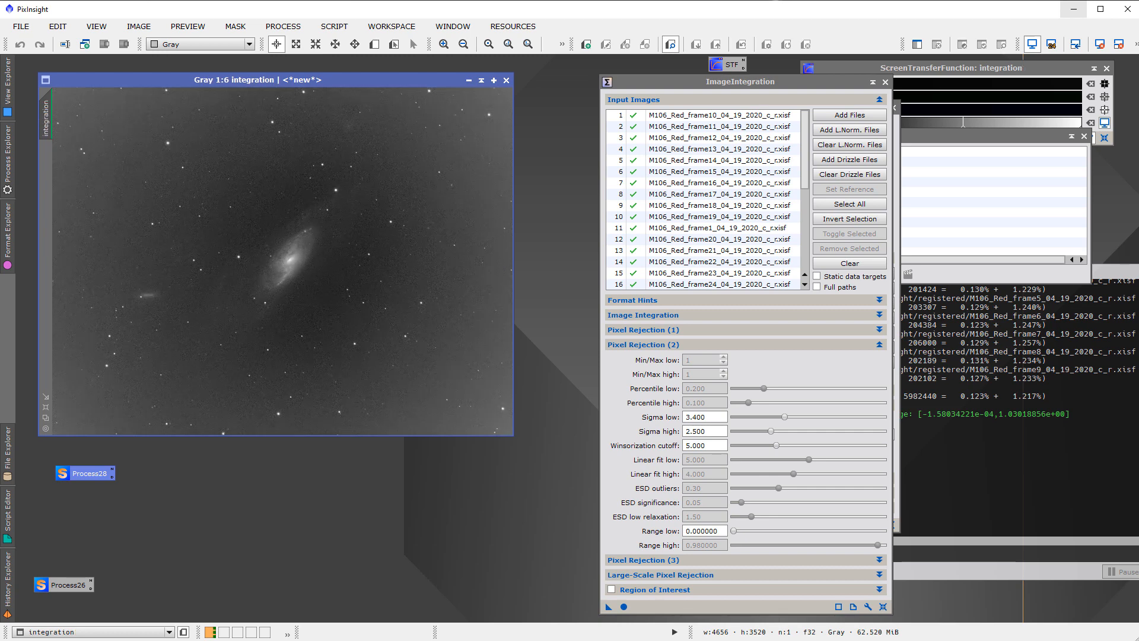
pyautogui.hotkey('ctrl', 'pagedown')
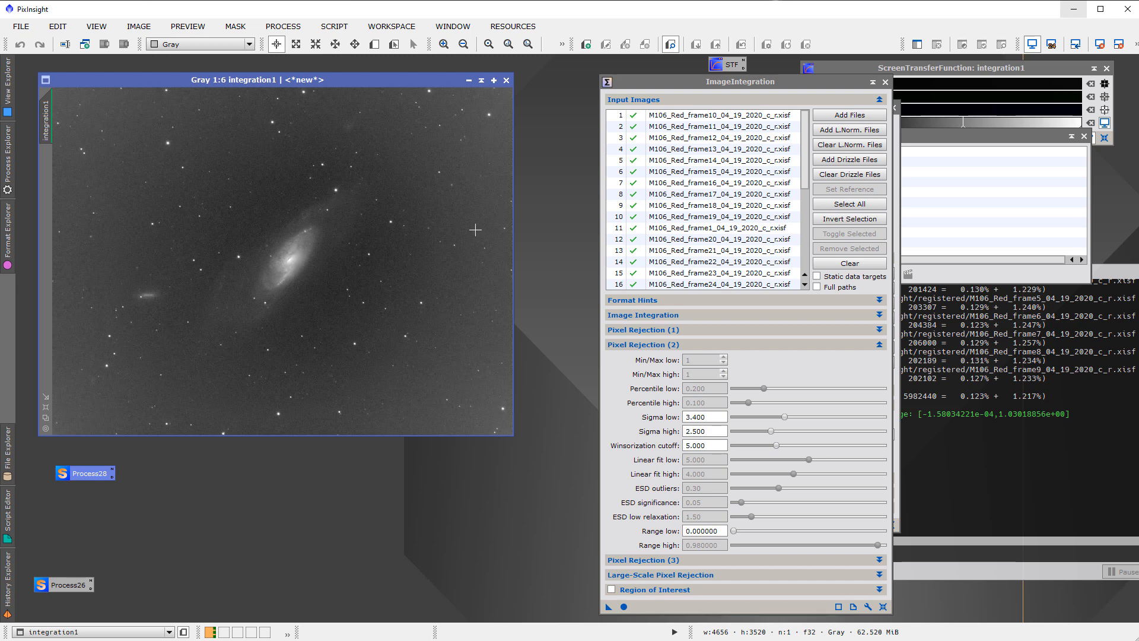
pyautogui.hotkey('ctrl', 'pagedown')
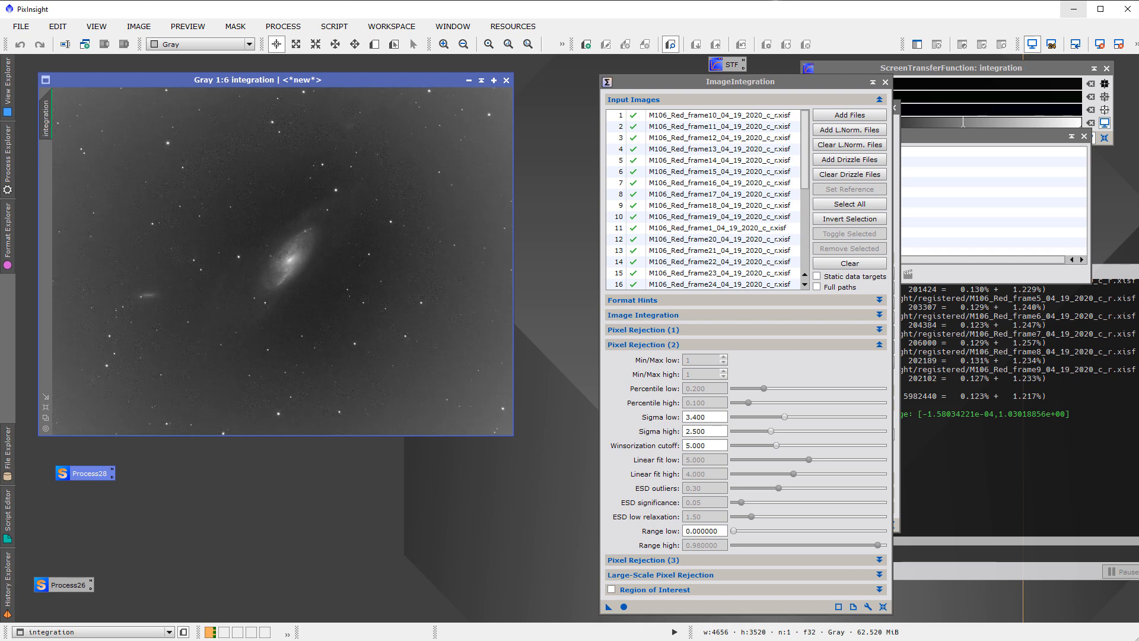
pyautogui.hotkey('ctrl', 'pagedown')
pyautogui.hotkey('ctrl', 'pagedown')
pyautogui.hotkey('ctrl', 'pagedown')
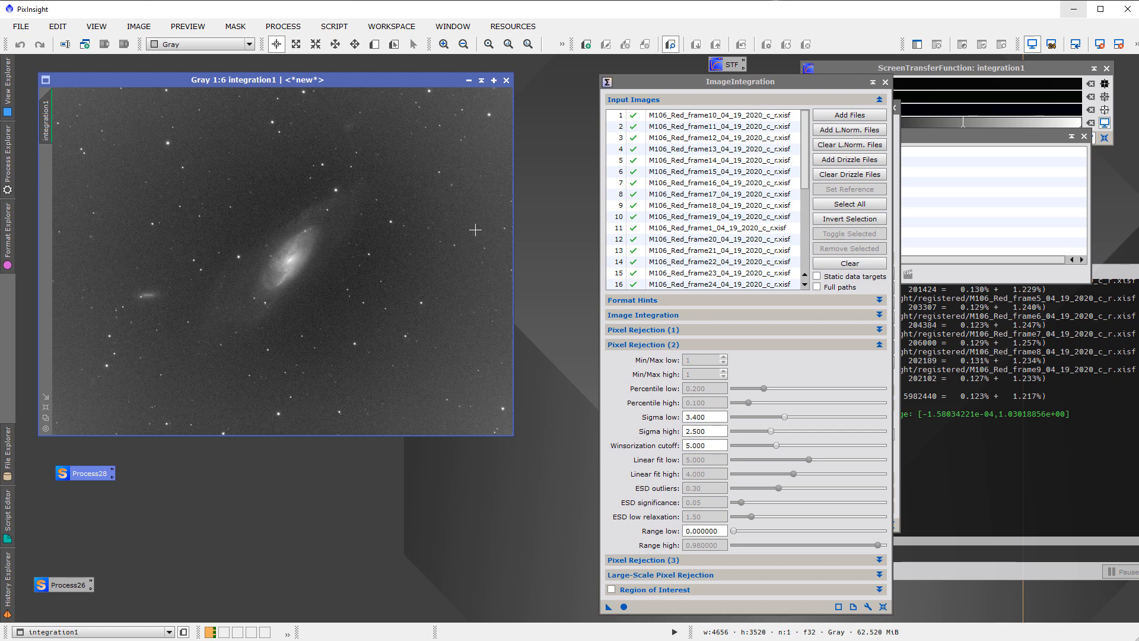
pyautogui.hotkey('ctrl', 'pagedown')
pyautogui.hotkey('ctrl', 'pagedown')
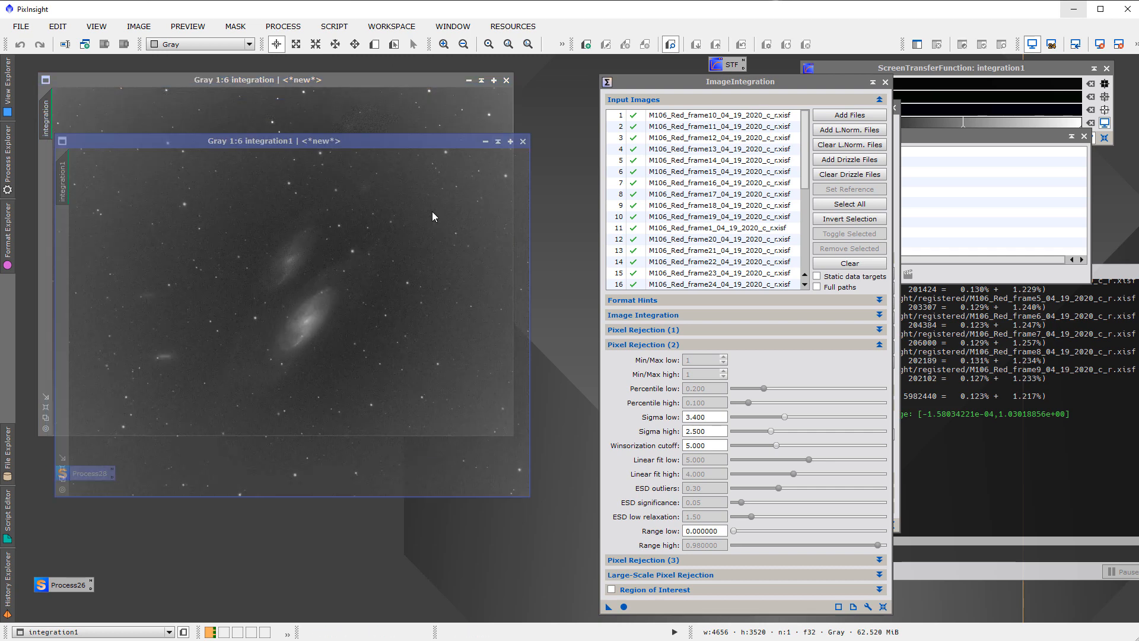
pyautogui.click(303, 83)
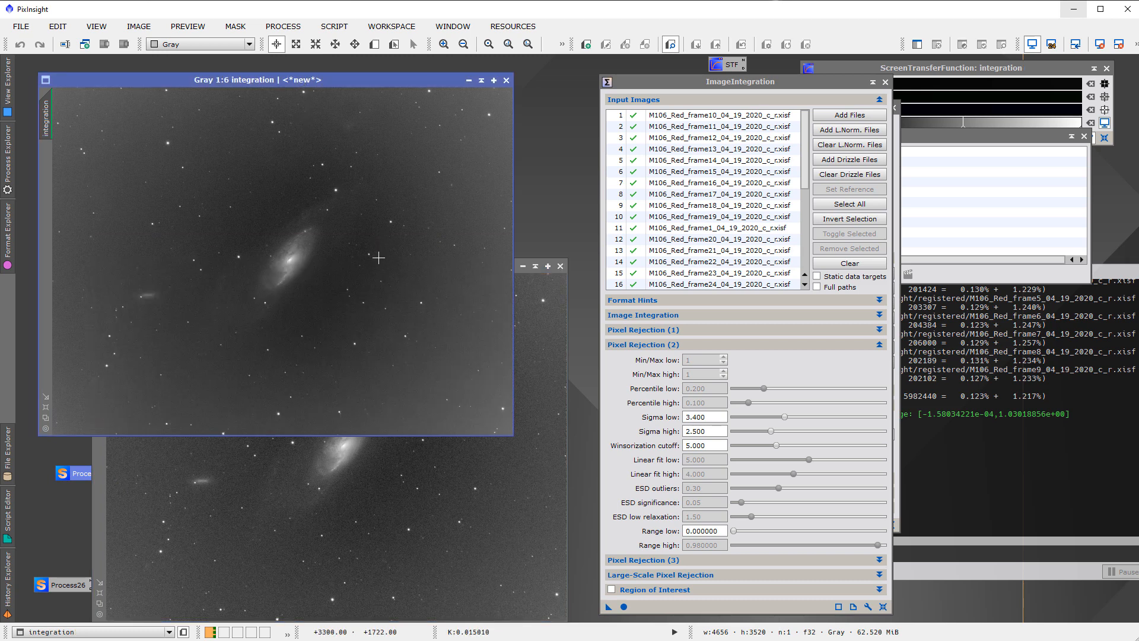
pyautogui.click(466, 470)
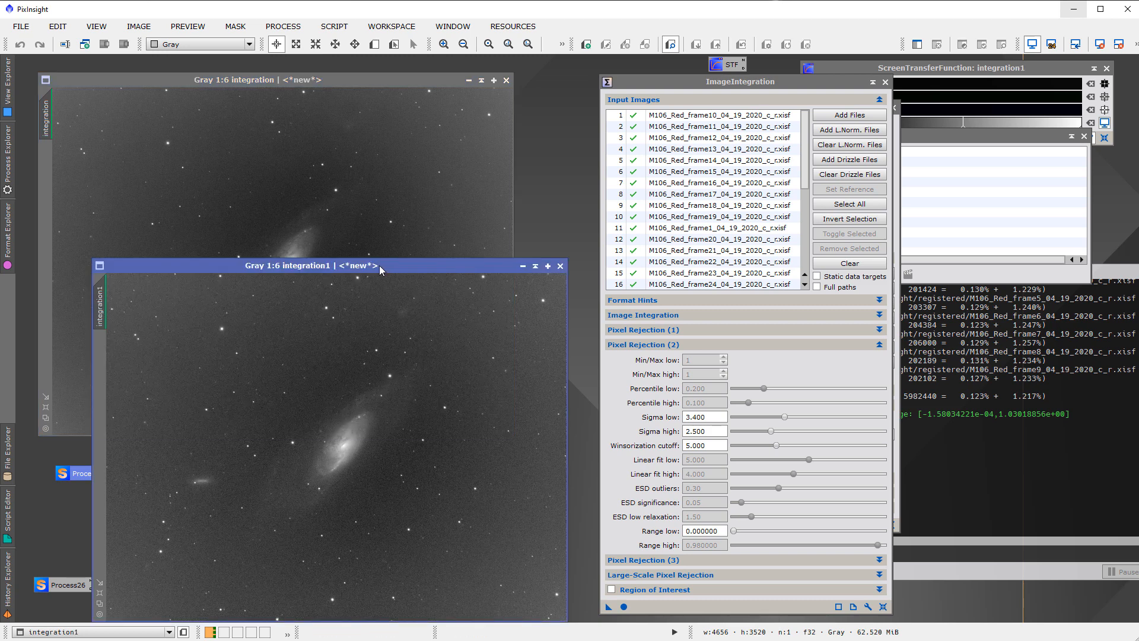
# Close the integration1 image and reopen the recent file masterFlat-BINNING_1-FILTER_Red.xisf, placing it below the integration image's title
pyautogui.moveTo(379, 265); pyautogui.dragTo(372, 189)
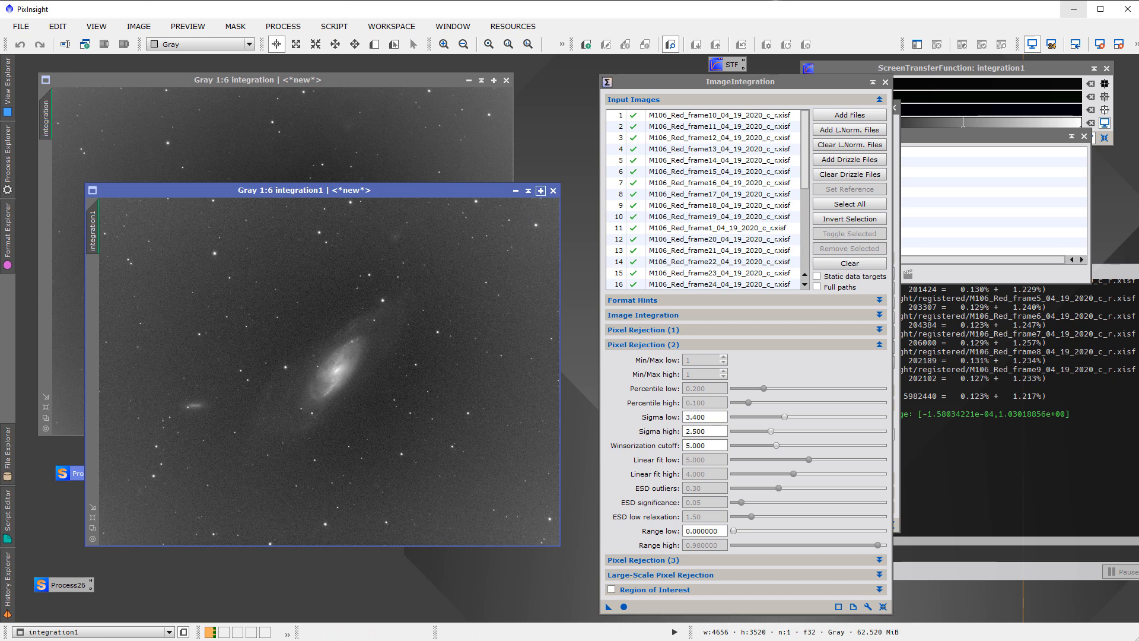
pyautogui.click(553, 190)
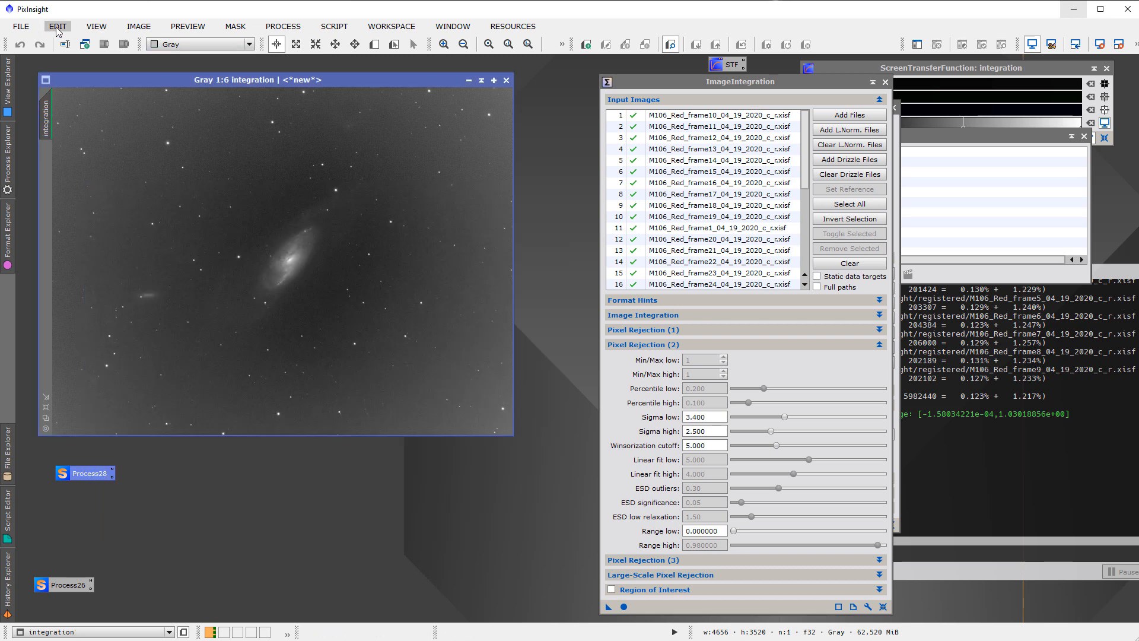
pyautogui.click(21, 26)
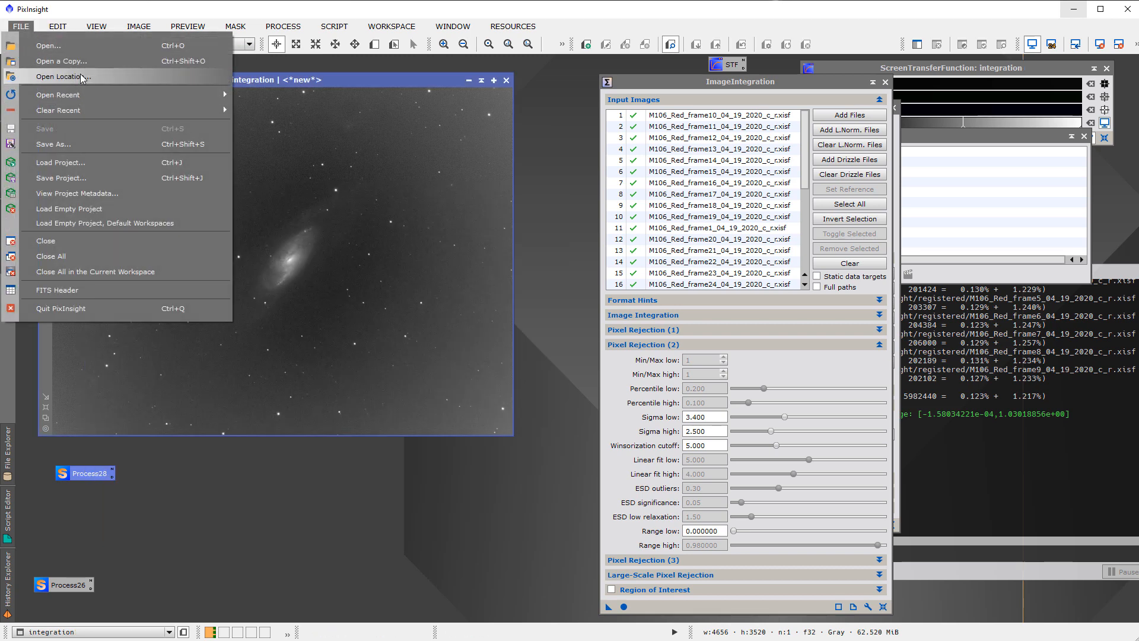
pyautogui.moveTo(137, 94)
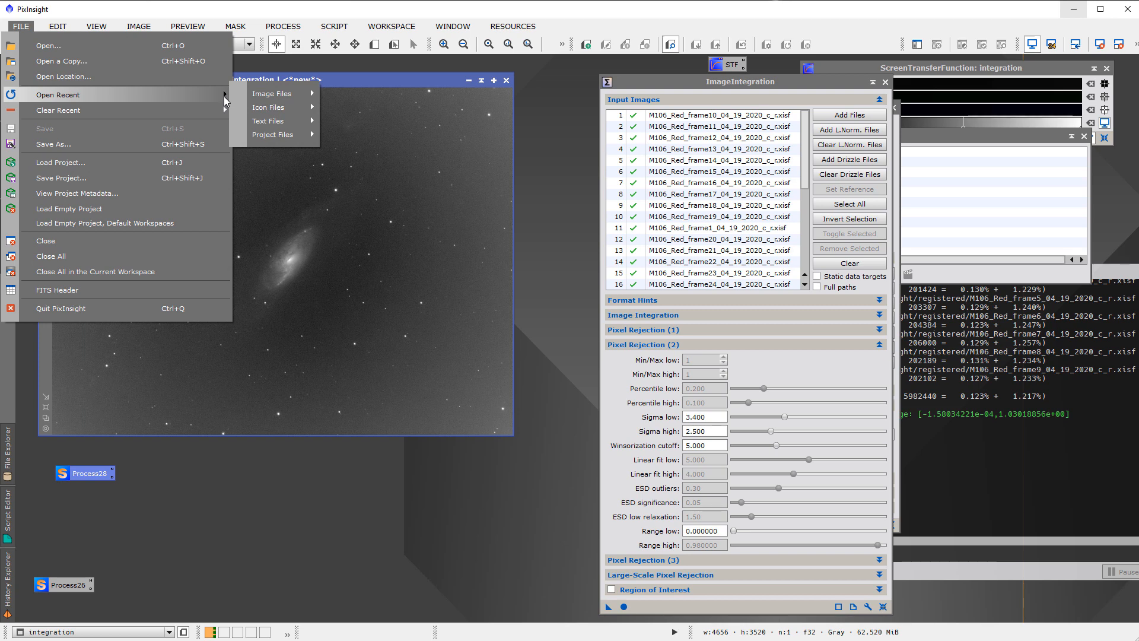
pyautogui.moveTo(261, 93)
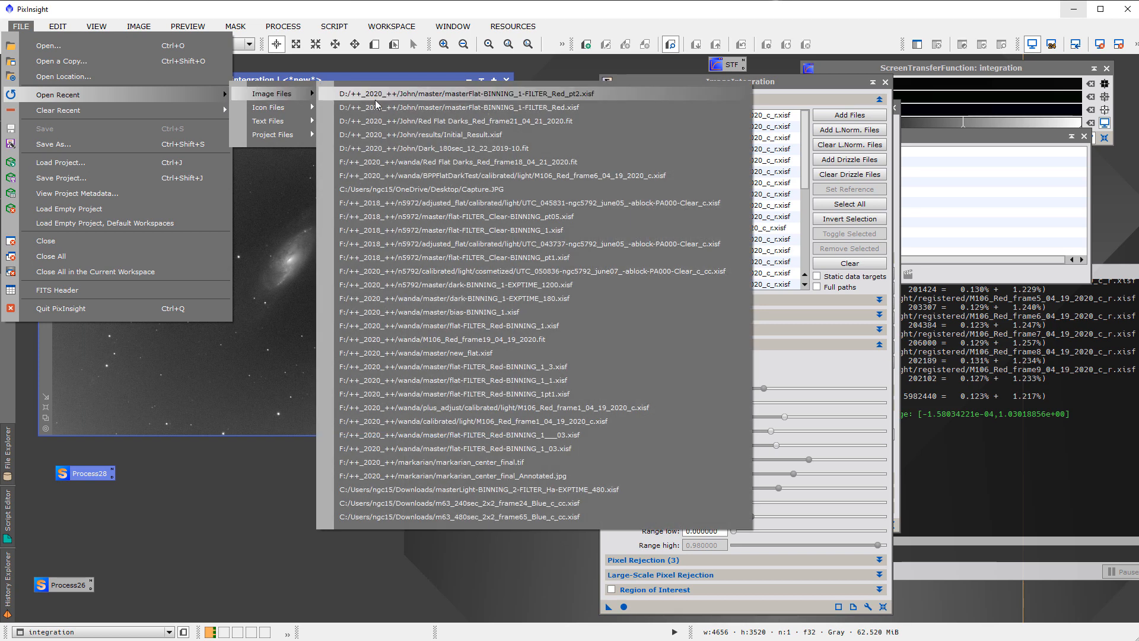
pyautogui.click(392, 105)
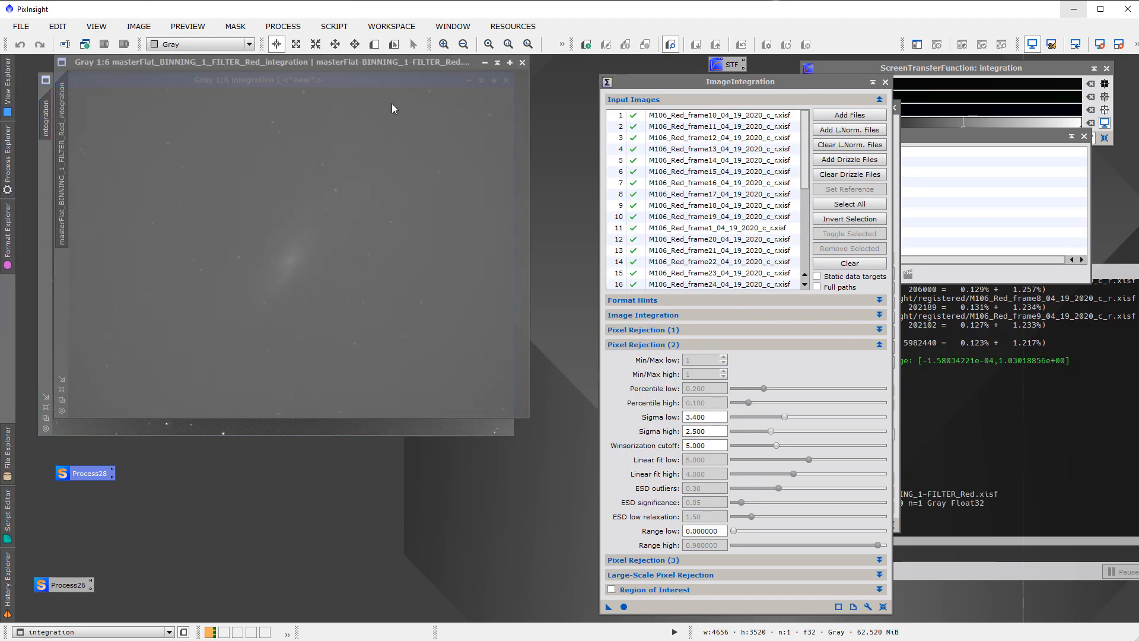
pyautogui.moveTo(316, 62); pyautogui.dragTo(362, 181)
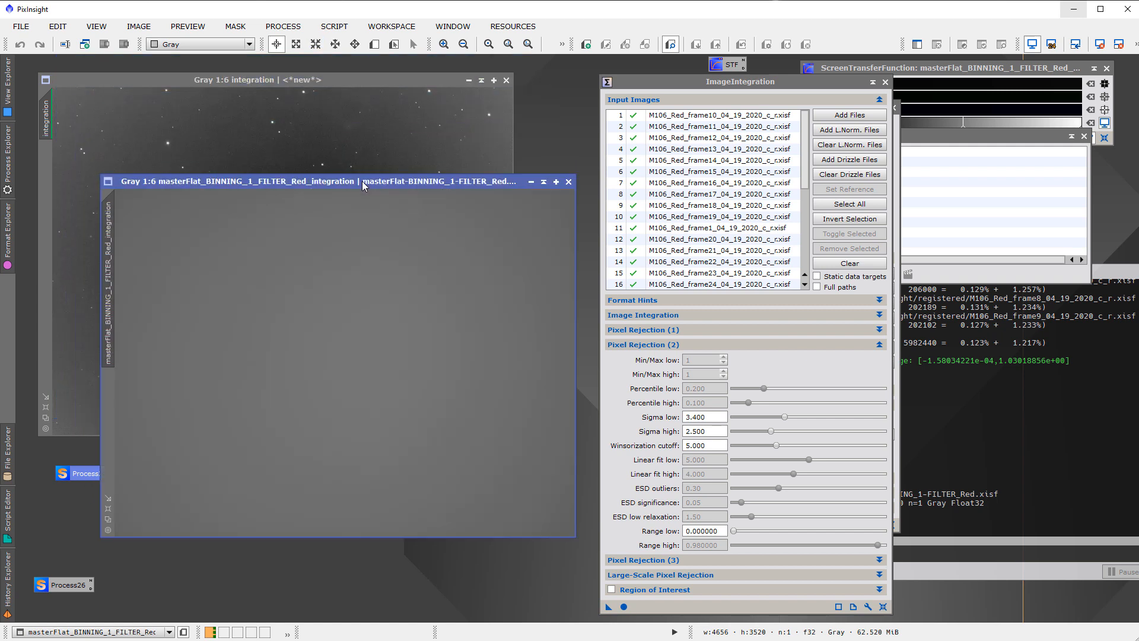
# Open PixelMath and try to apply the expression $T+..35 to the master flat, checking the process console
pyautogui.click(946, 272)
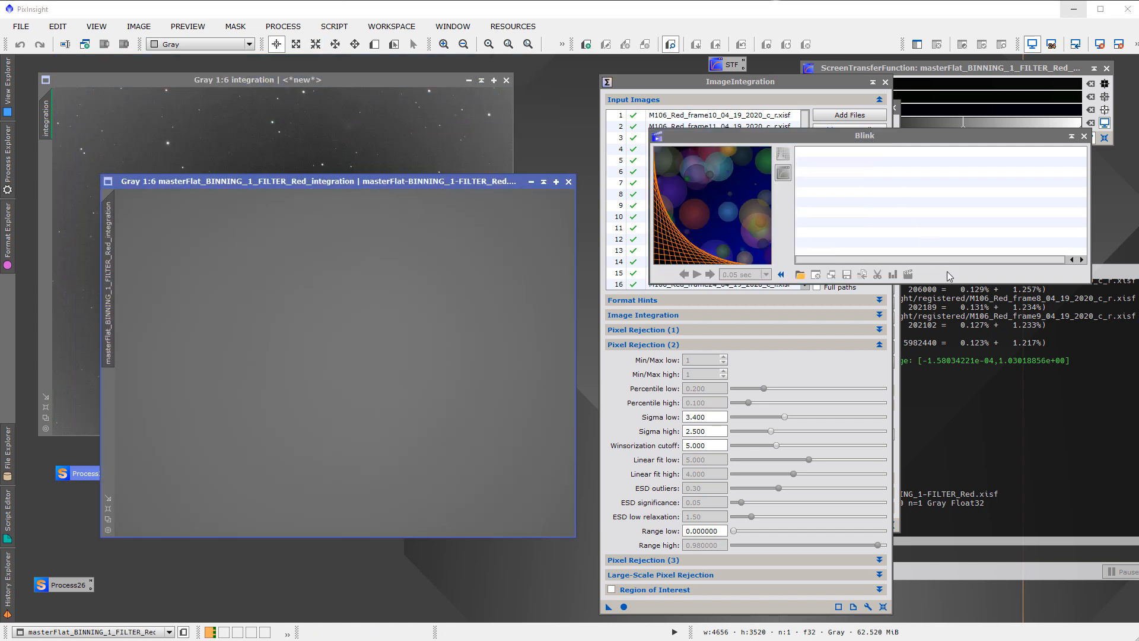
pyautogui.moveTo(803, 132); pyautogui.dragTo(782, 179)
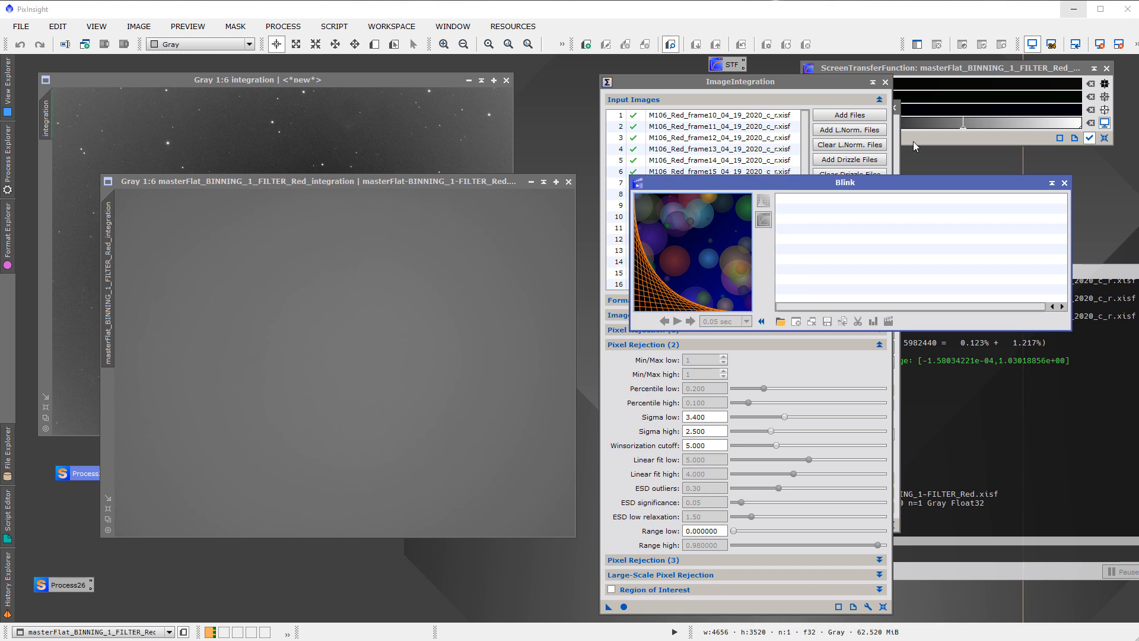
pyautogui.click(285, 26)
pyautogui.moveTo(298, 46)
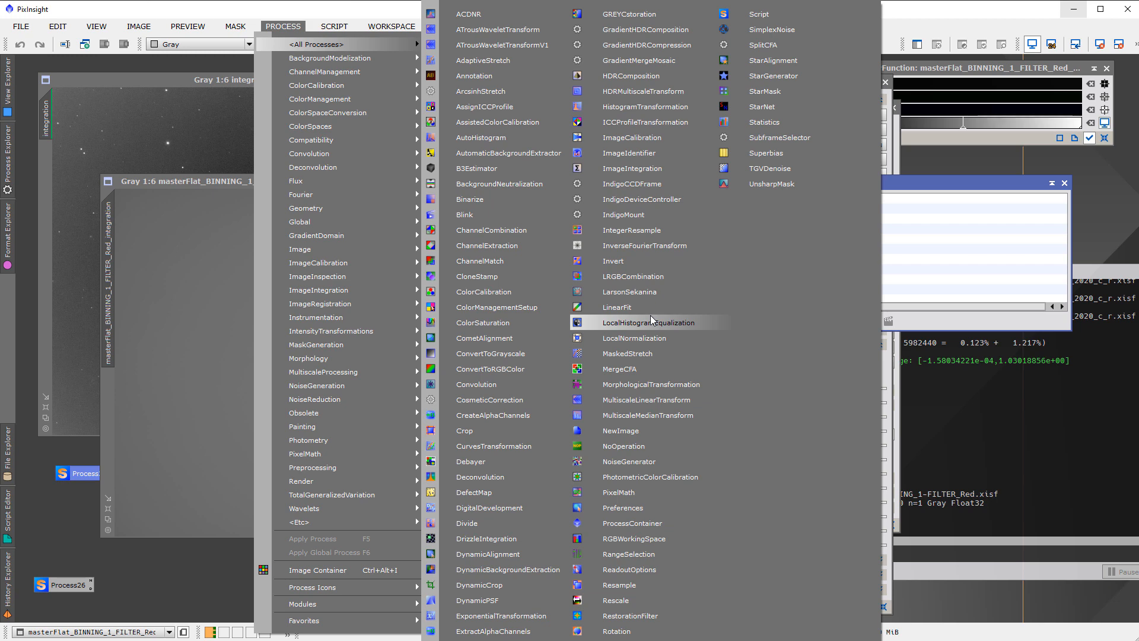
pyautogui.click(647, 492)
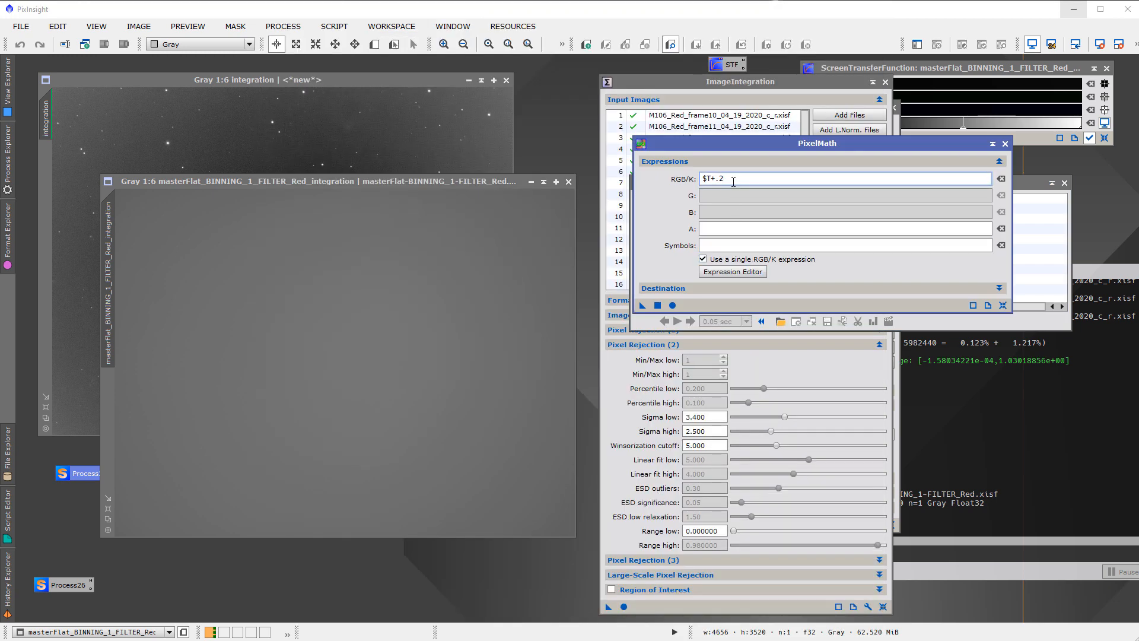
pyautogui.write('.35')
pyautogui.moveTo(642, 305); pyautogui.dragTo(366, 364)
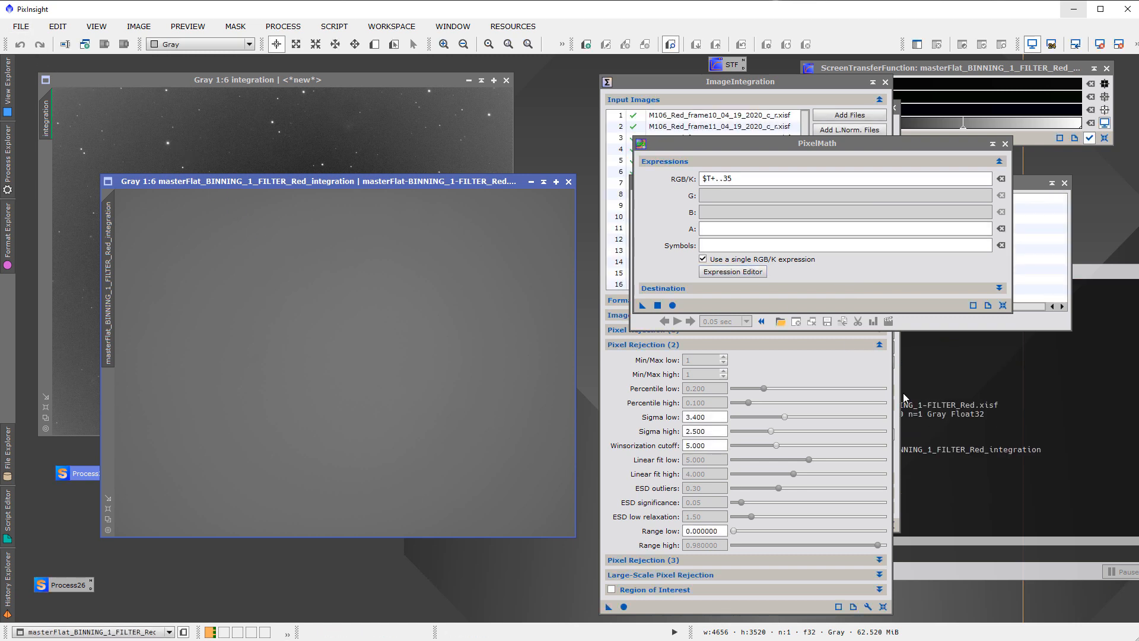
pyautogui.click(912, 421)
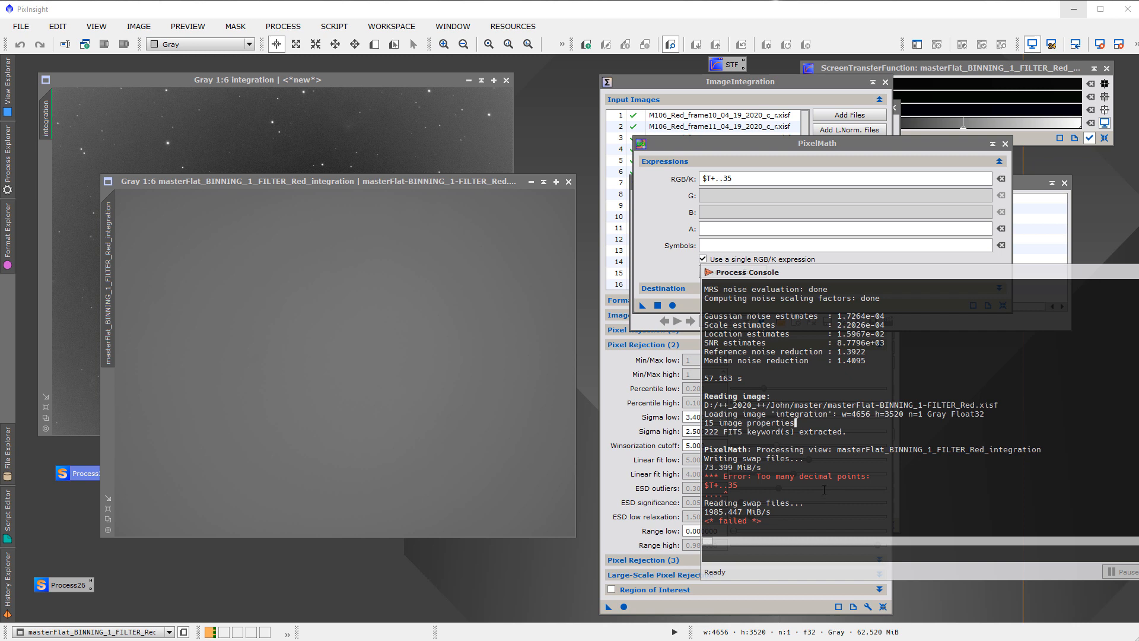
# Correct the PixelMath RGB/K expression to $T+.35 and apply it to the master flat
pyautogui.click(721, 181)
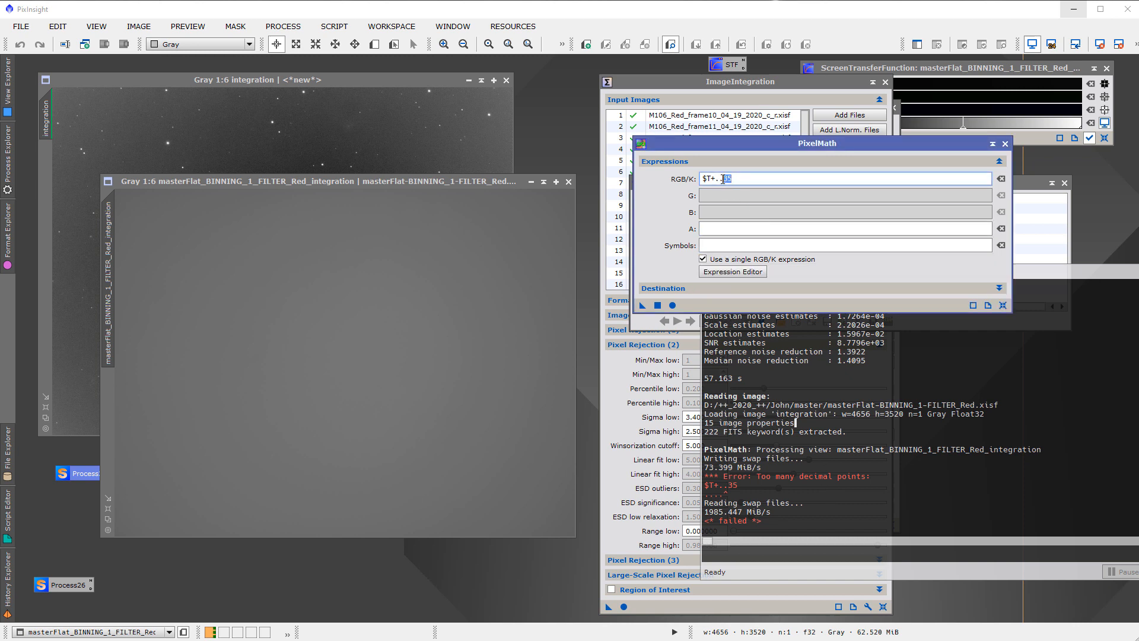
pyautogui.doubleClick(721, 181)
pyautogui.click(721, 179)
pyautogui.press('BackSpace')
pyautogui.moveTo(642, 306); pyautogui.dragTo(420, 360)
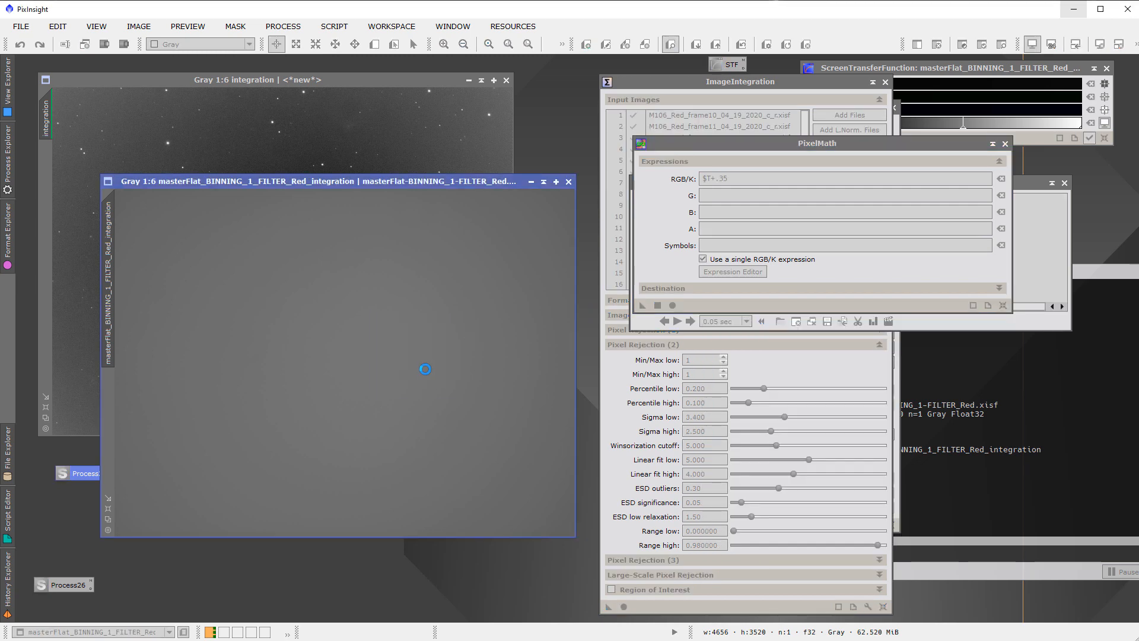
# Auto-stretch the screen display of the offset master flat
pyautogui.click(25, 31)
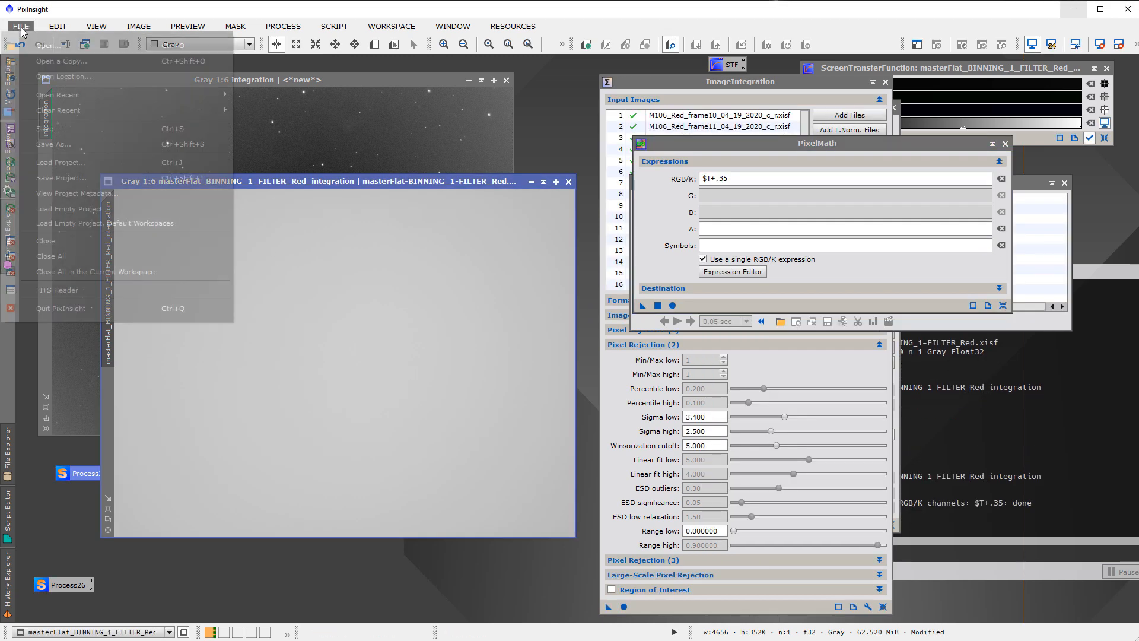
pyautogui.click(448, 320)
pyautogui.hotkey('ctrl', 'a')
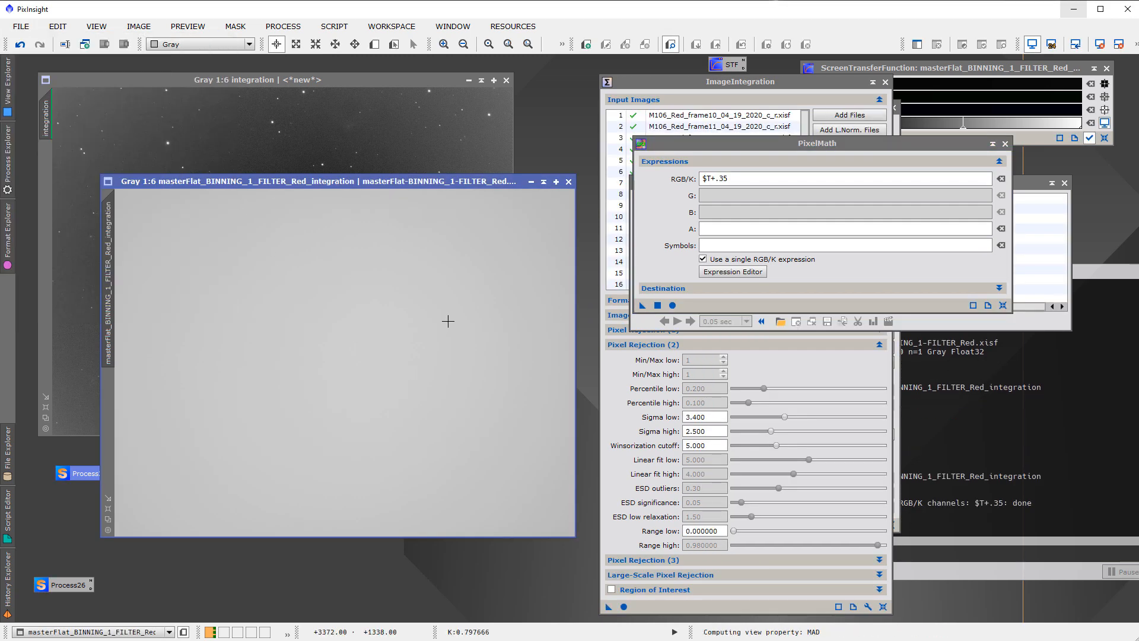
# Save the offset flat as masterFlat-BINNING_1-FILTER_Red_pt35.xisf in the master folder with 32-bit floating point samples, then close the image
pyautogui.click(27, 26)
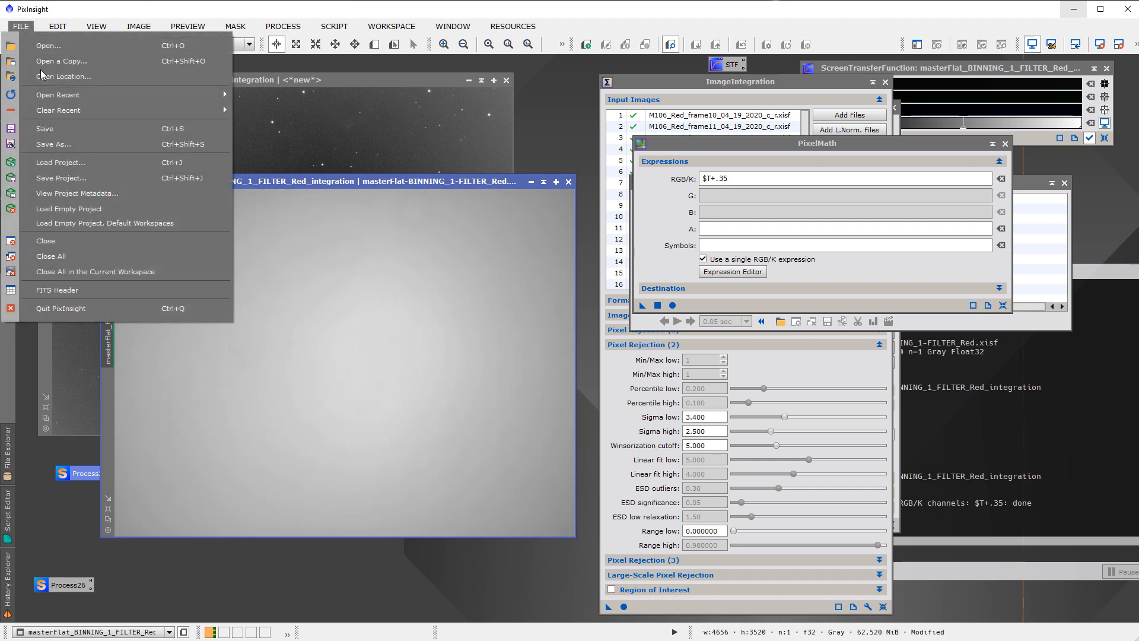
pyautogui.click(94, 141)
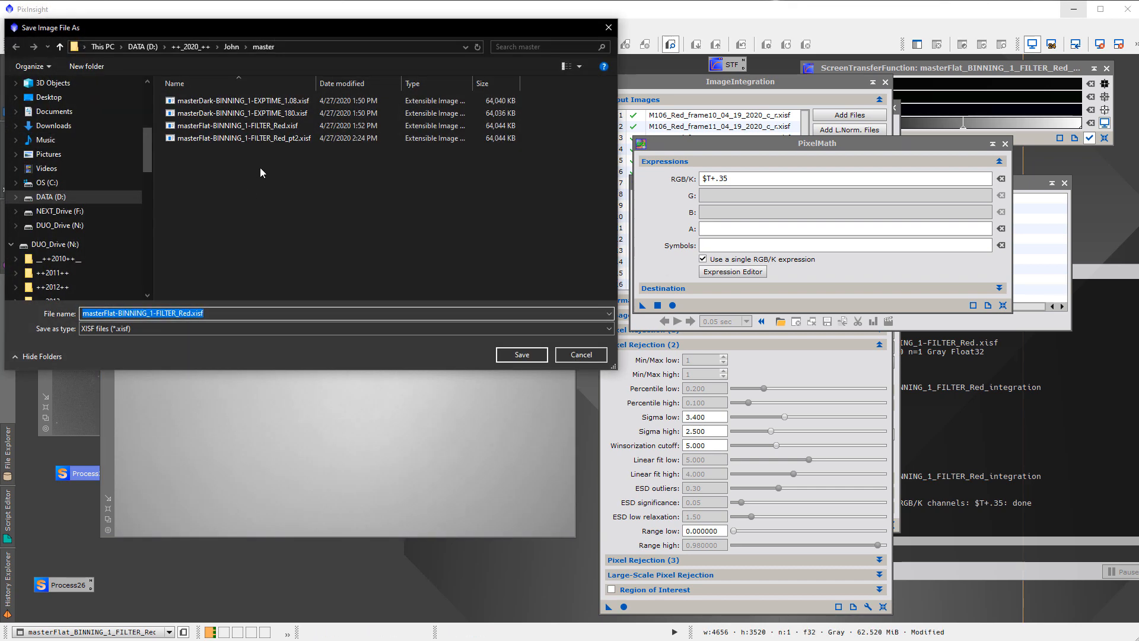
pyautogui.click(273, 137)
pyautogui.click(202, 315)
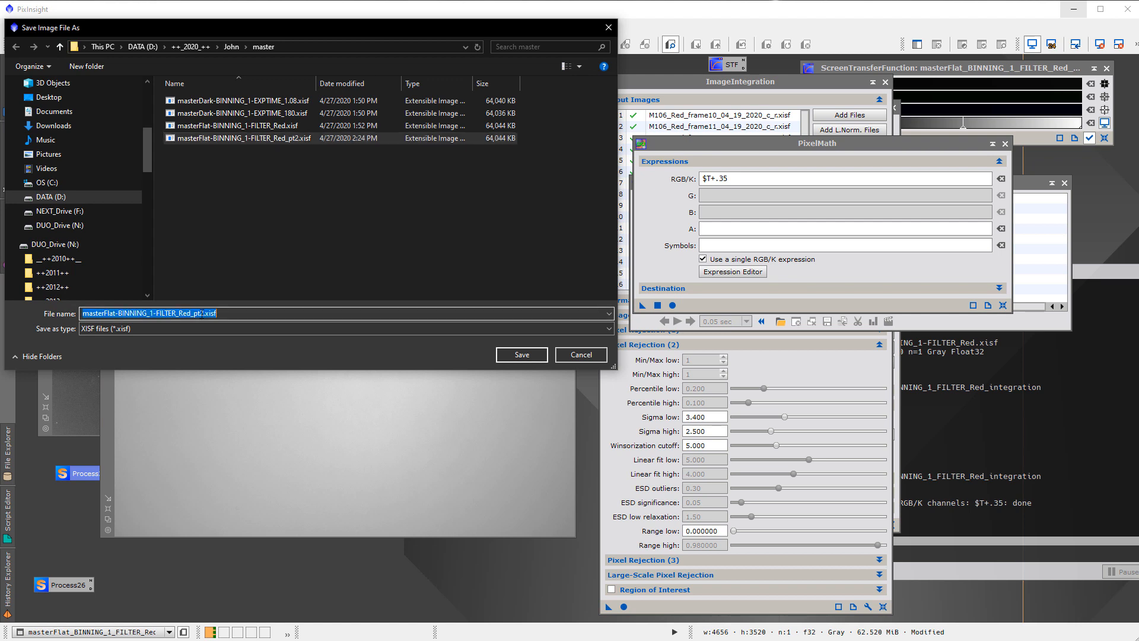
pyautogui.click(202, 315)
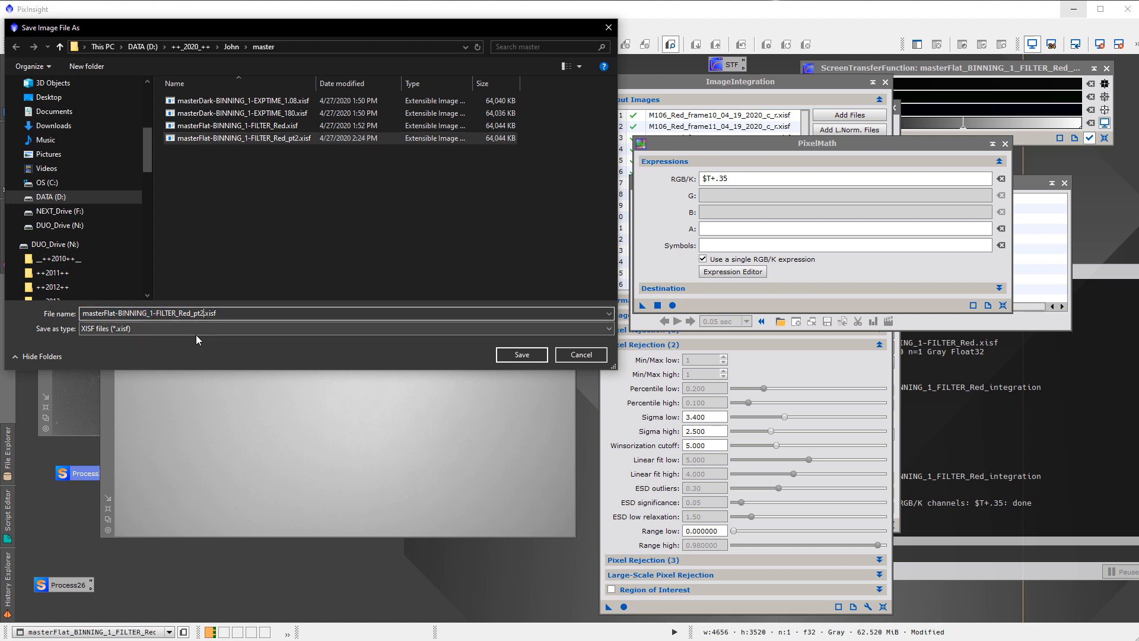
pyautogui.press('BackSpace')
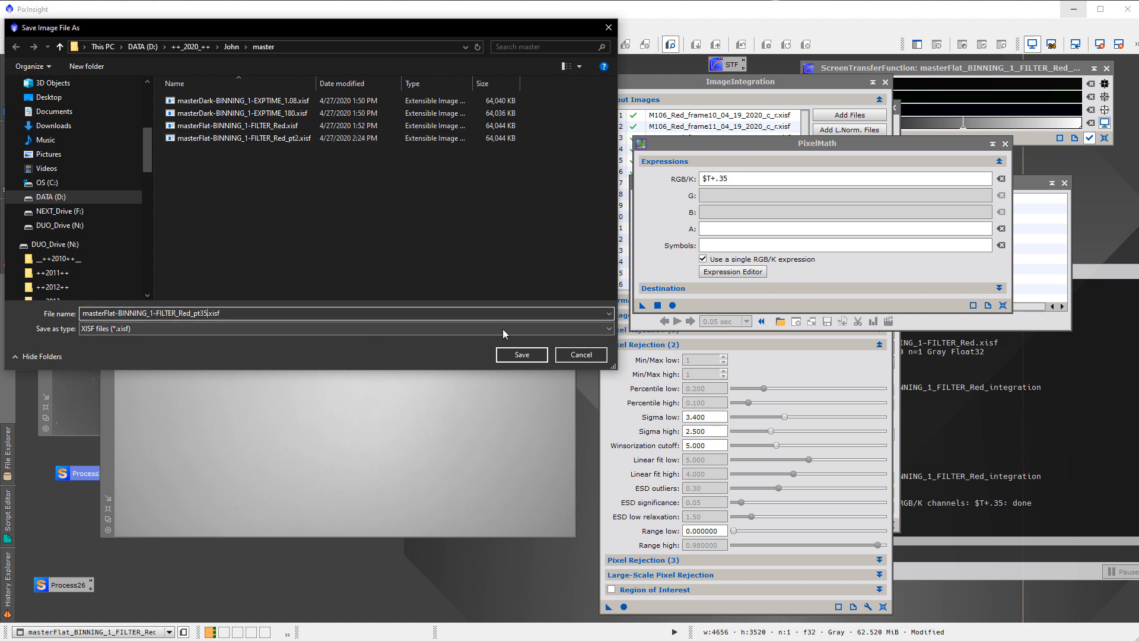
pyautogui.click(525, 354)
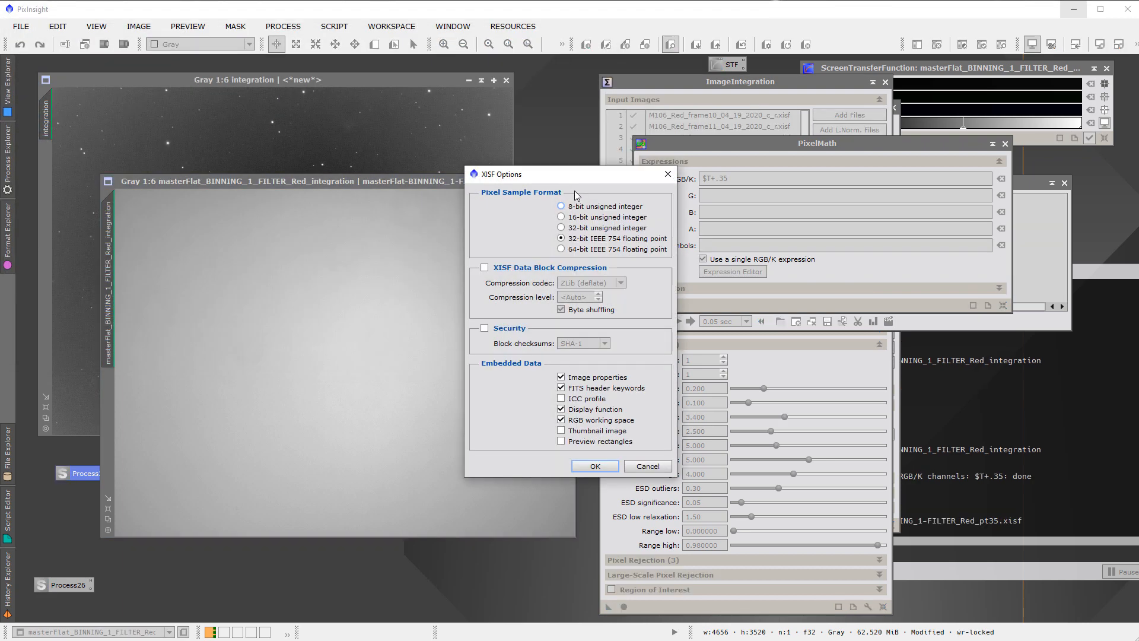
pyautogui.click(595, 466)
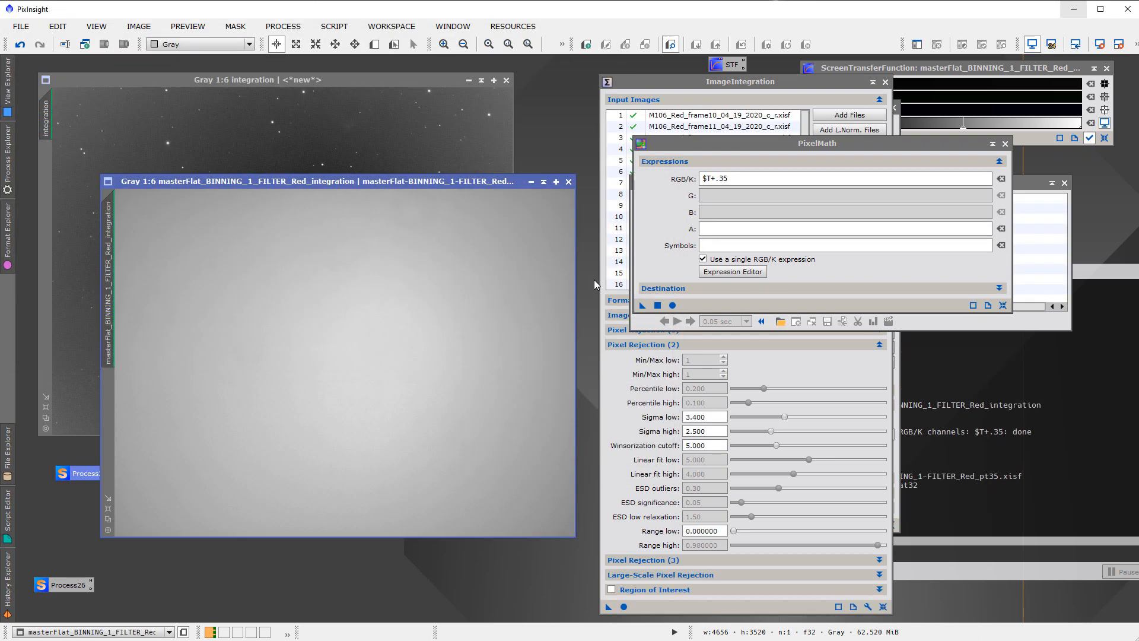
pyautogui.click(567, 185)
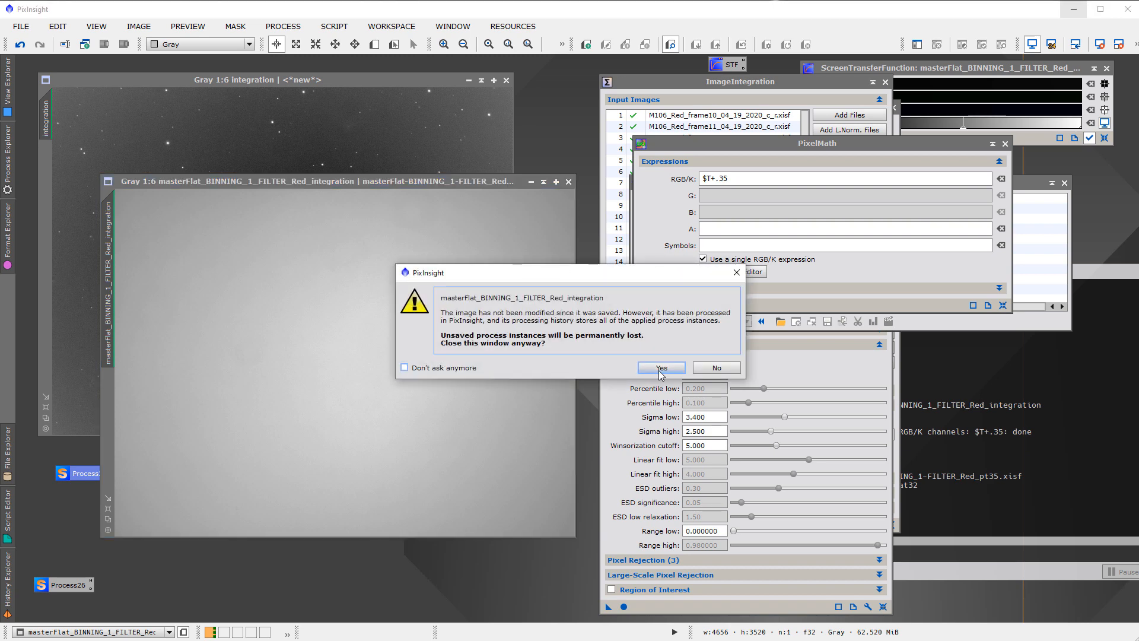
pyautogui.click(656, 371)
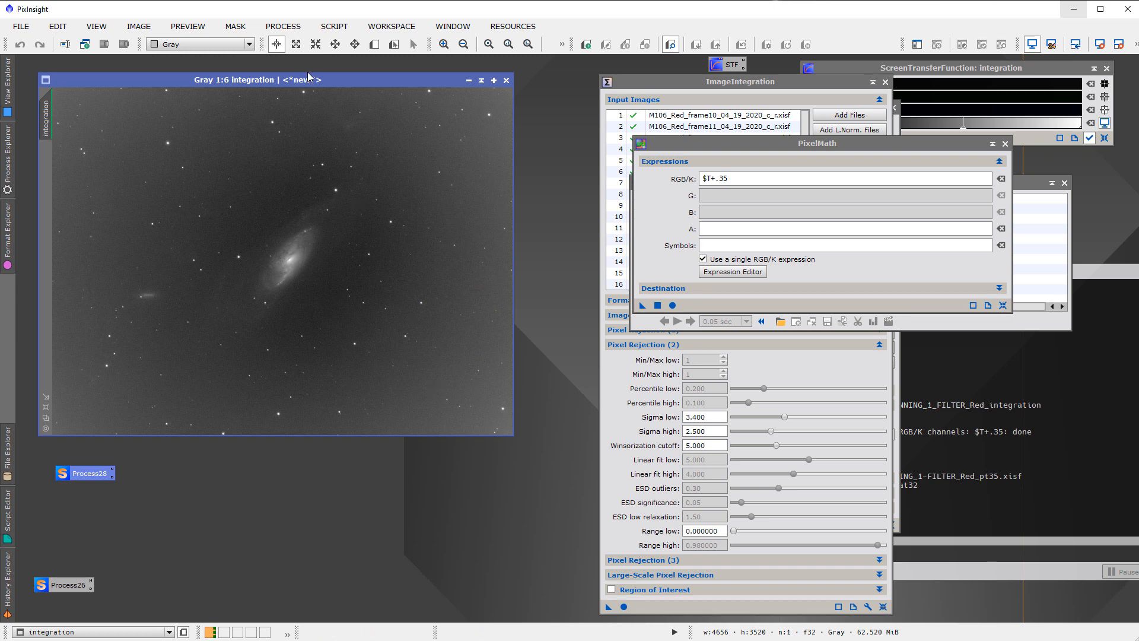
# Replace the master flat in the Weighted Batch Preprocessing script with masterFlat-BINNING_1-FILTER_Red_pt35.xisf from the master folder
pyautogui.moveTo(316, 81); pyautogui.dragTo(317, 76)
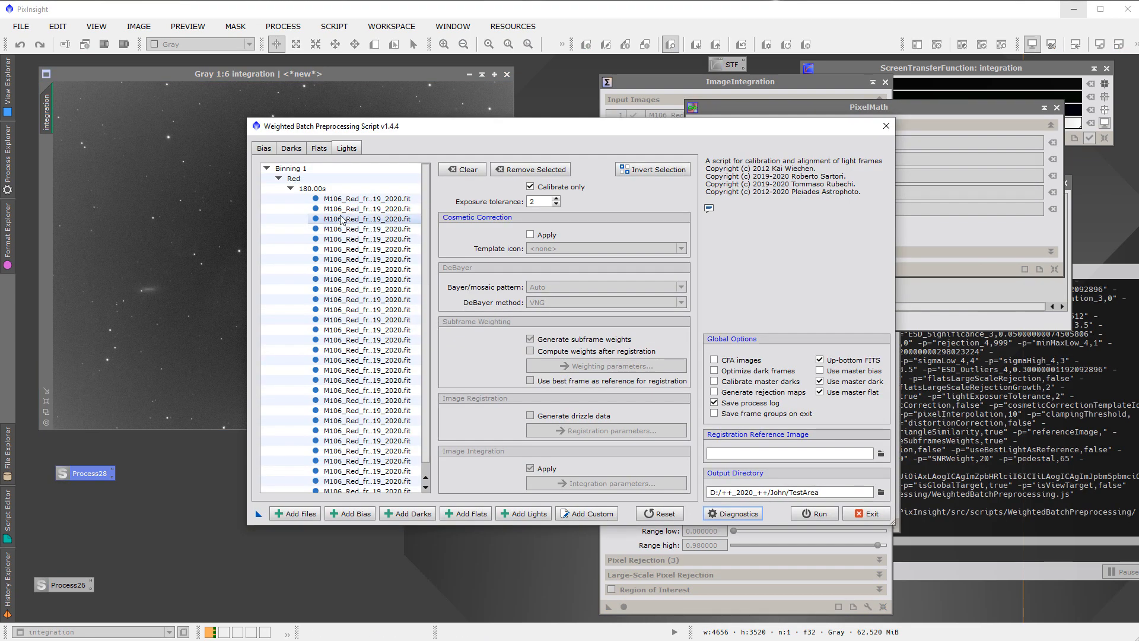
pyautogui.click(318, 148)
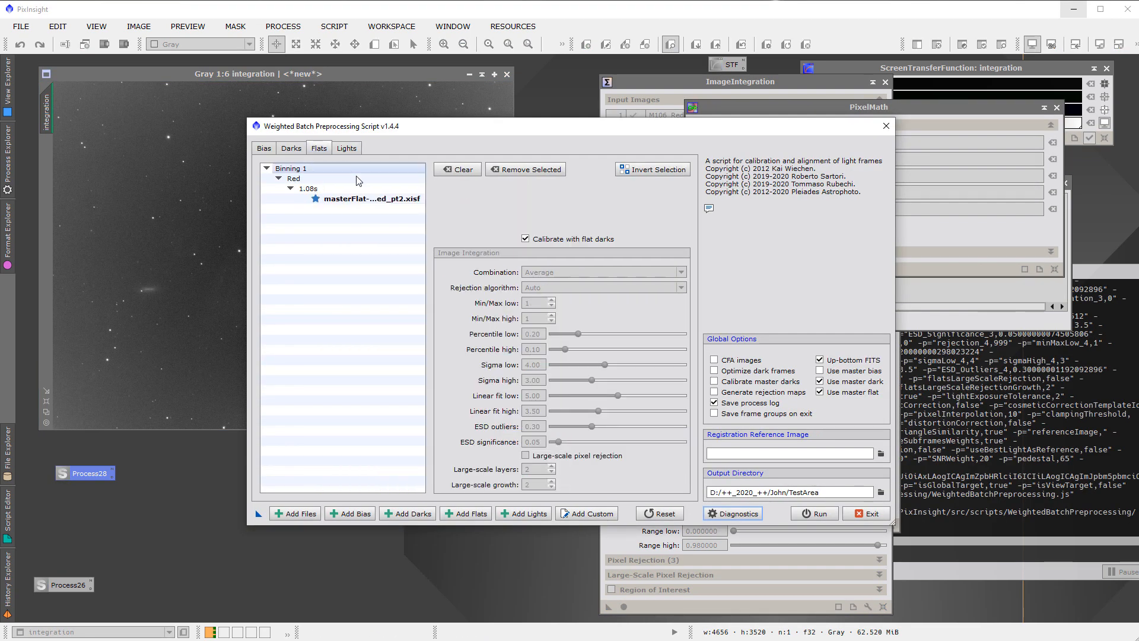
pyautogui.click(457, 169)
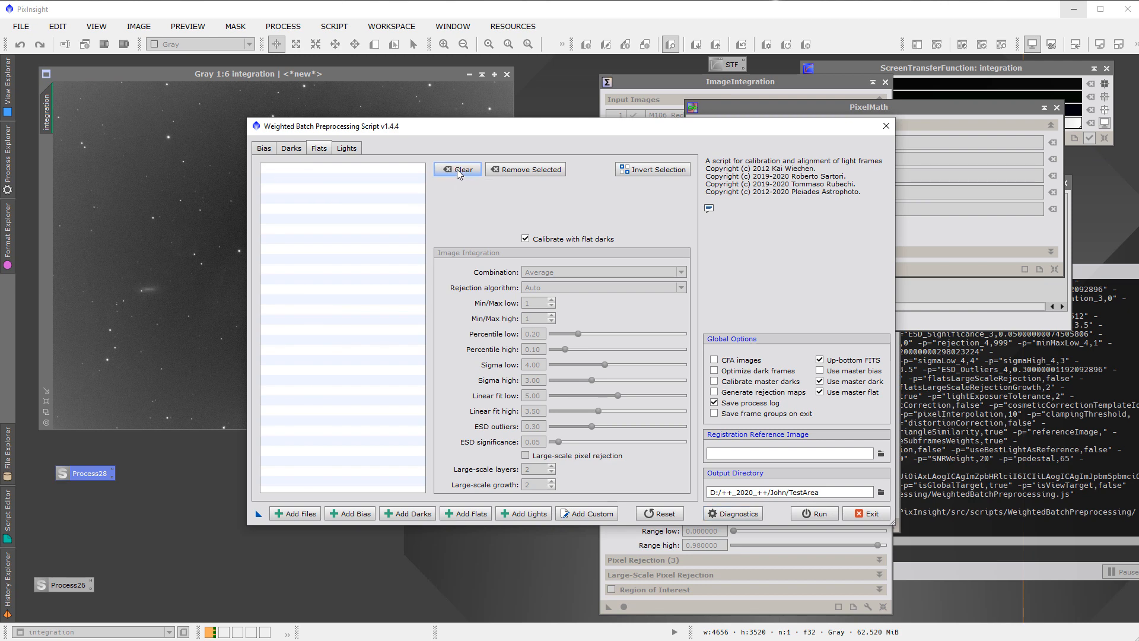
pyautogui.click(293, 514)
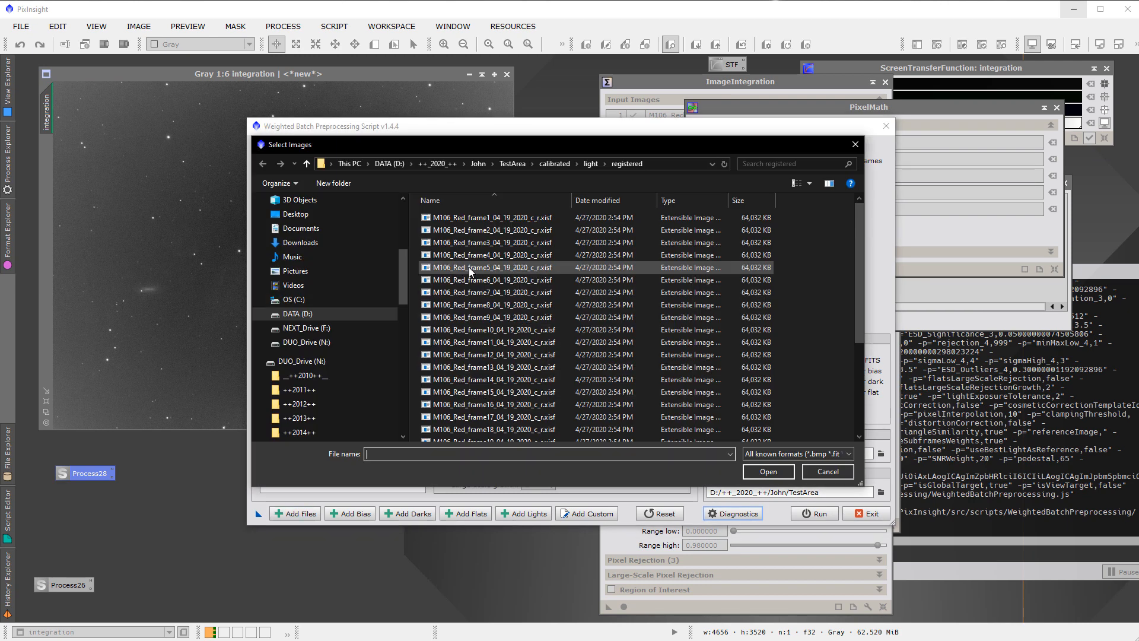
pyautogui.click(476, 164)
pyautogui.doubleClick(452, 255)
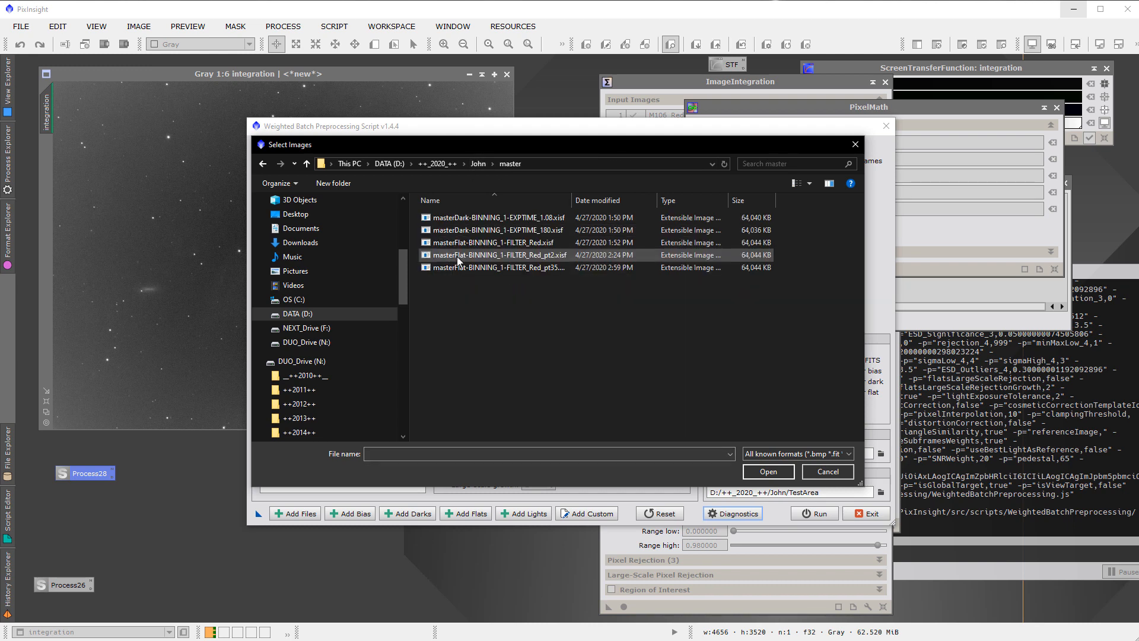
pyautogui.click(541, 268)
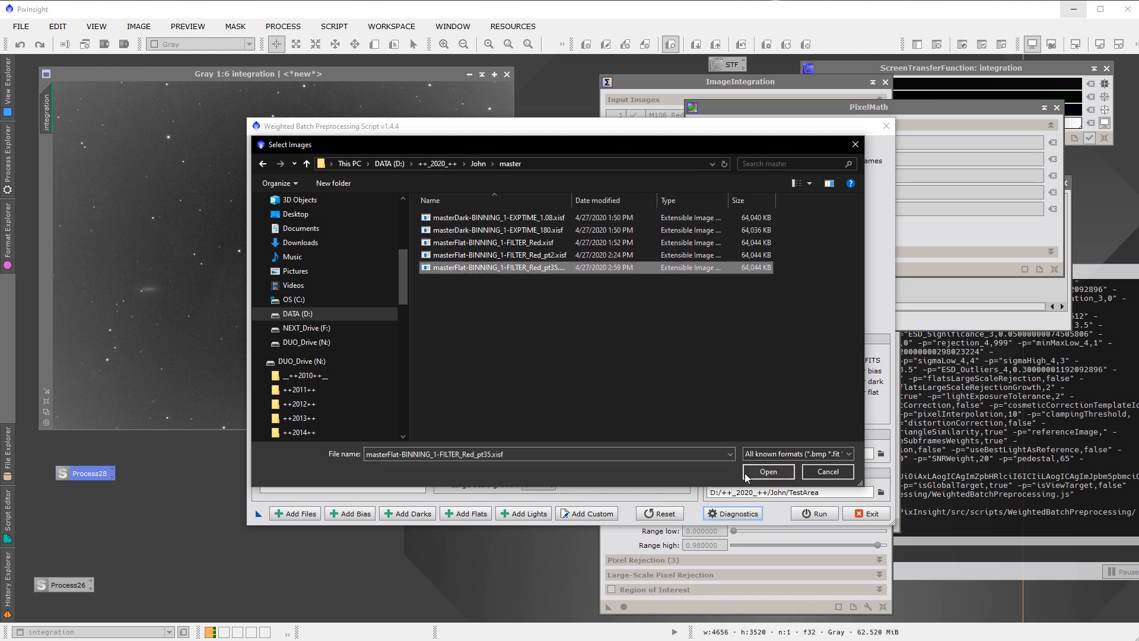
pyautogui.click(767, 471)
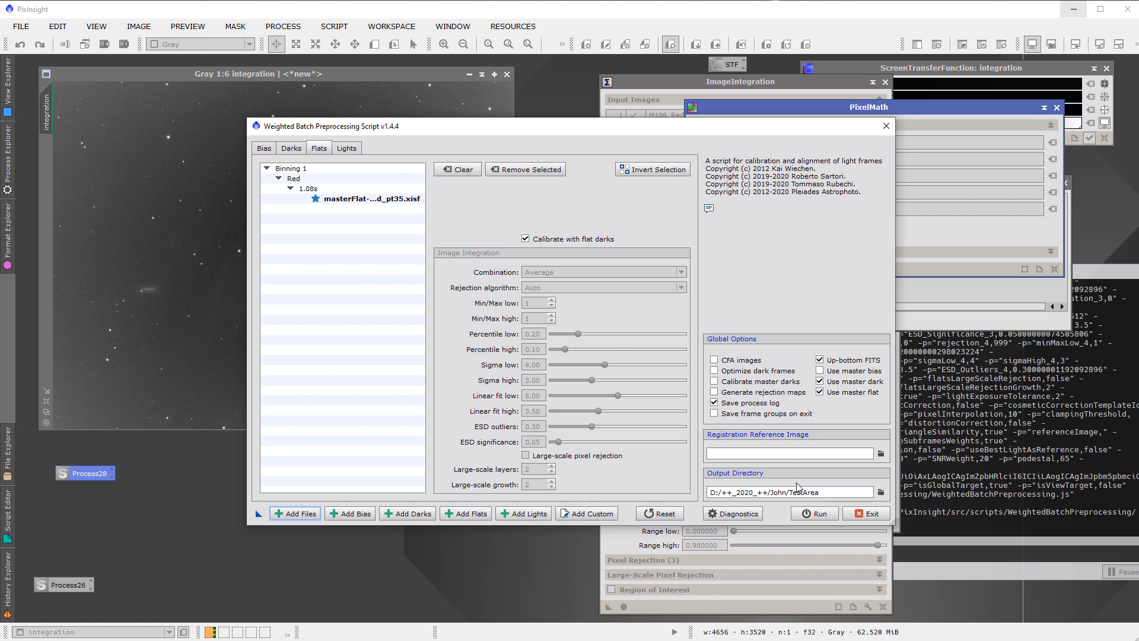
# Review the preprocessing script's diagnostic messages about bias frames and bias-subtracted master darks, and check the loaded darks and lights
pyautogui.click(820, 517)
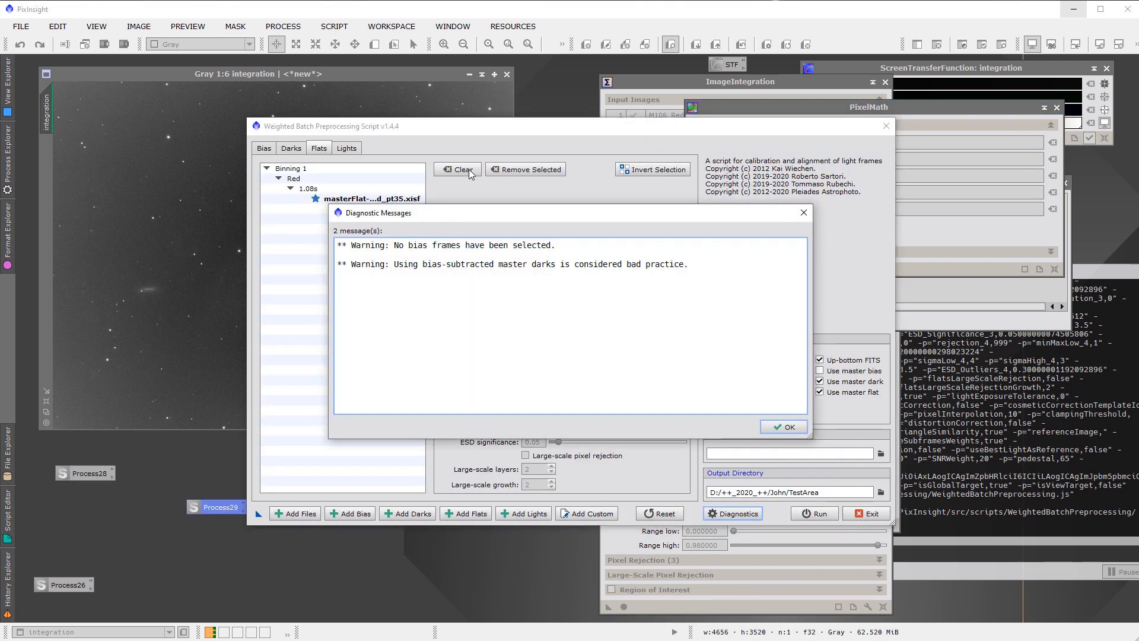
pyautogui.moveTo(691, 267); pyautogui.dragTo(436, 277)
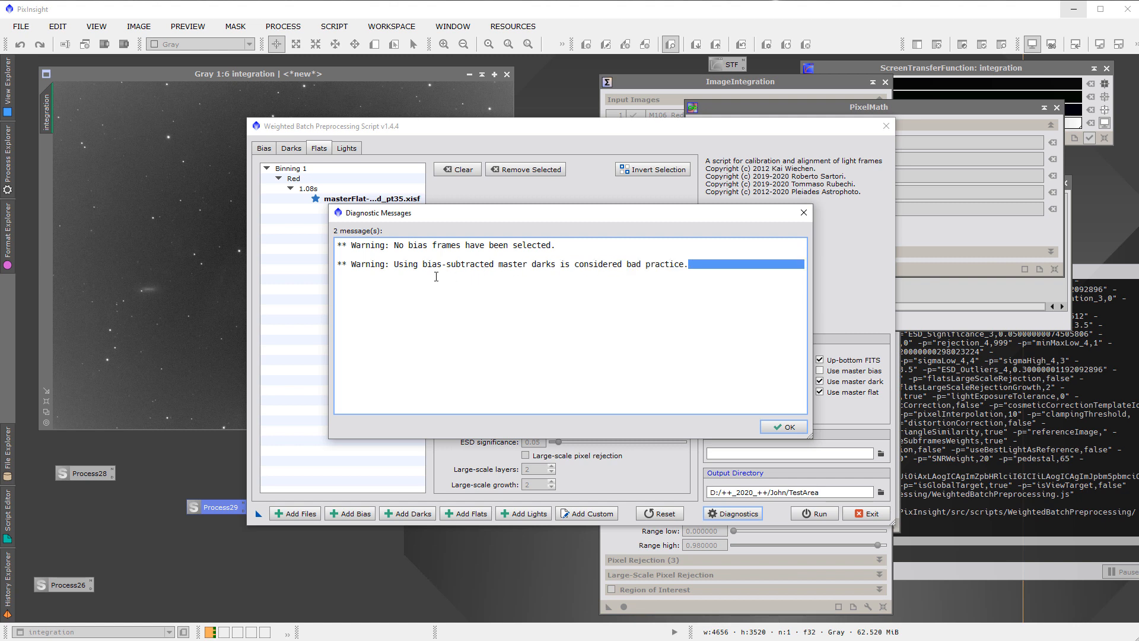
pyautogui.moveTo(361, 274); pyautogui.dragTo(340, 266)
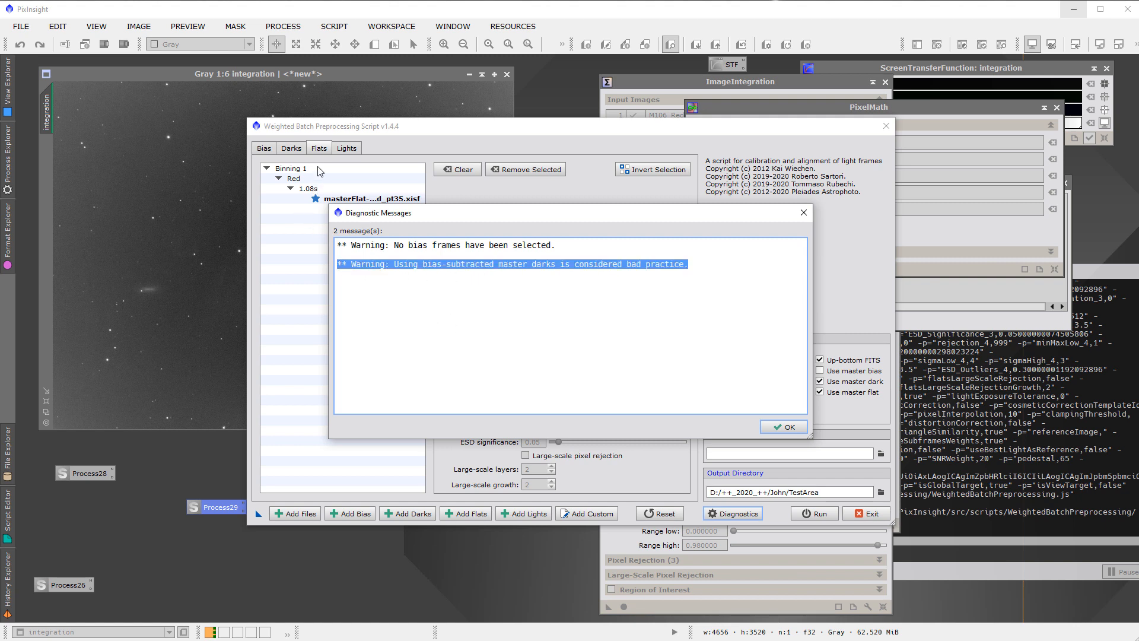
pyautogui.click(790, 428)
pyautogui.click(290, 149)
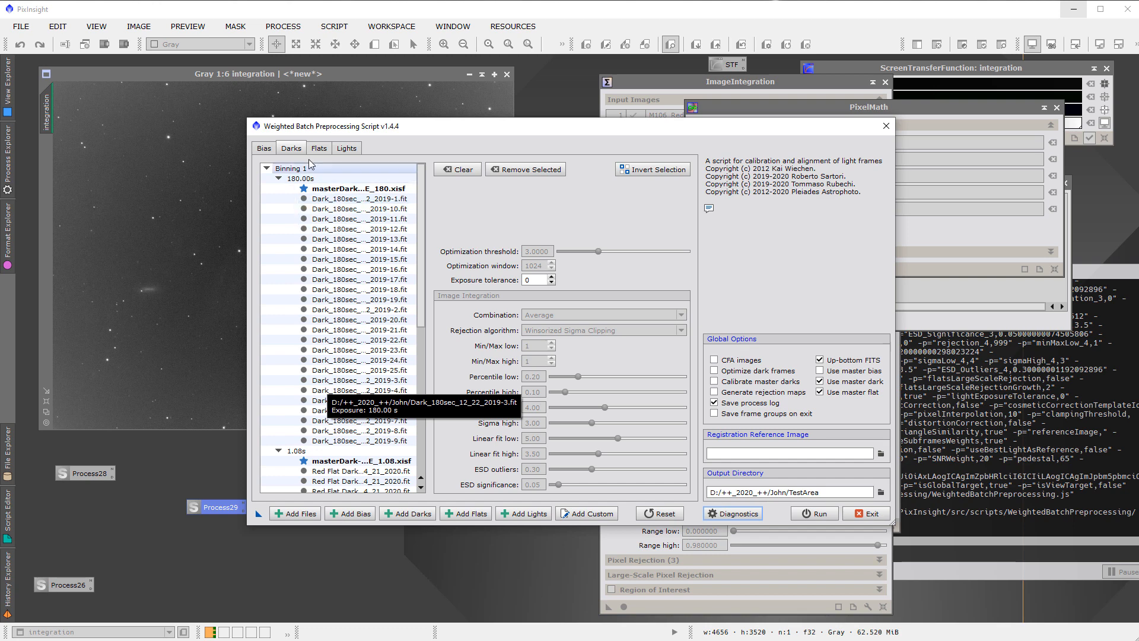
pyautogui.click(338, 151)
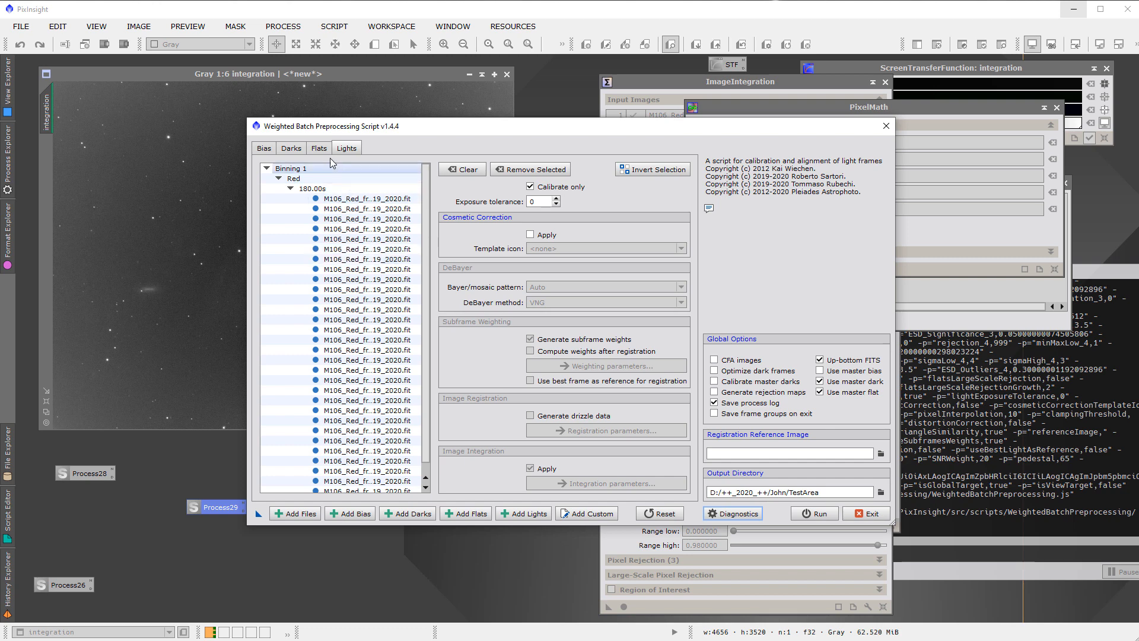
# Run the calibration of the red lights with the offset master flat despite the diagnostic warnings, and exit the preprocessing script
pyautogui.click(806, 514)
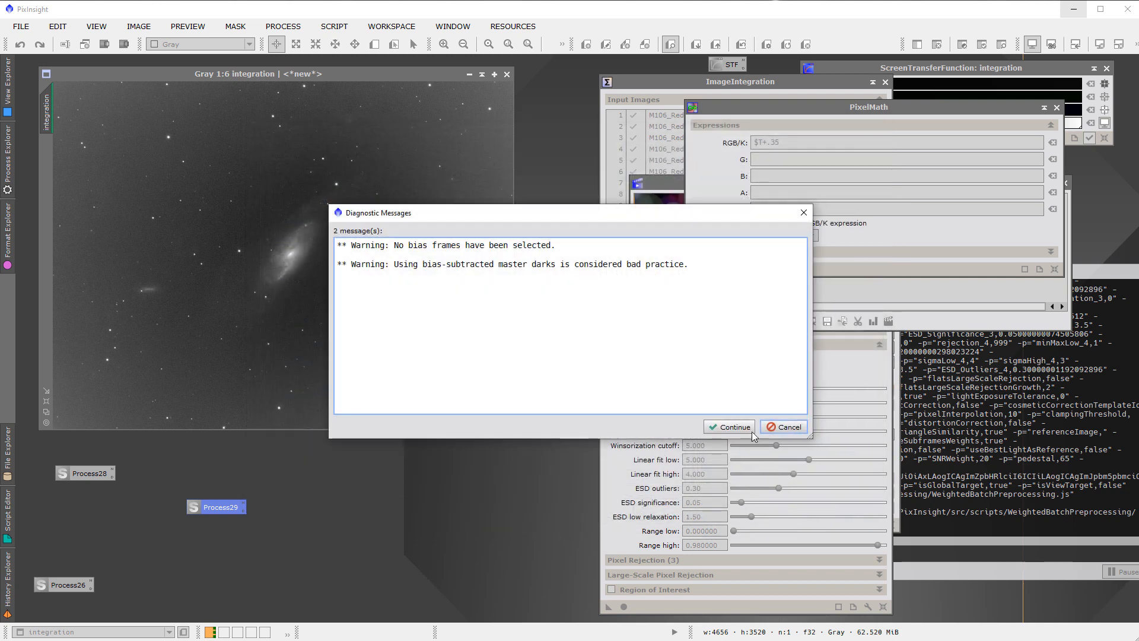
pyautogui.click(731, 427)
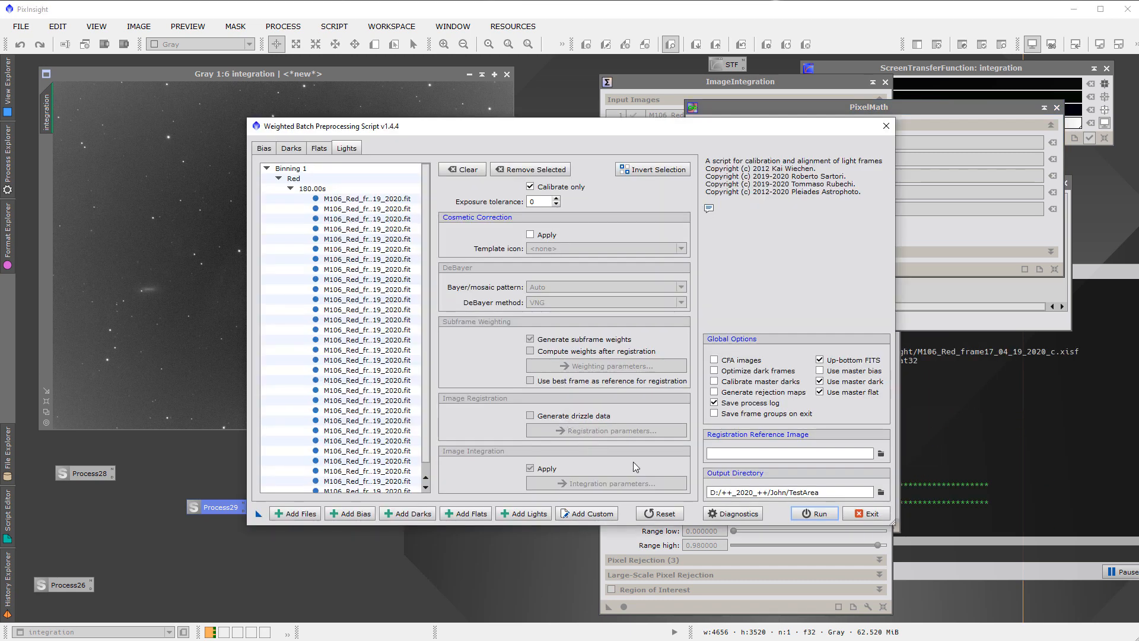
pyautogui.click(866, 515)
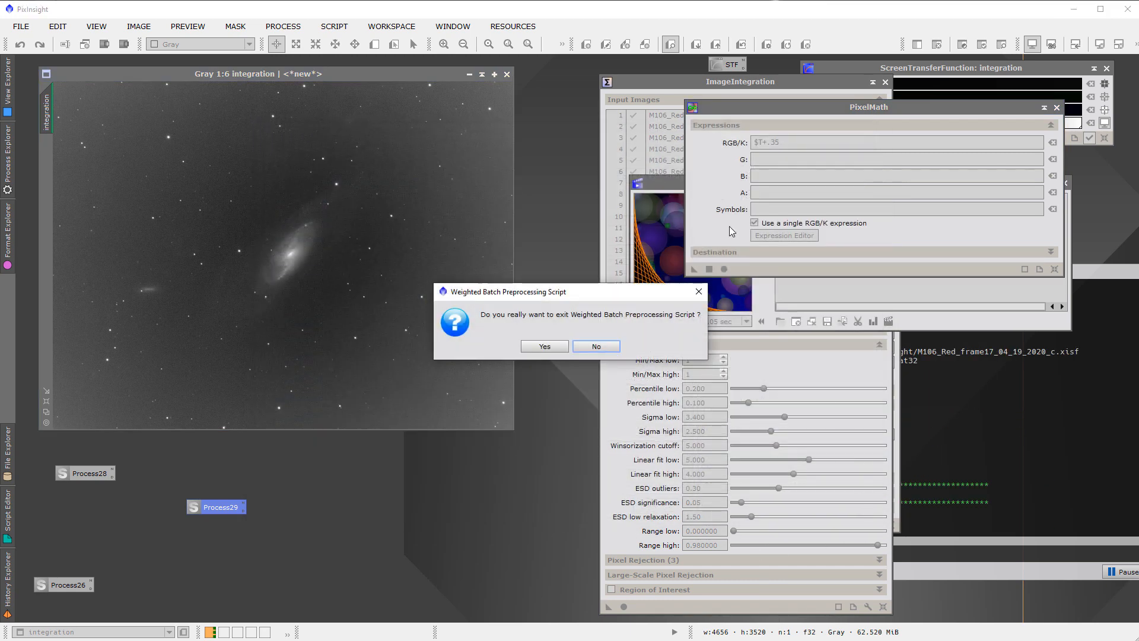
pyautogui.click(699, 292)
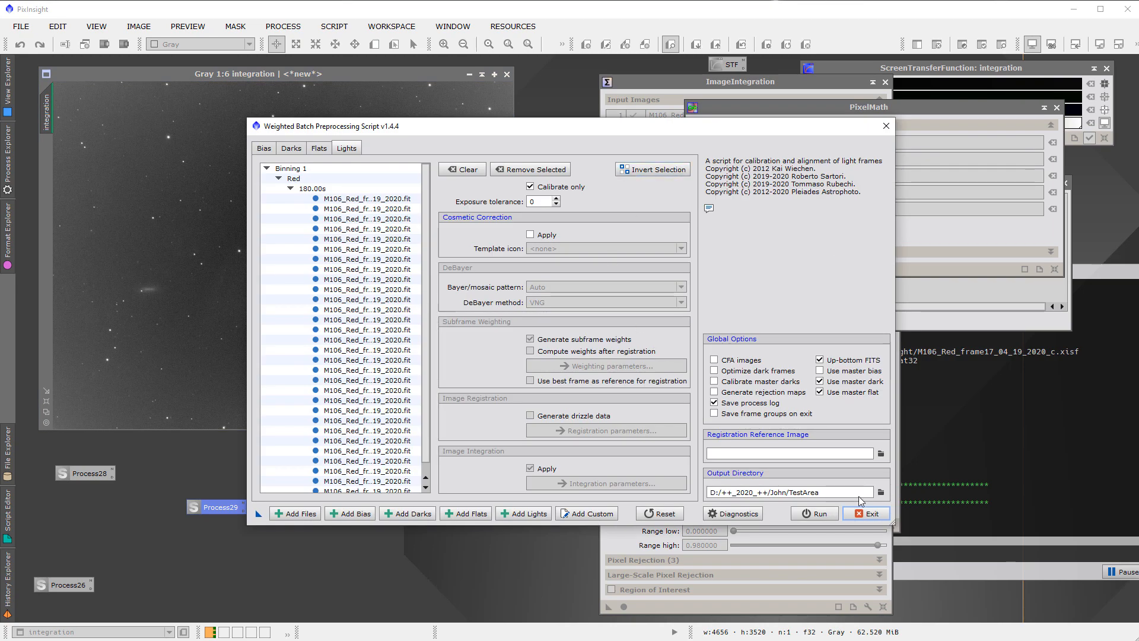
pyautogui.click(863, 514)
pyautogui.click(551, 347)
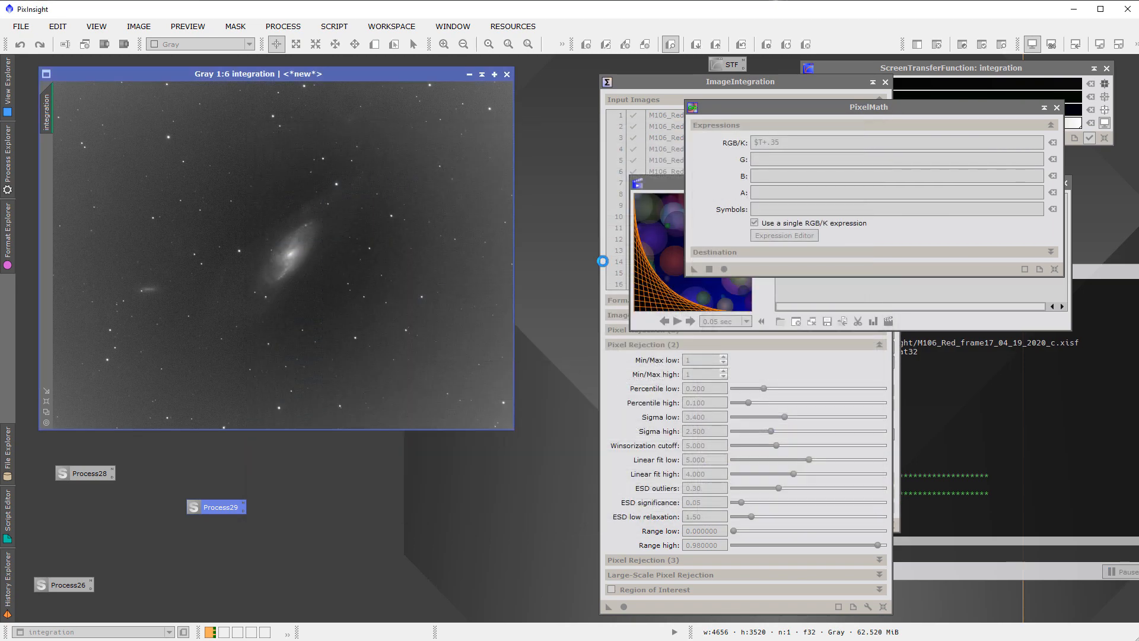
# Delete all old registered frames in TestArea/calibrated/light/registered through StarAlignment's target file browser, leaving its target list as is
pyautogui.moveTo(656, 77); pyautogui.dragTo(468, 93)
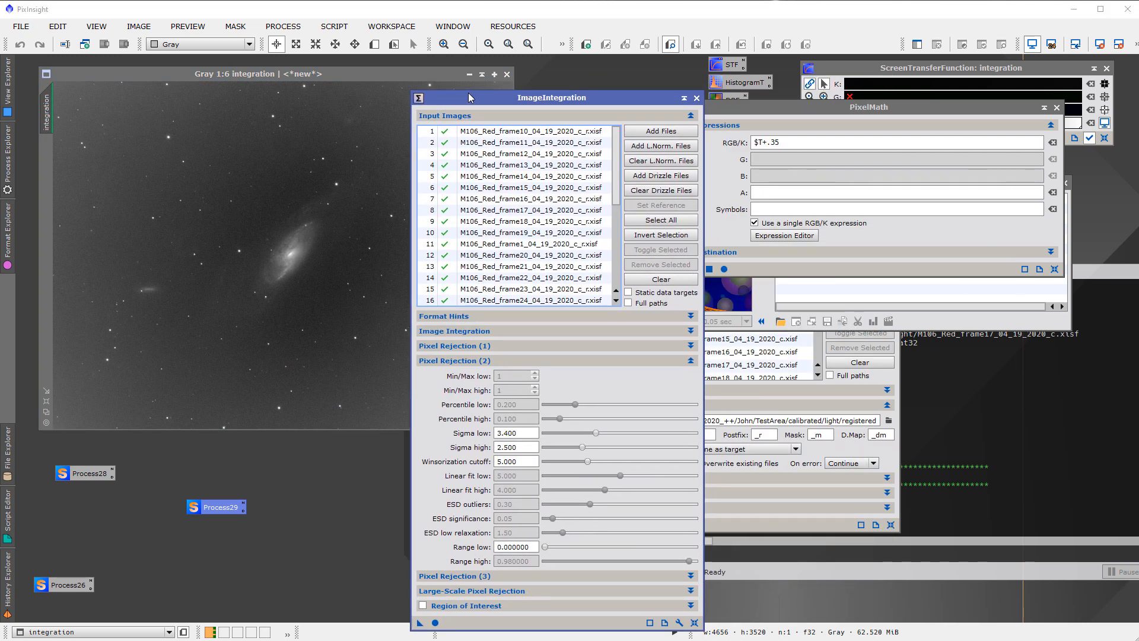
pyautogui.click(759, 528)
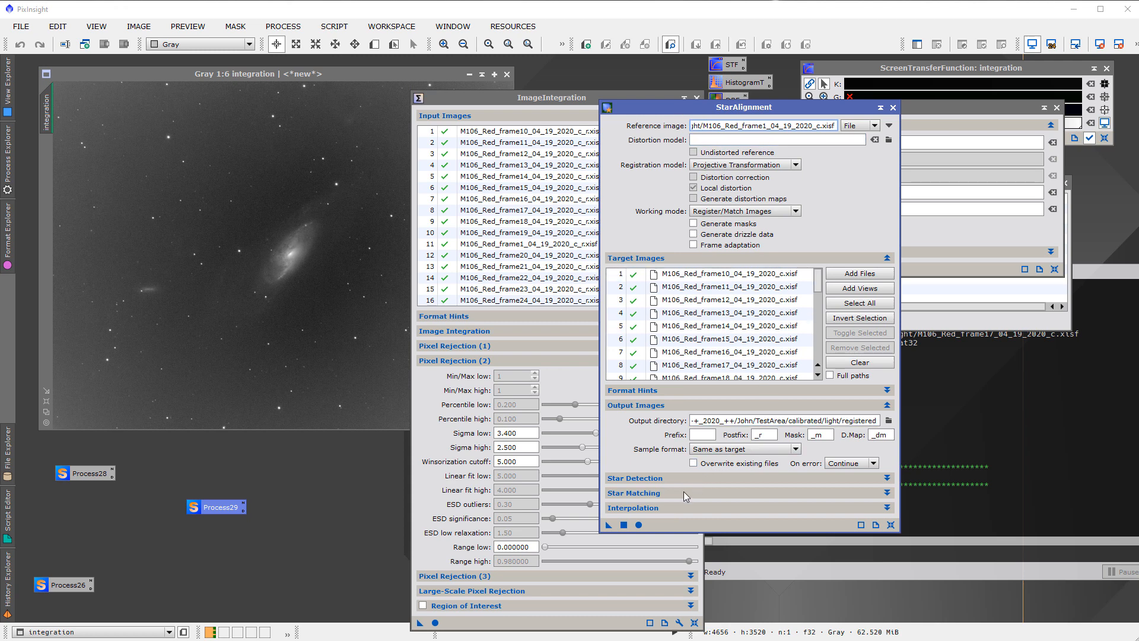
pyautogui.click(844, 277)
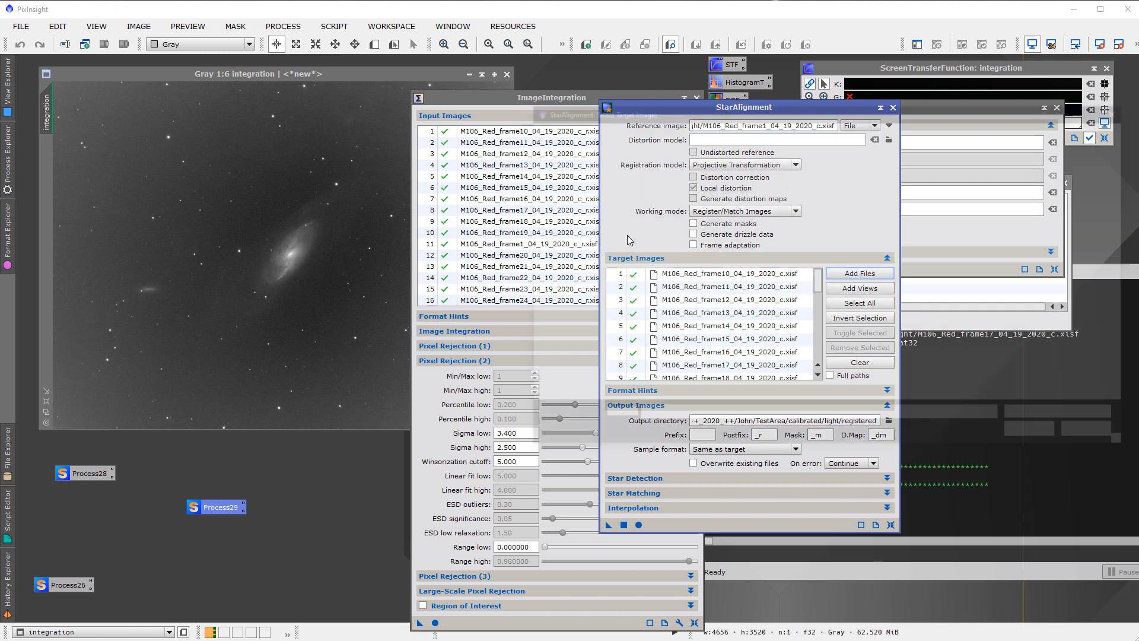
pyautogui.click(747, 128)
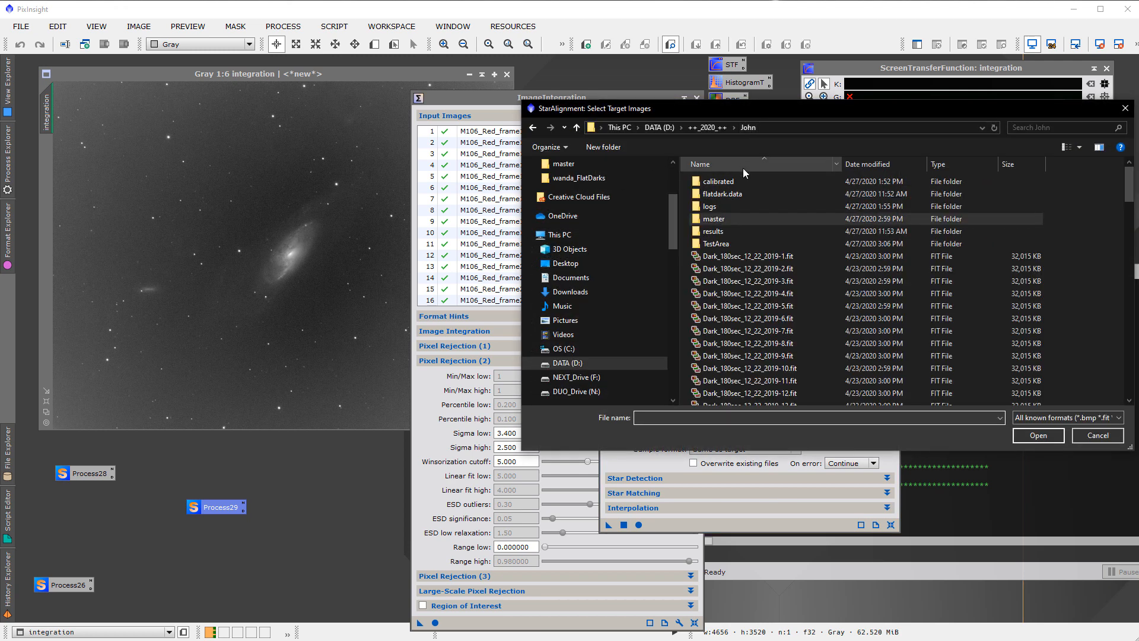
pyautogui.doubleClick(727, 244)
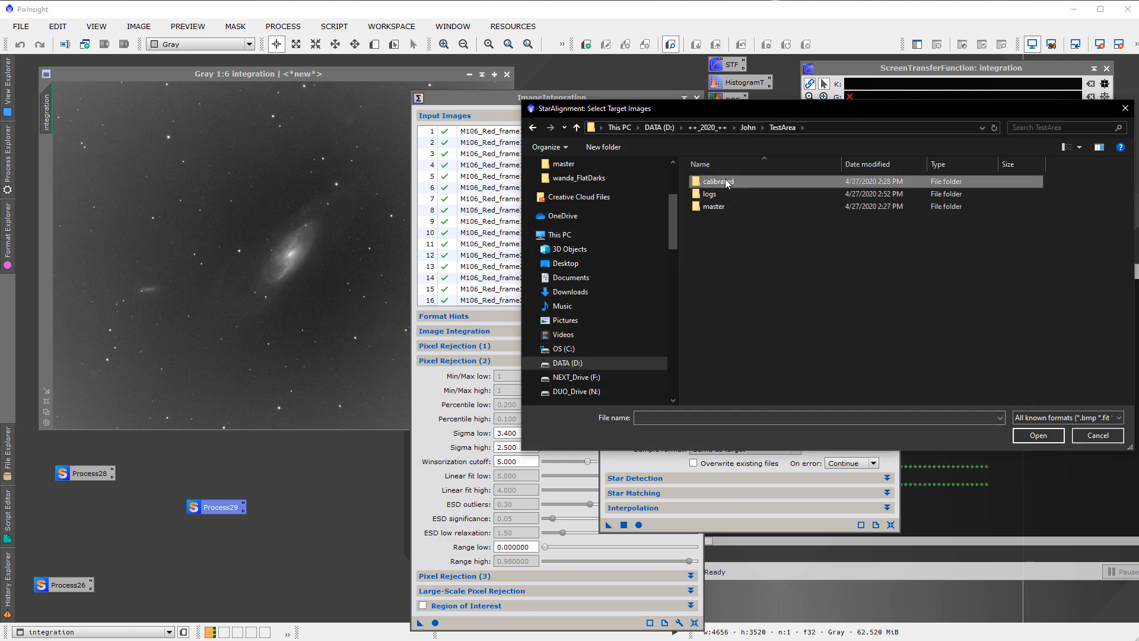
pyautogui.doubleClick(725, 179)
pyautogui.doubleClick(723, 178)
pyautogui.doubleClick(727, 181)
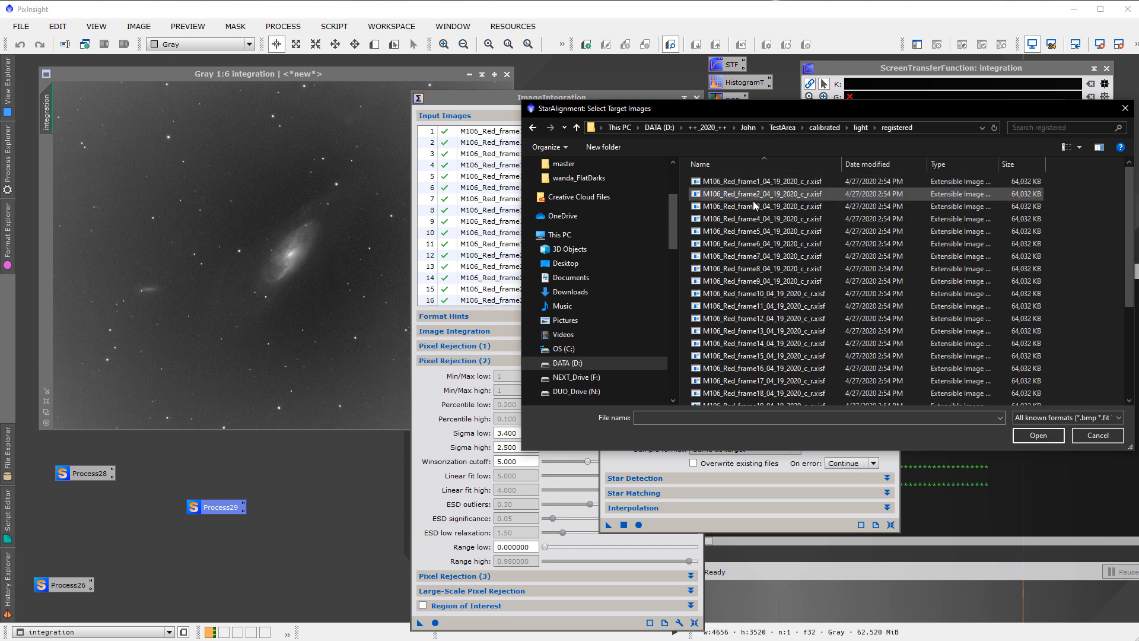
pyautogui.click(754, 207)
pyautogui.hotkey('ctrl', 'a')
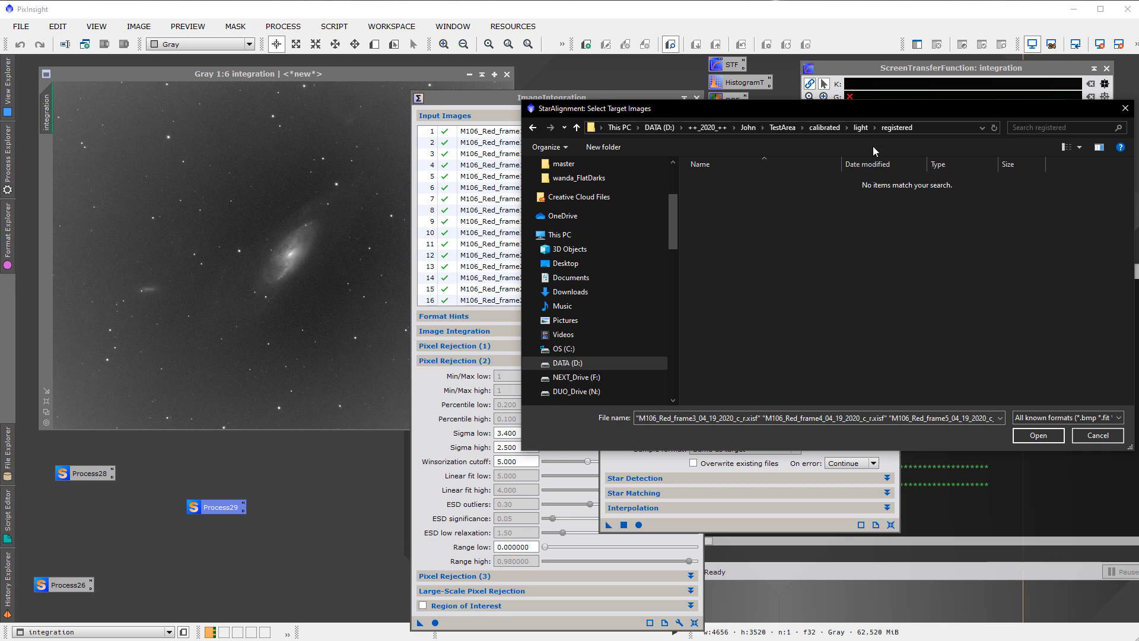
pyautogui.click(1095, 434)
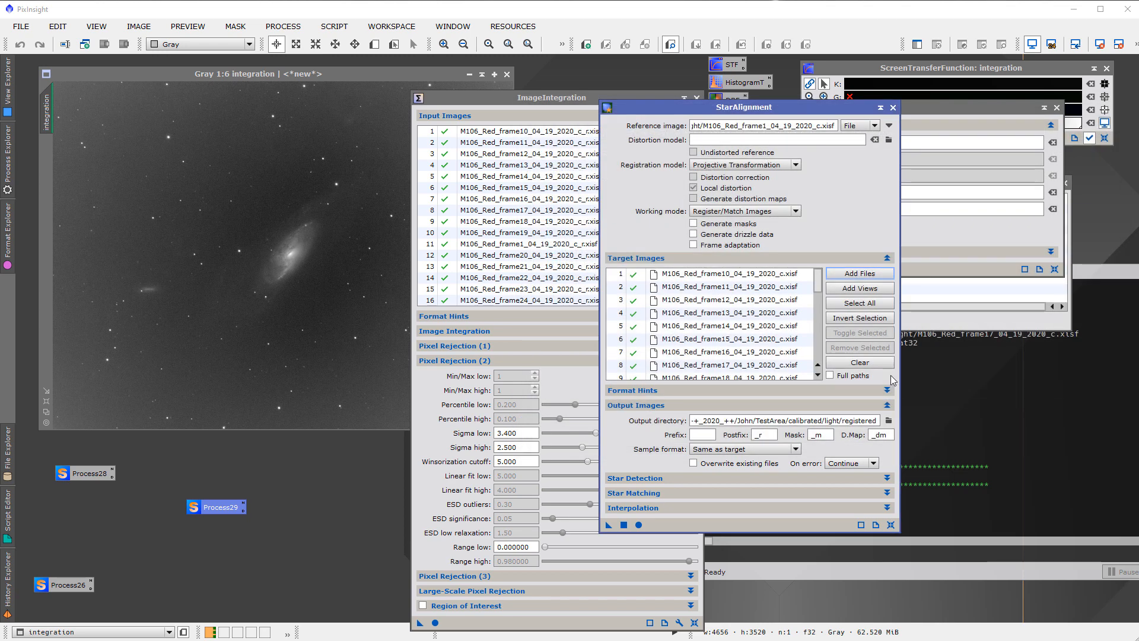
# Register the calibrated M106 red frames with StarAlignment and combine the registered frames with ImageIntegration
pyautogui.click(640, 524)
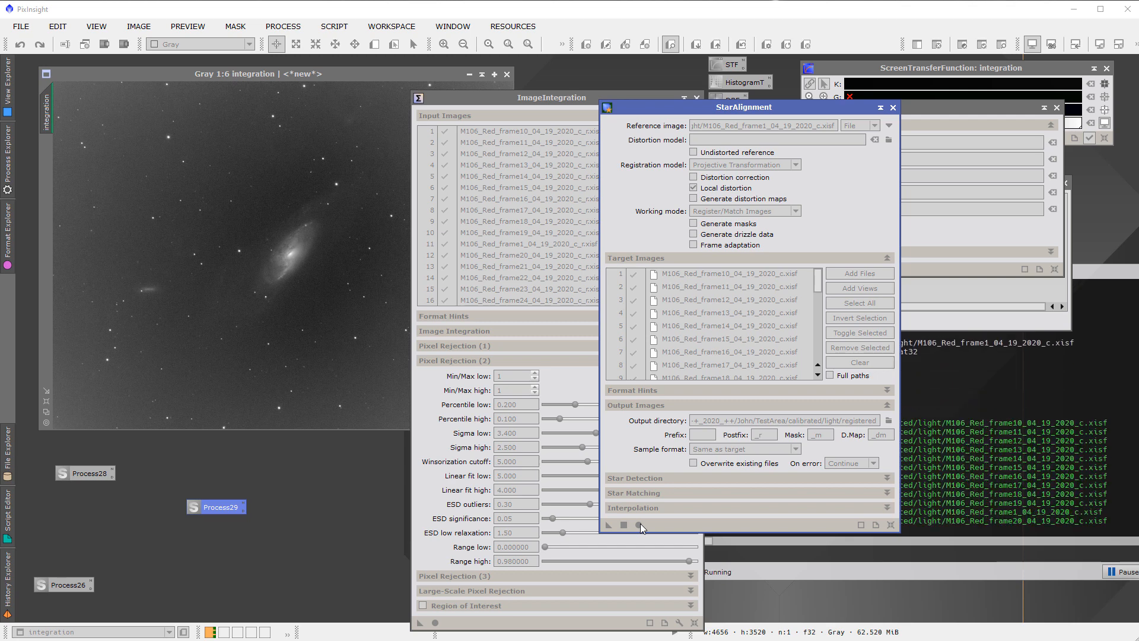
pyautogui.click(547, 102)
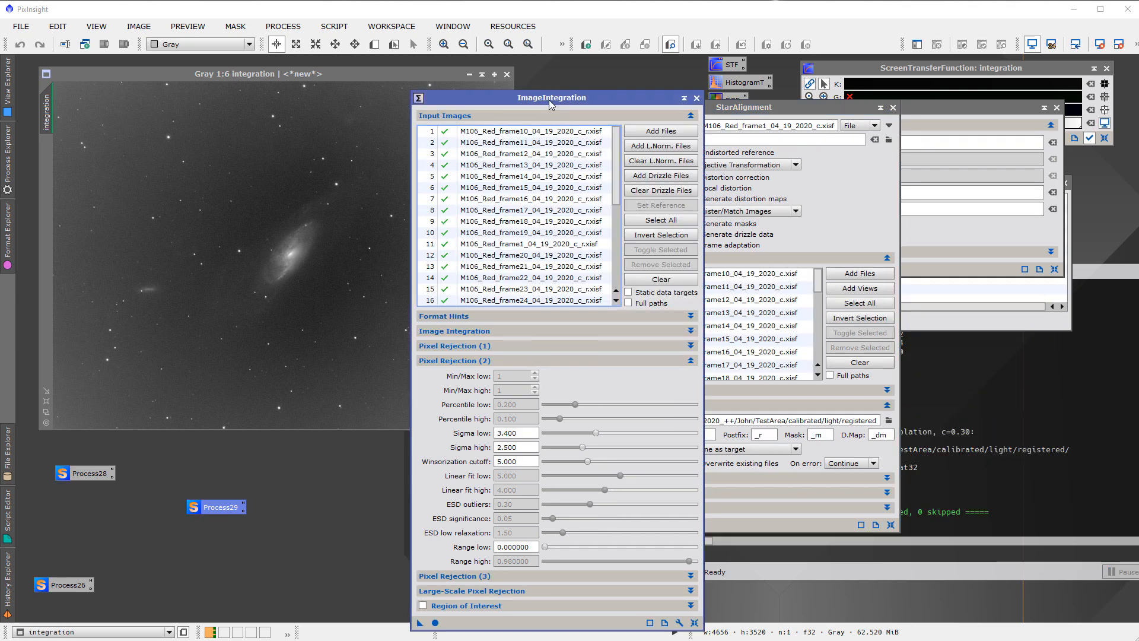
pyautogui.click(434, 623)
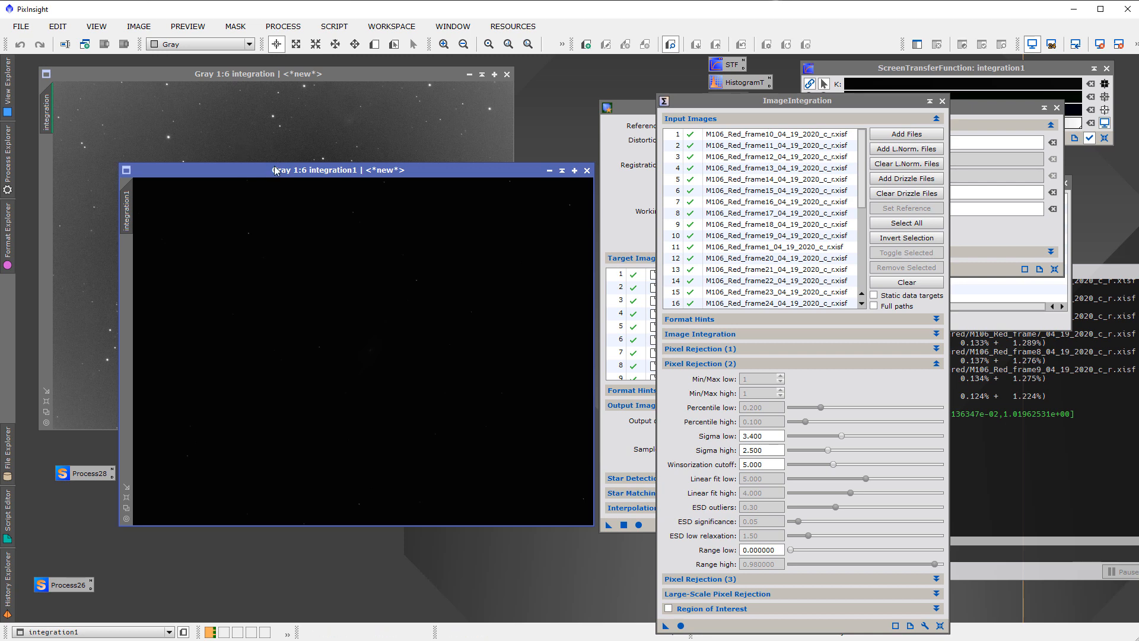
# Auto-stretch the screen display of the new integration and move its window below the earlier integration's title bar
pyautogui.hotkey('ctrl', 'a')
pyautogui.moveTo(274, 168); pyautogui.dragTo(201, 165)
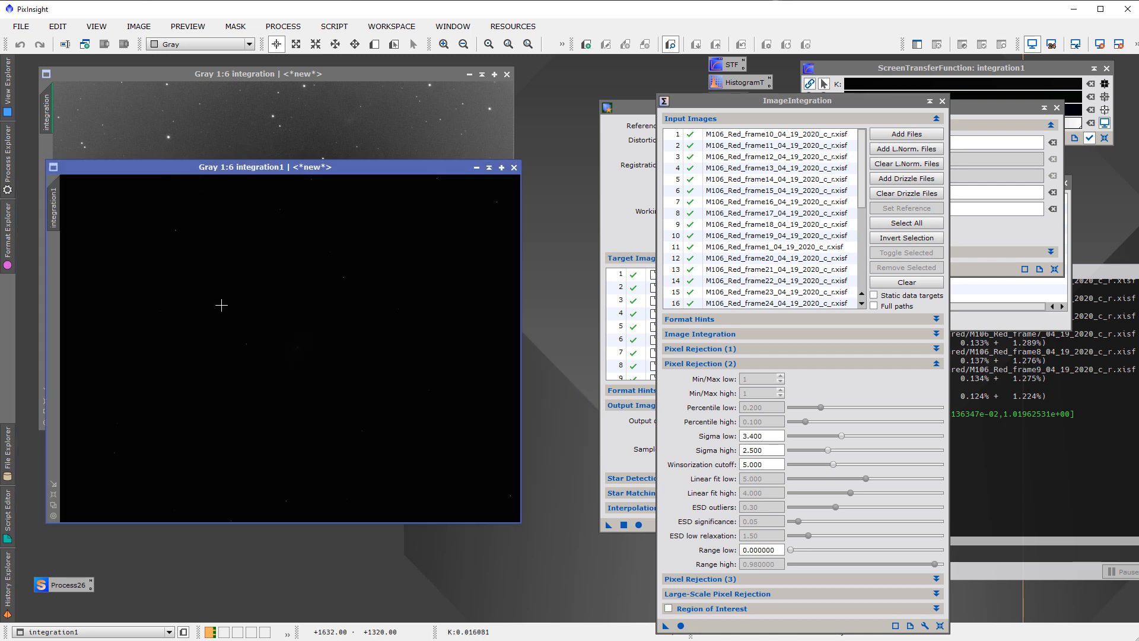
pyautogui.hotkey('ctrl', 'a')
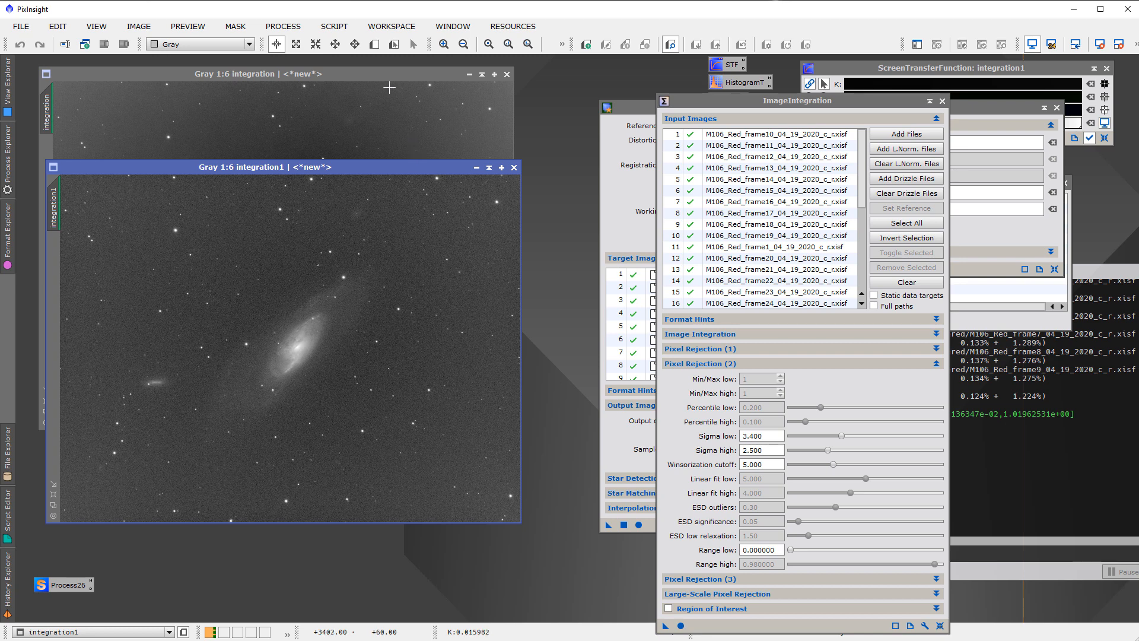
# Place the earlier integration exactly over the new one and alternate between both images to compare their backgrounds
pyautogui.moveTo(379, 81); pyautogui.dragTo(386, 174)
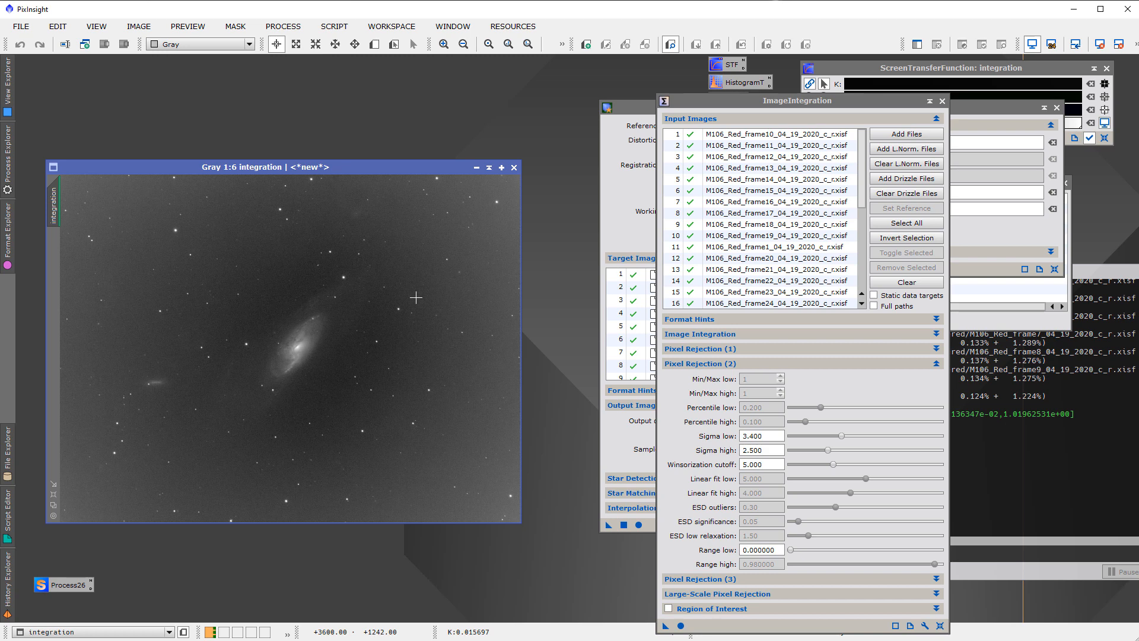
pyautogui.hotkey('ctrl', 'pageup')
pyautogui.hotkey('ctrl', 'pageup')
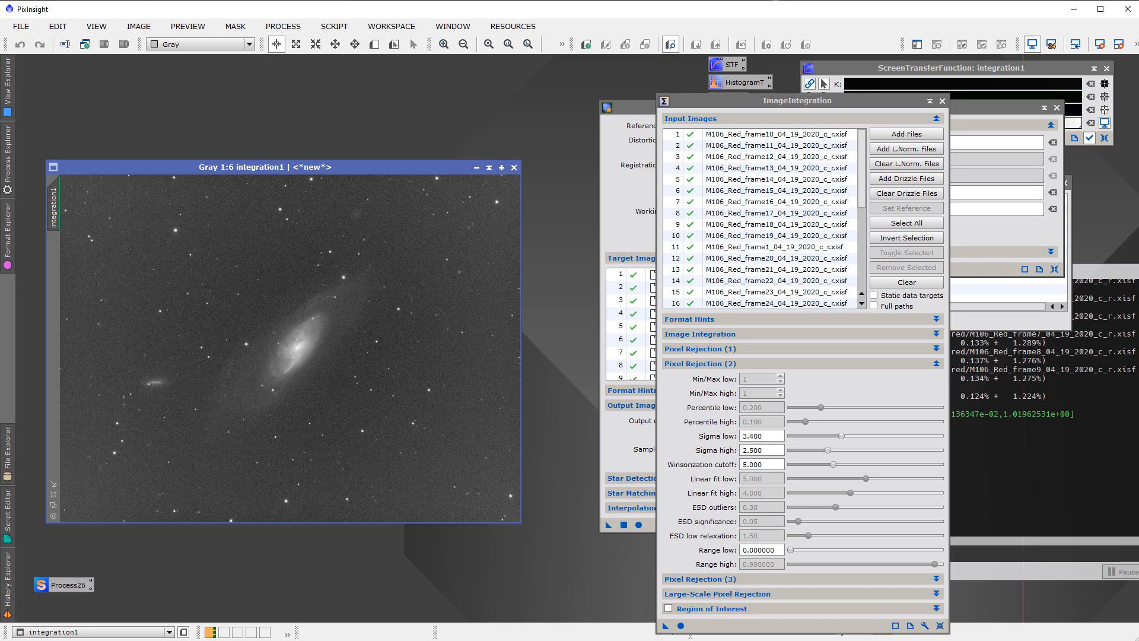
pyautogui.hotkey('ctrl', 'pageup')
pyautogui.hotkey('ctrl', 'pageup')
pyautogui.hotkey('ctrl', 'pageup')
pyautogui.hotkey('ctrl', 'pageup')
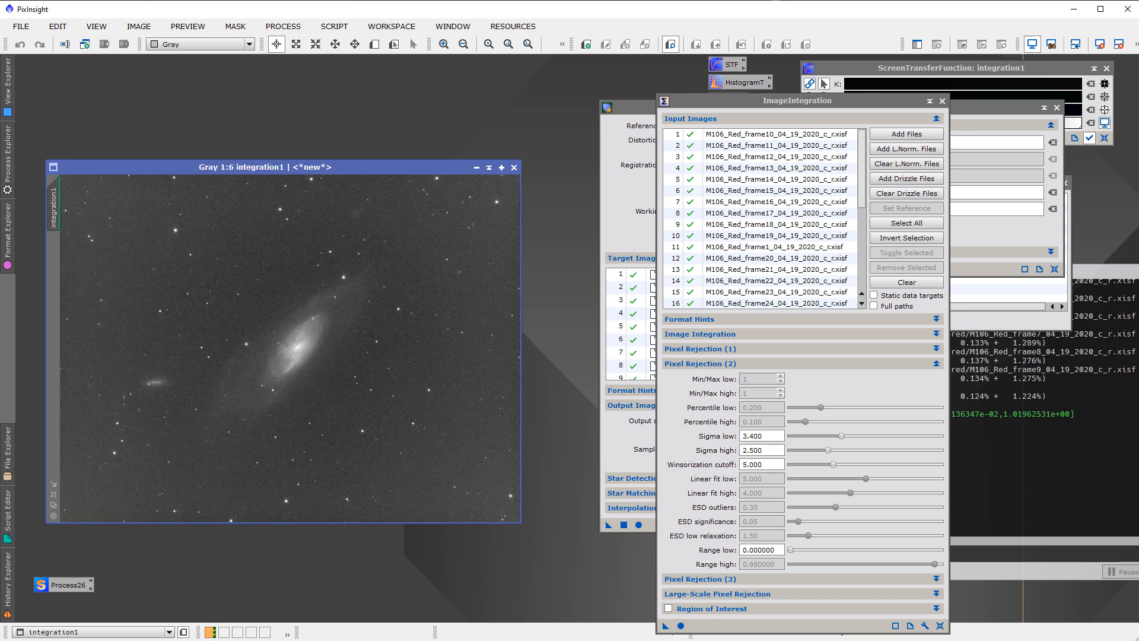